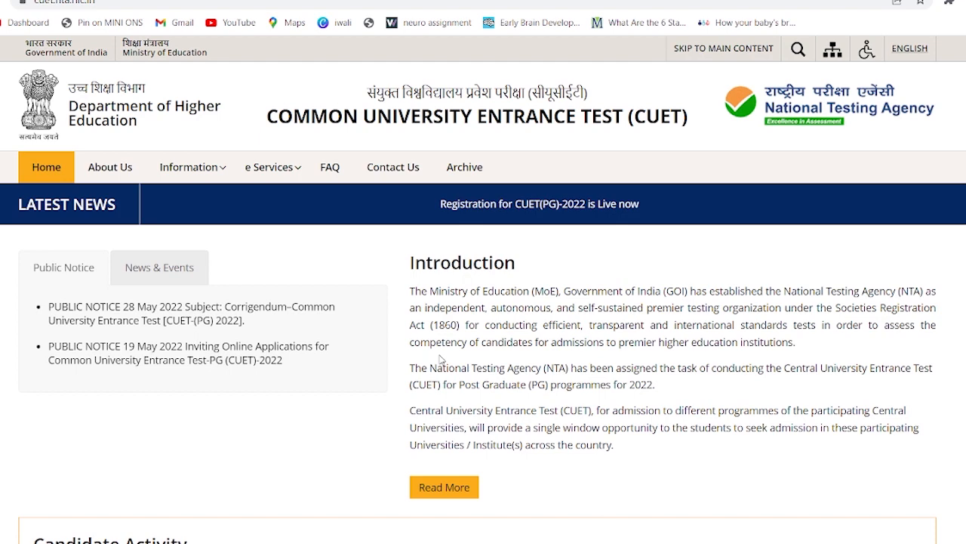
# Go from 'Registration for CUET(PG)-2022' through the redirect to the New Registration instructions page
pyautogui.scroll(-2, 440, 359)
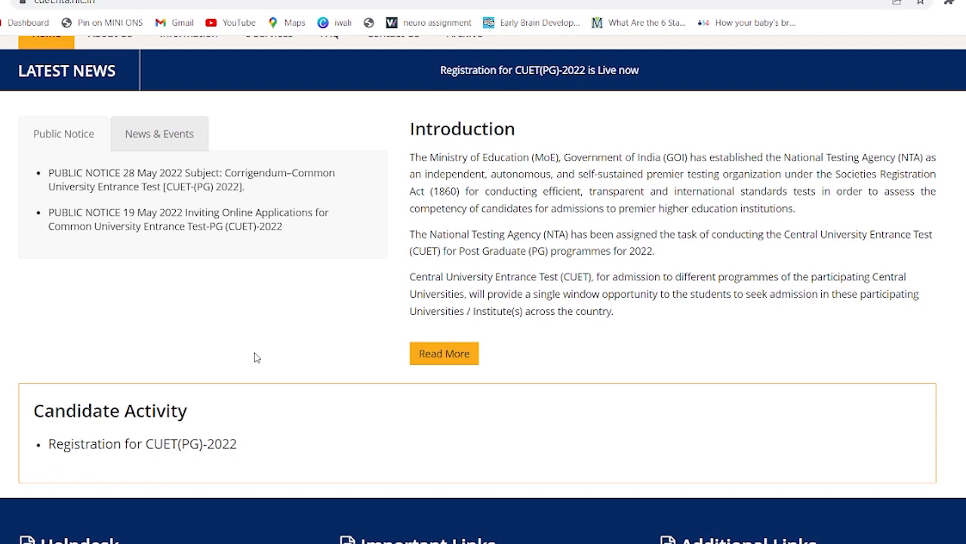
pyautogui.click(174, 450)
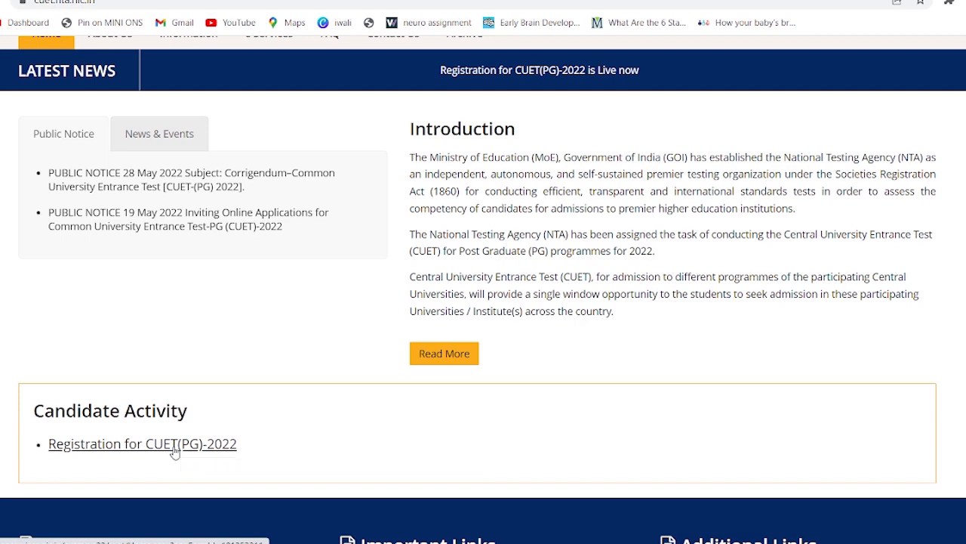
pyautogui.click(552, 125)
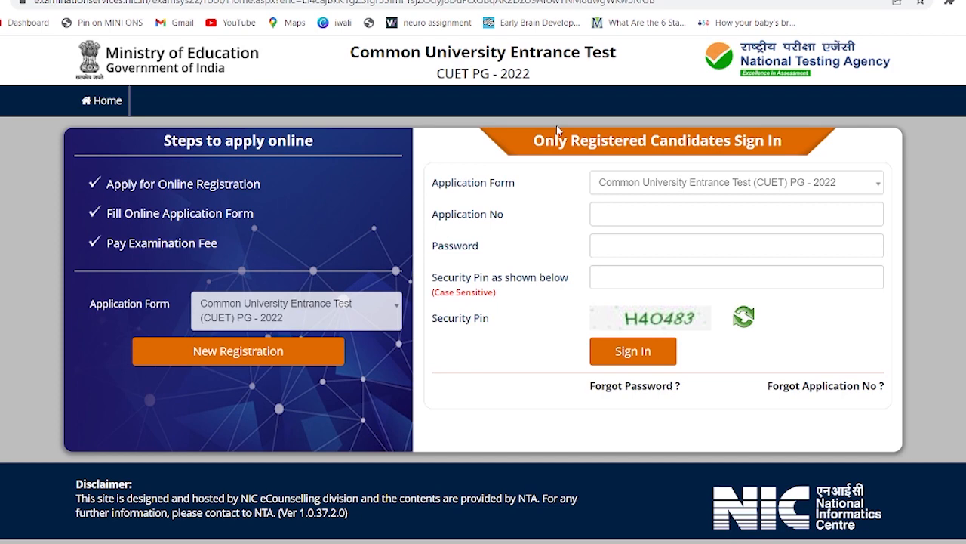
pyautogui.click(631, 346)
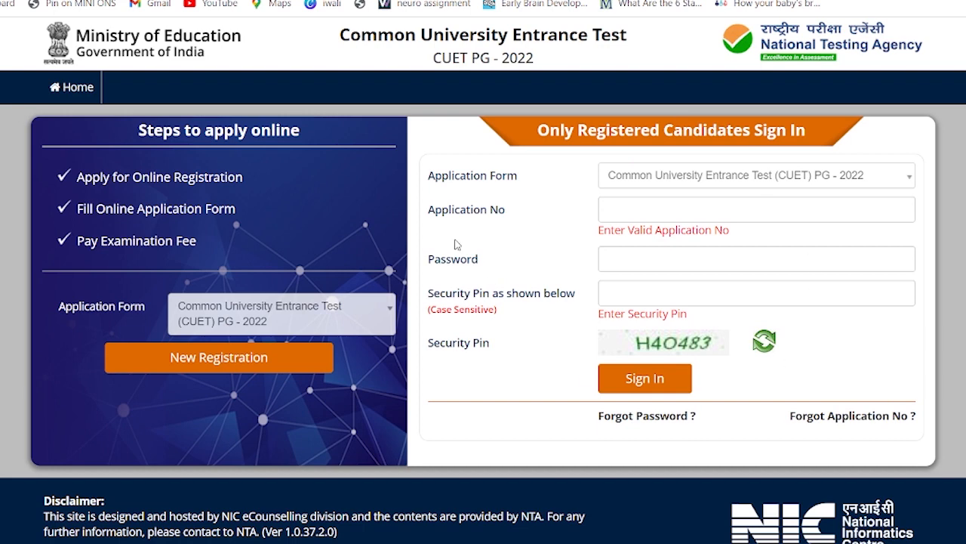
pyautogui.click(242, 365)
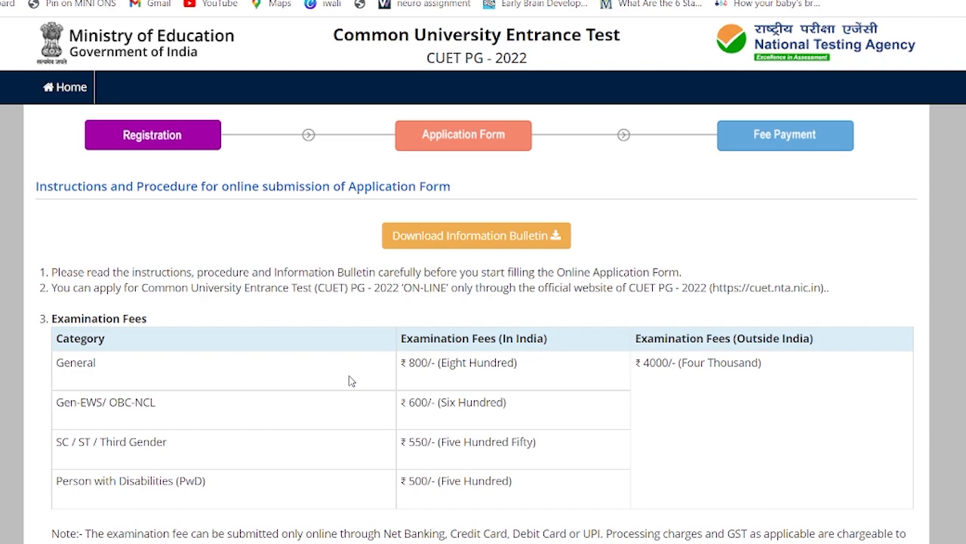
# Read through the instructions, tick the bulletin declaration, and proceed to the blank registration form
pyautogui.scroll(-2, 349, 380)
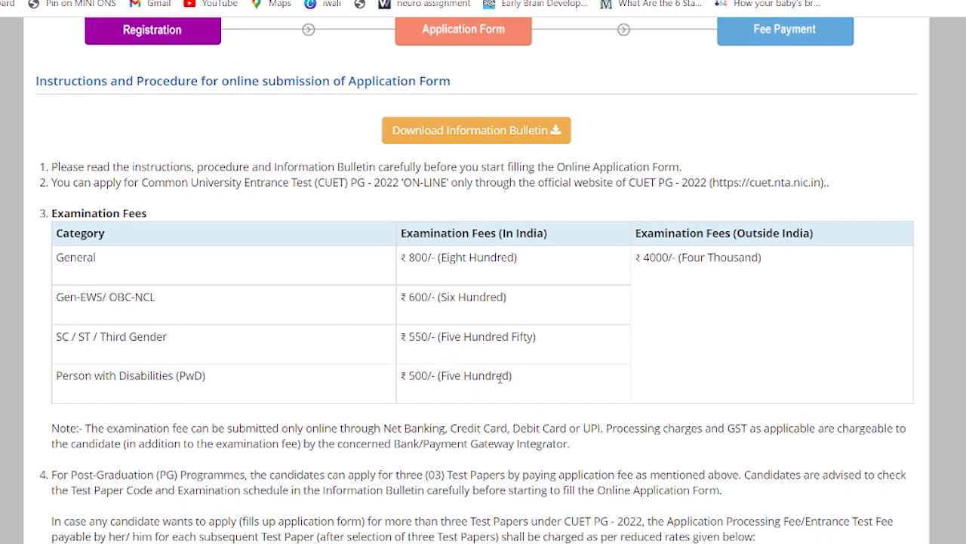
pyautogui.scroll(-1, 499, 378)
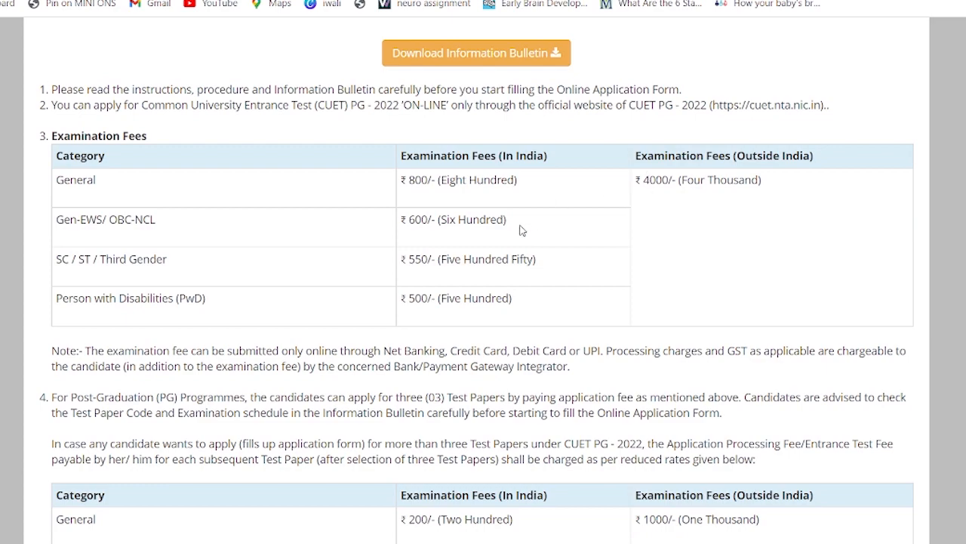
pyautogui.scroll(-4, 521, 231)
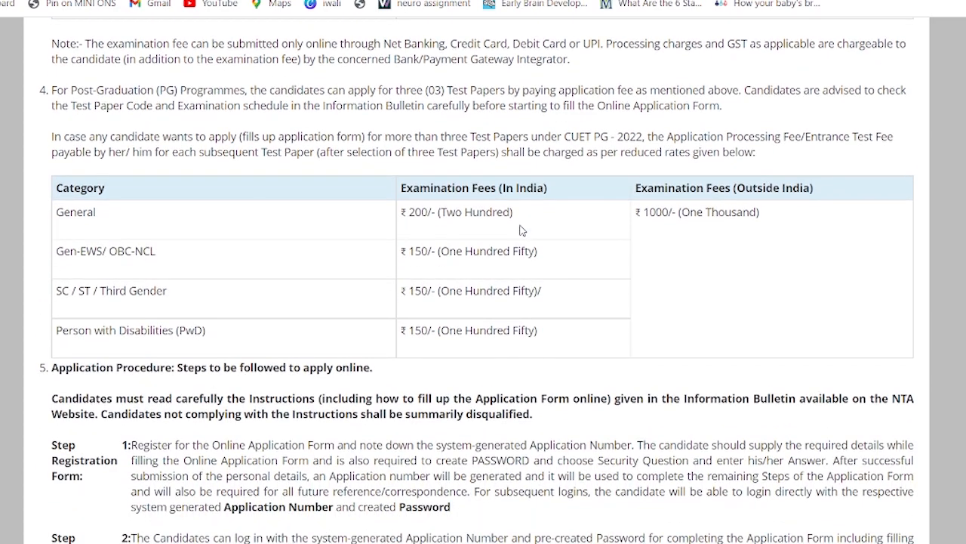
pyautogui.scroll(6, 520, 229)
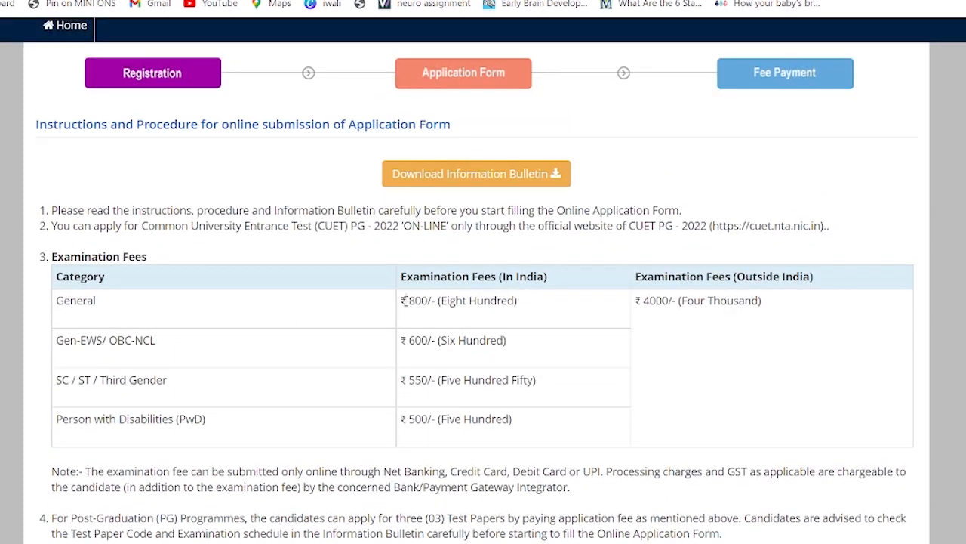
pyautogui.moveTo(406, 303); pyautogui.dragTo(493, 302)
pyautogui.scroll(-4, 492, 304)
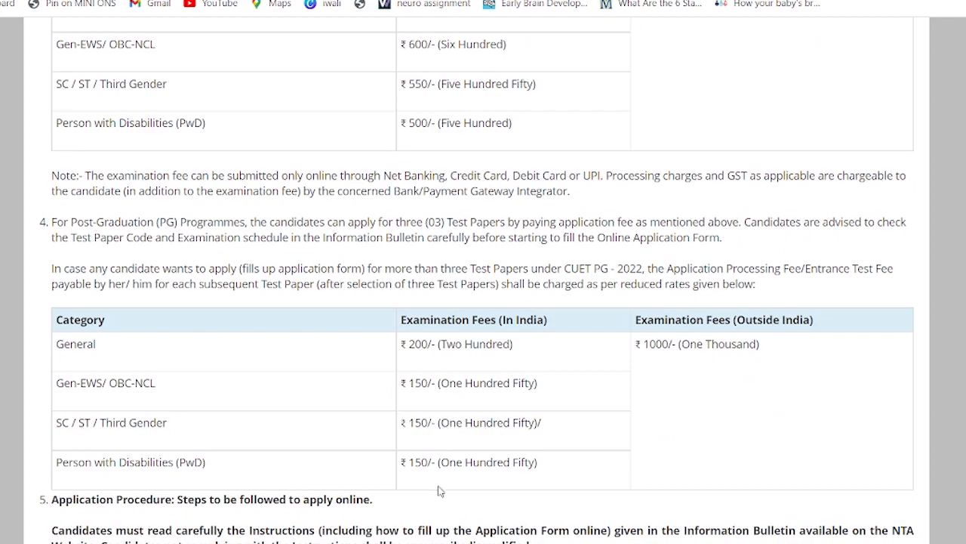
pyautogui.scroll(-2, 440, 490)
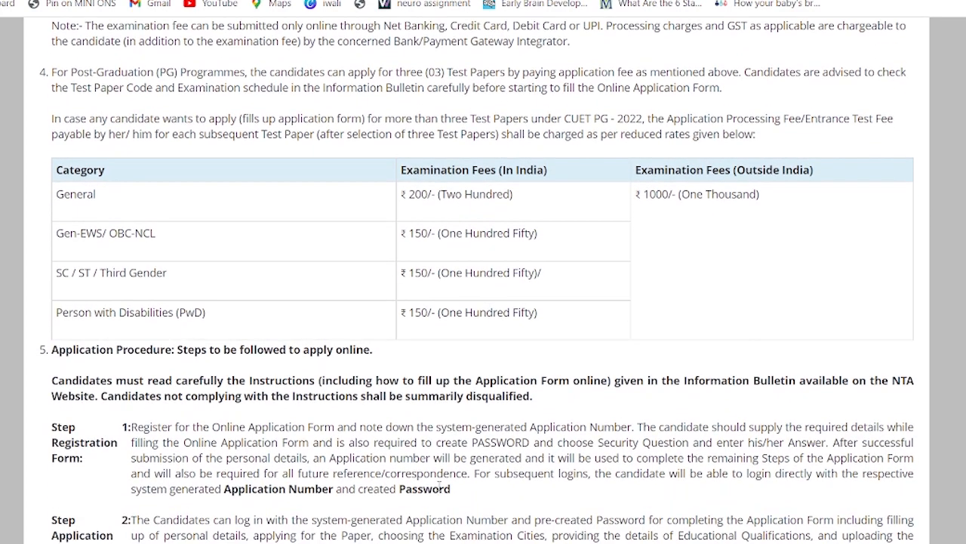
pyautogui.scroll(-2, 439, 487)
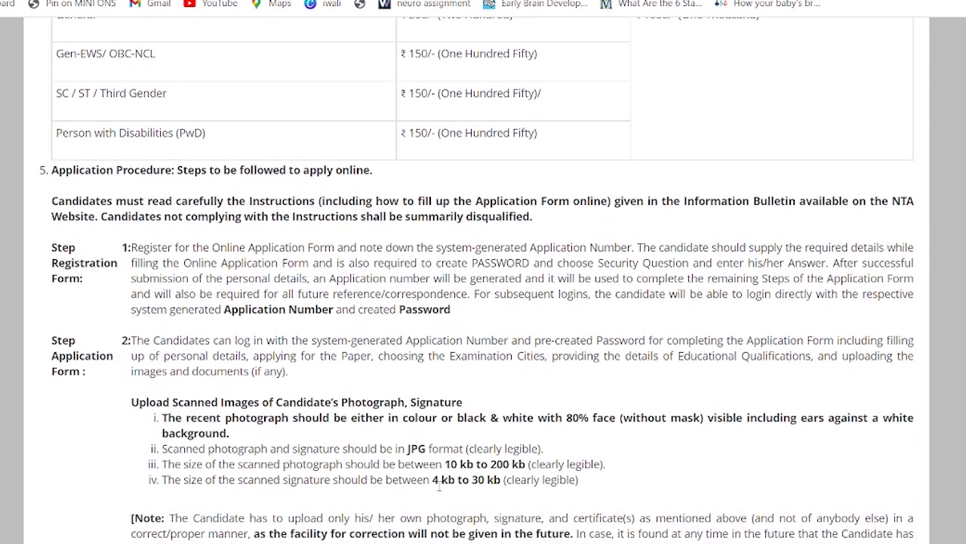
pyautogui.scroll(-10, 438, 487)
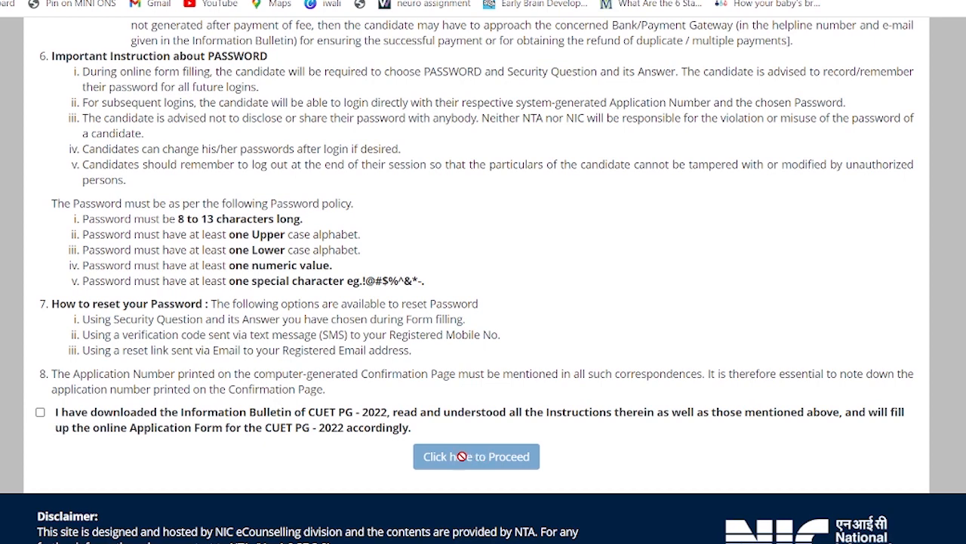
pyautogui.click(40, 413)
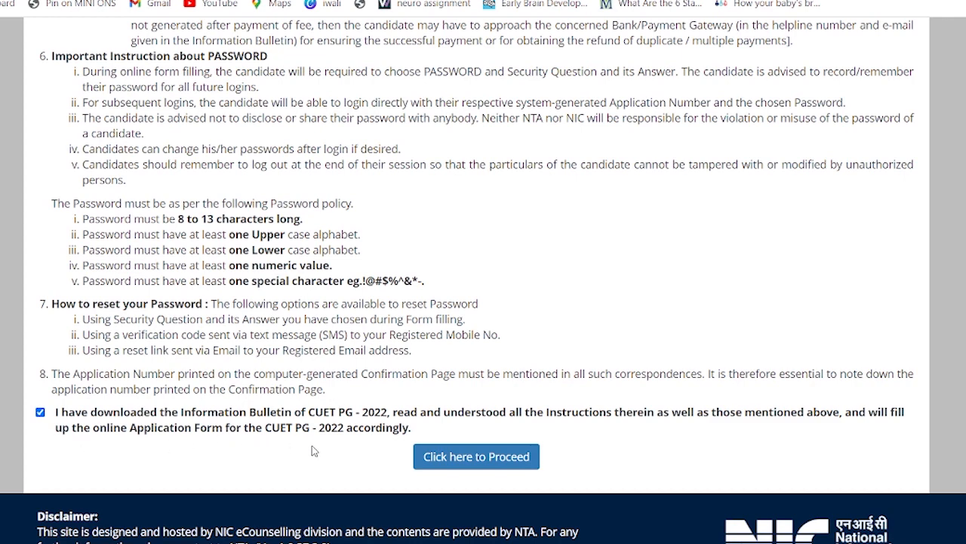
pyautogui.click(443, 466)
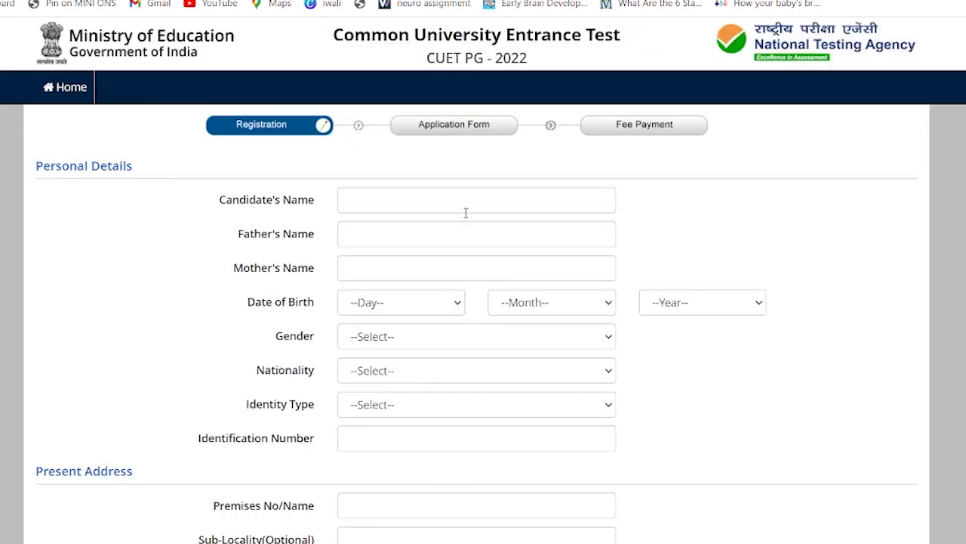
# Enter the candidate's full name in Candidate's Name
pyautogui.scroll(-1, 466, 213)
pyautogui.scroll(1, 466, 213)
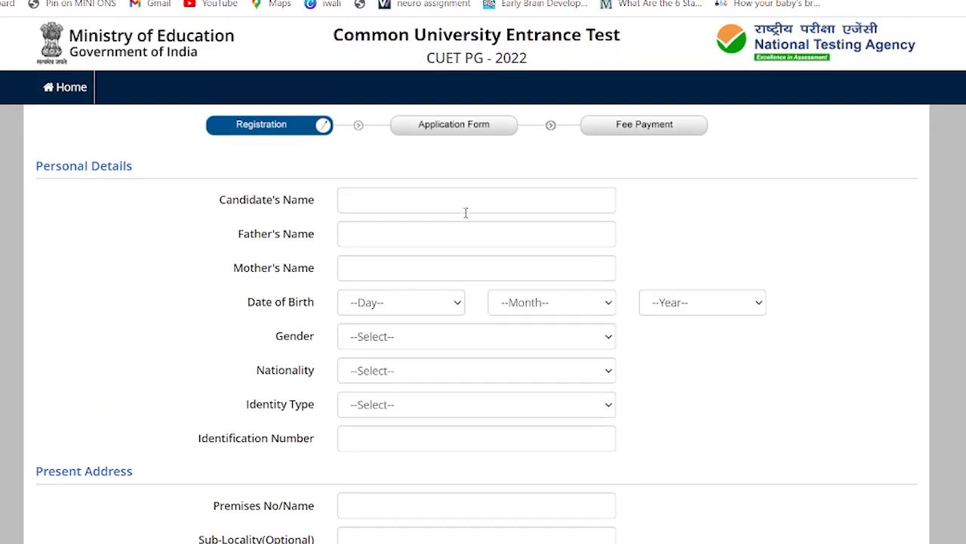
pyautogui.click(388, 208)
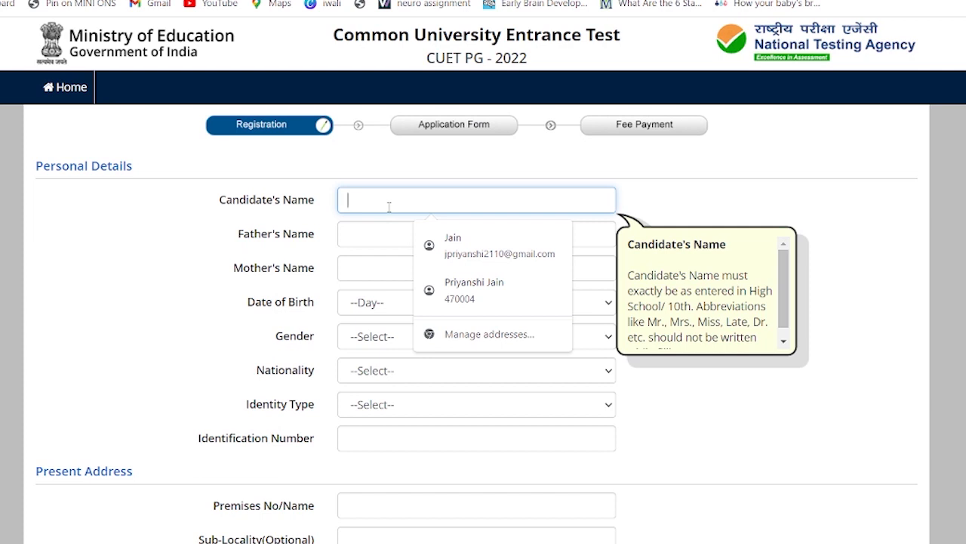
pyautogui.write('p')
pyautogui.press('BackSpace')
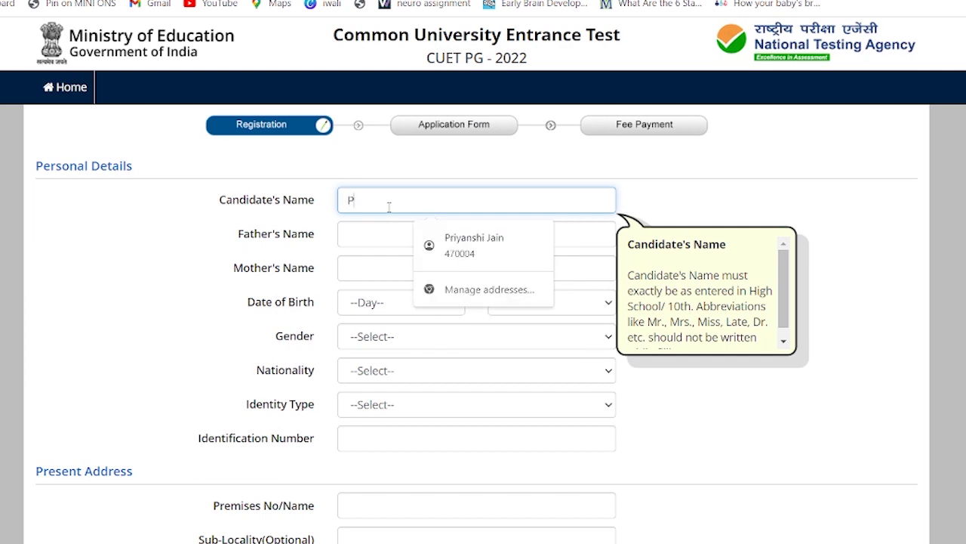
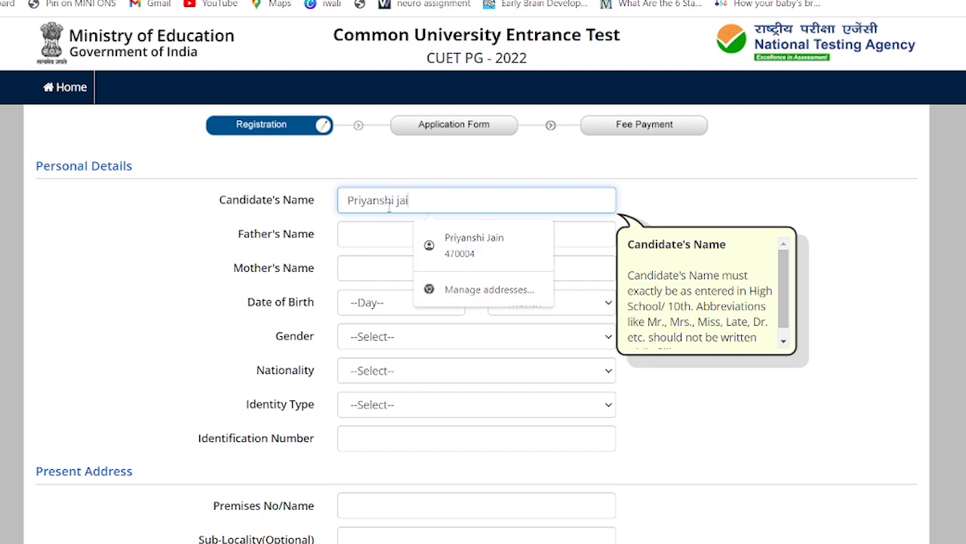
# Enter the father's full name in Father's Name
pyautogui.click(363, 233)
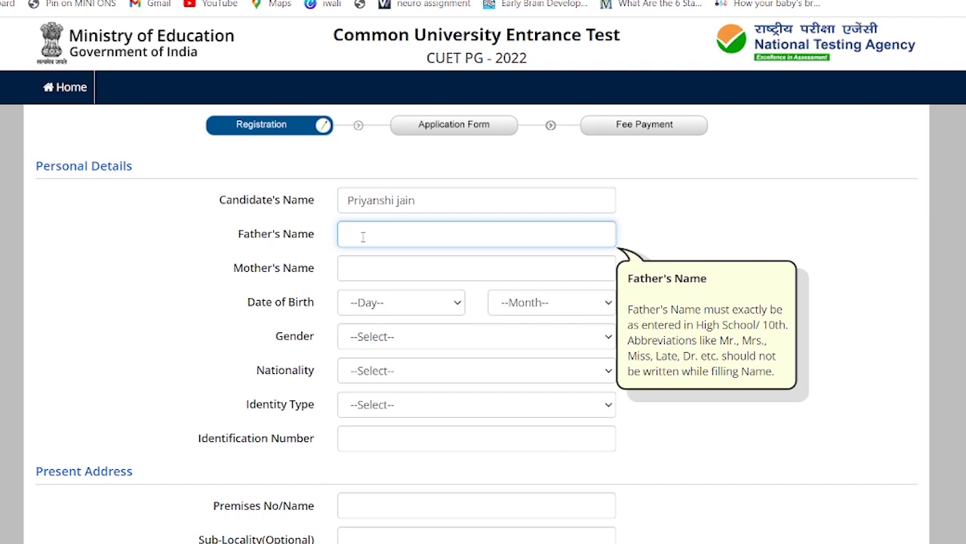
pyautogui.write('P')
pyautogui.press('BackSpace')
# Enter the mother's full name in Mother's Name
pyautogui.click(377, 273)
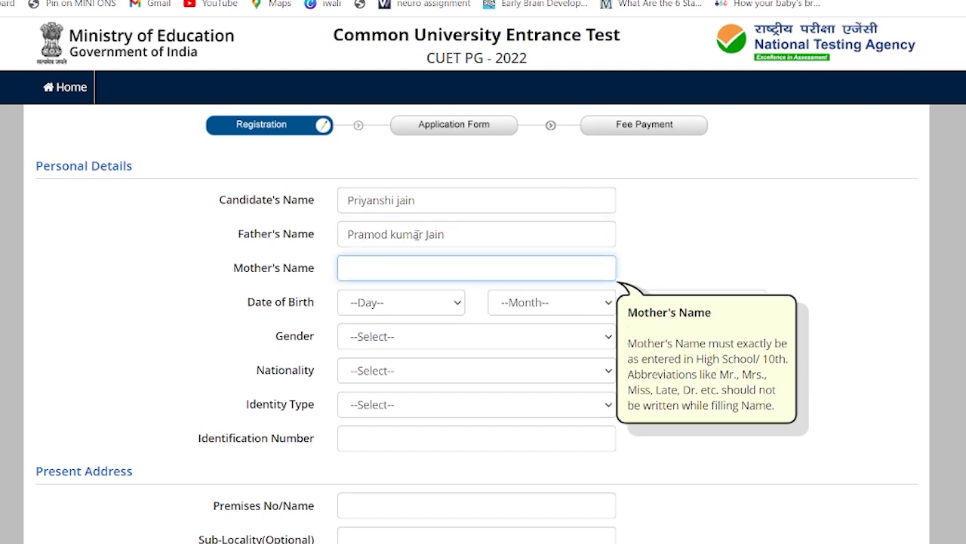
pyautogui.moveTo(425, 235); pyautogui.dragTo(391, 243)
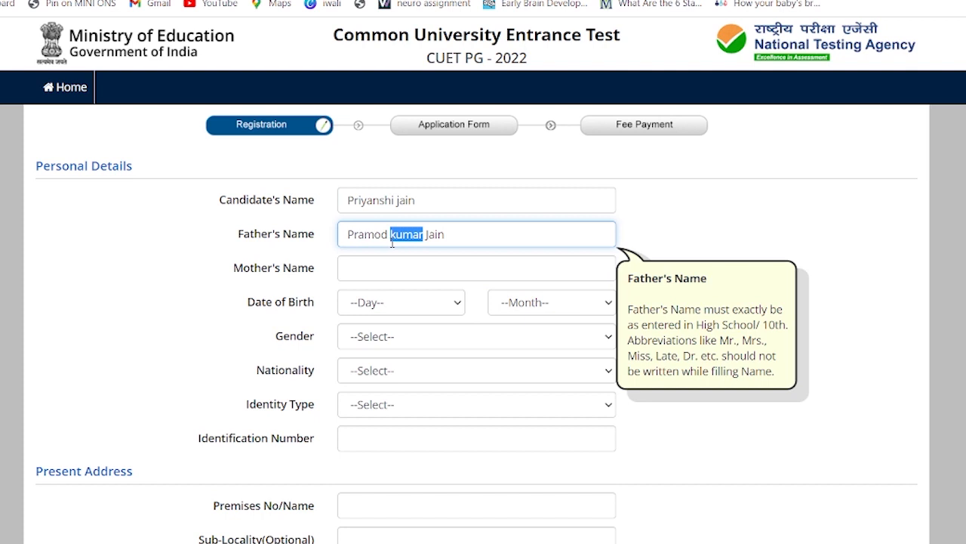
pyautogui.click(382, 267)
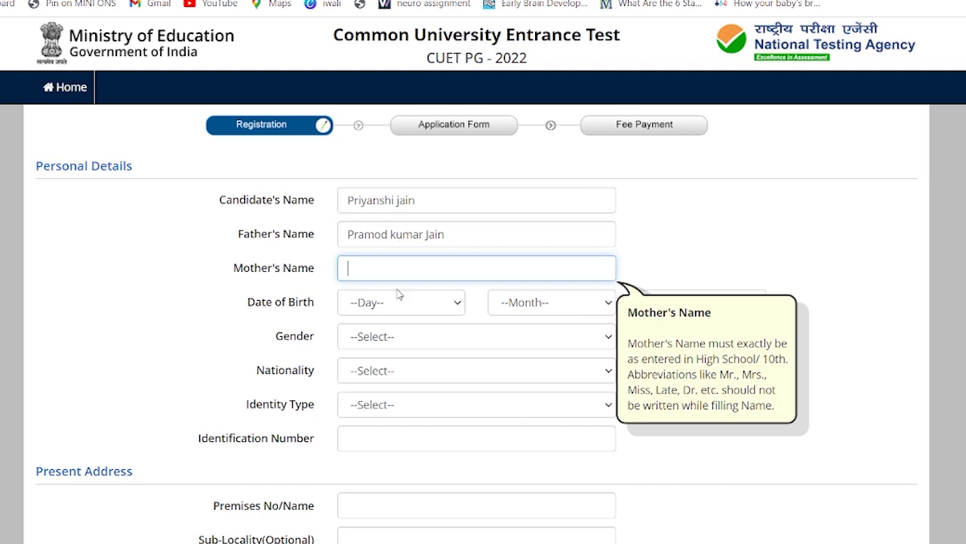
pyautogui.click(408, 305)
pyautogui.scroll(-1, 421, 169)
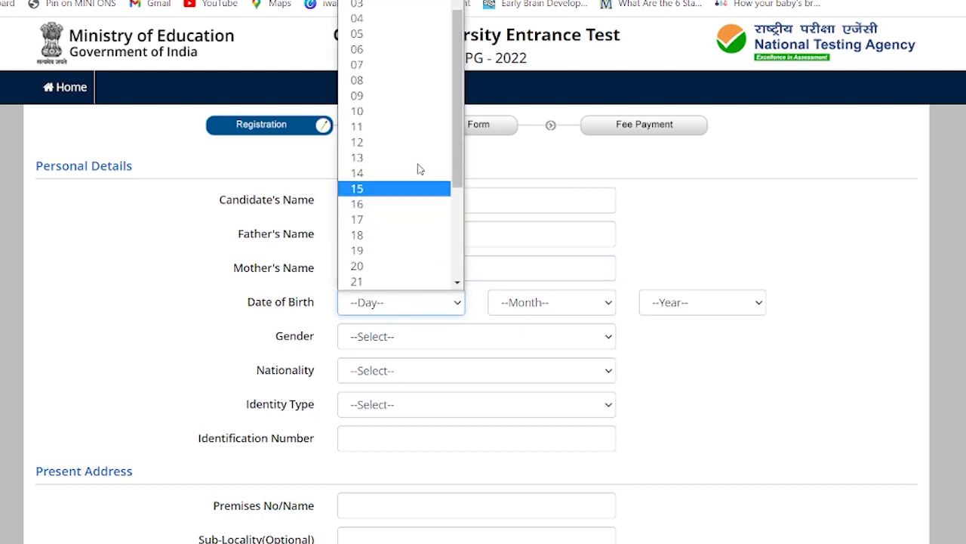
pyautogui.click(395, 281)
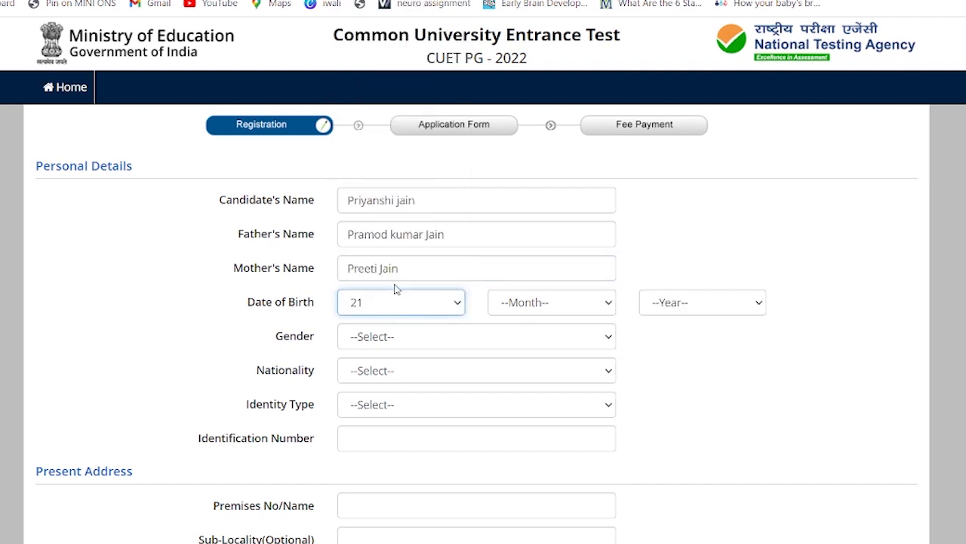
pyautogui.click(543, 304)
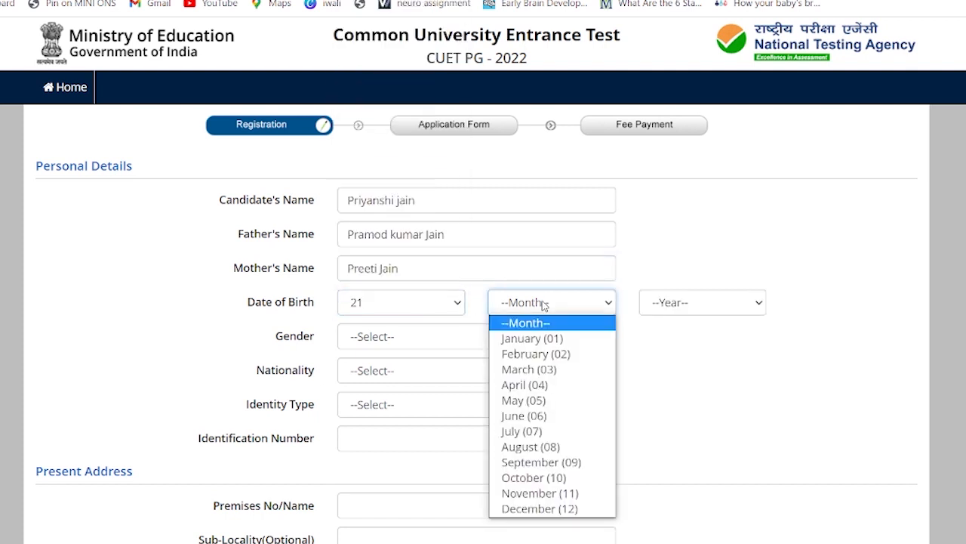
pyautogui.click(533, 463)
pyautogui.click(705, 307)
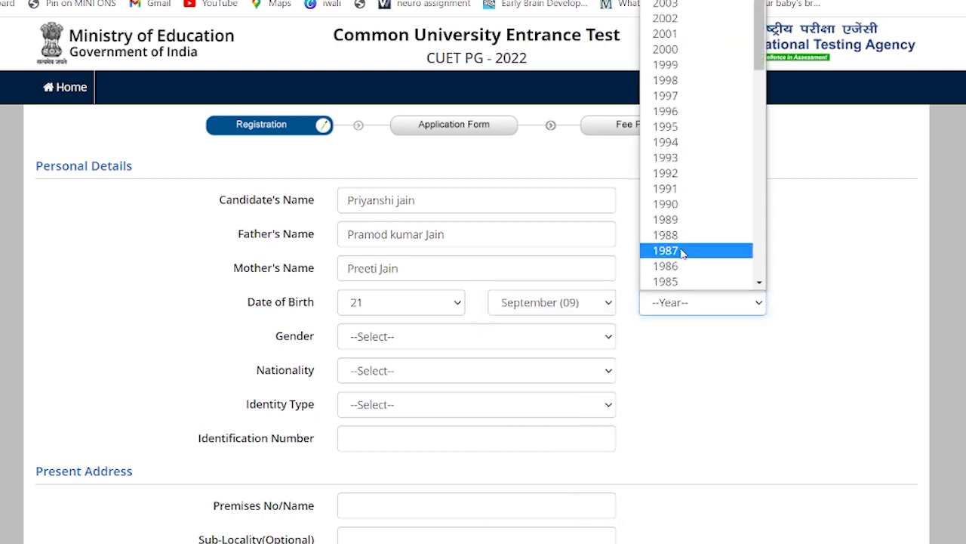
pyautogui.click(689, 68)
pyautogui.click(571, 340)
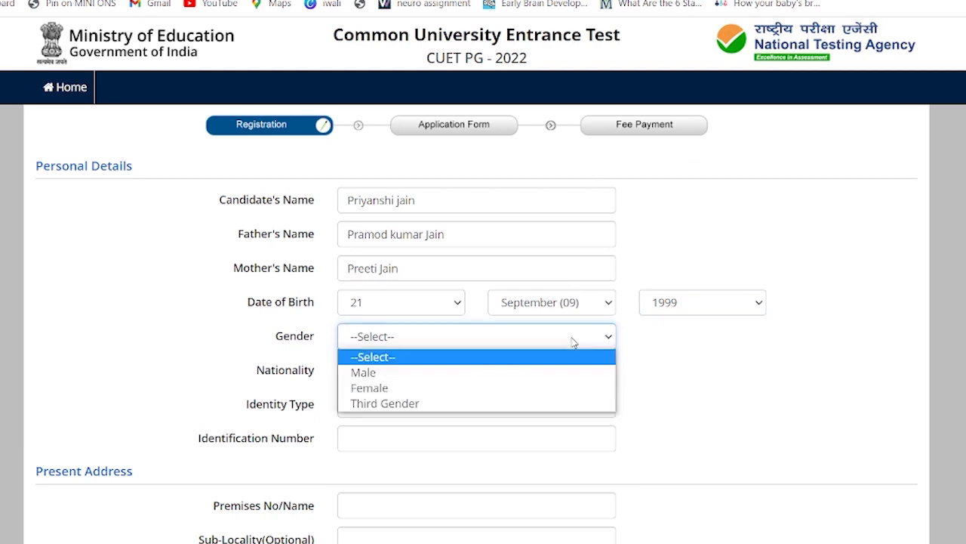
pyautogui.click(529, 388)
# Set nationality to Indian, identity type to 'Any Other Valid Govt Identity with photograph', and begin the ID number
pyautogui.click(491, 372)
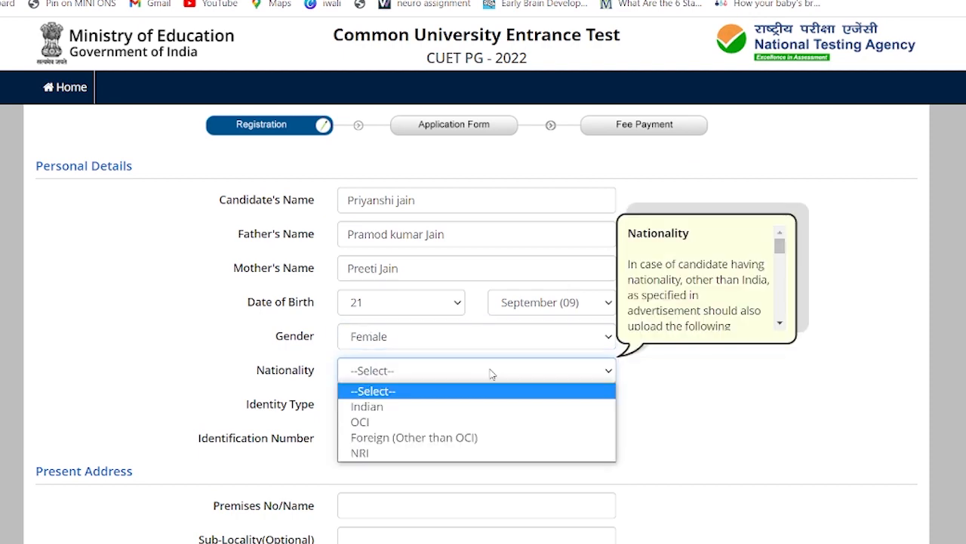
pyautogui.click(464, 407)
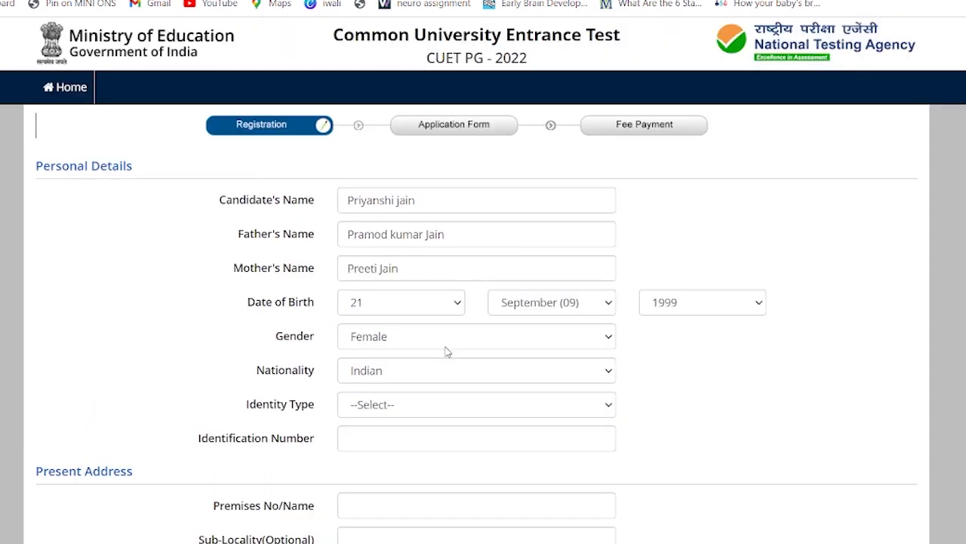
pyautogui.click(425, 412)
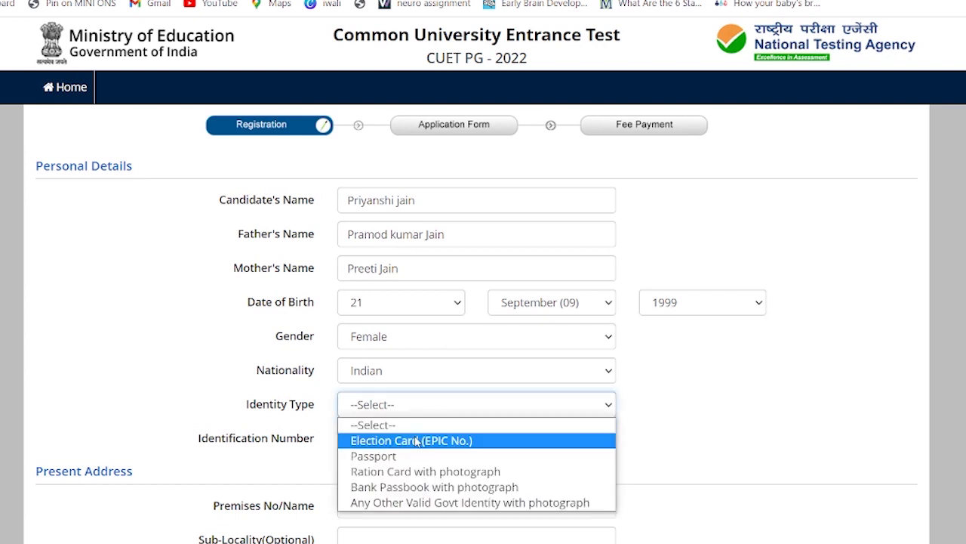
pyautogui.click(421, 502)
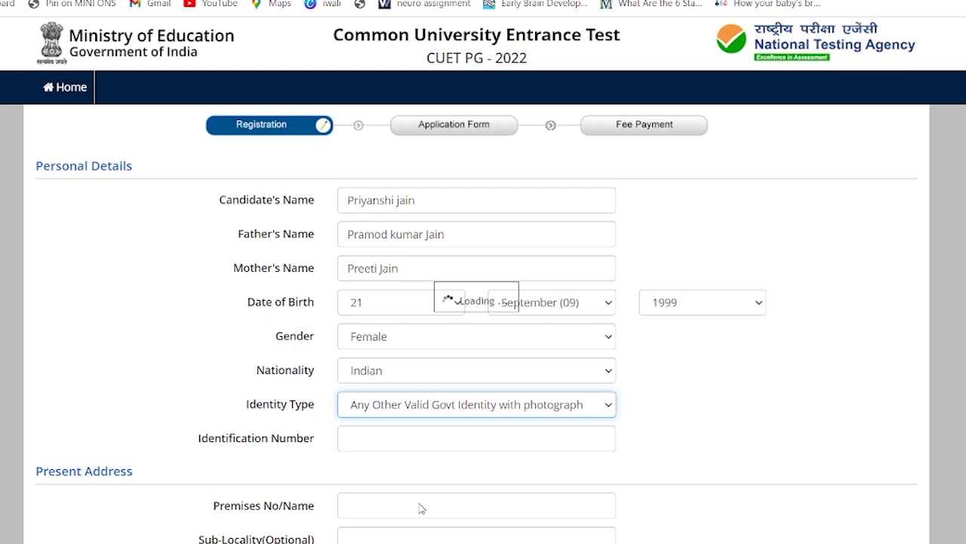
pyautogui.click(409, 435)
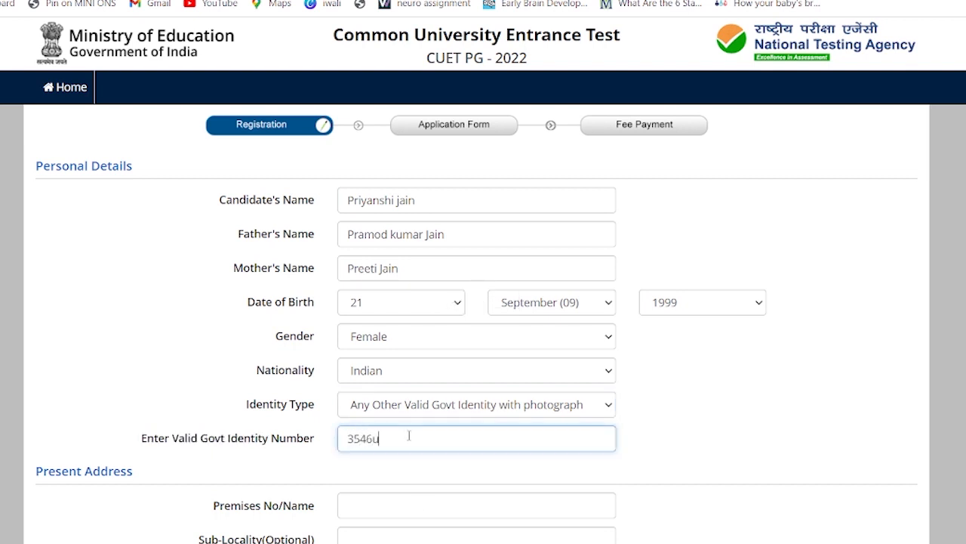
# Finish the identity number and enter the address premises, sub-locality and locality
pyautogui.scroll(-4, 408, 436)
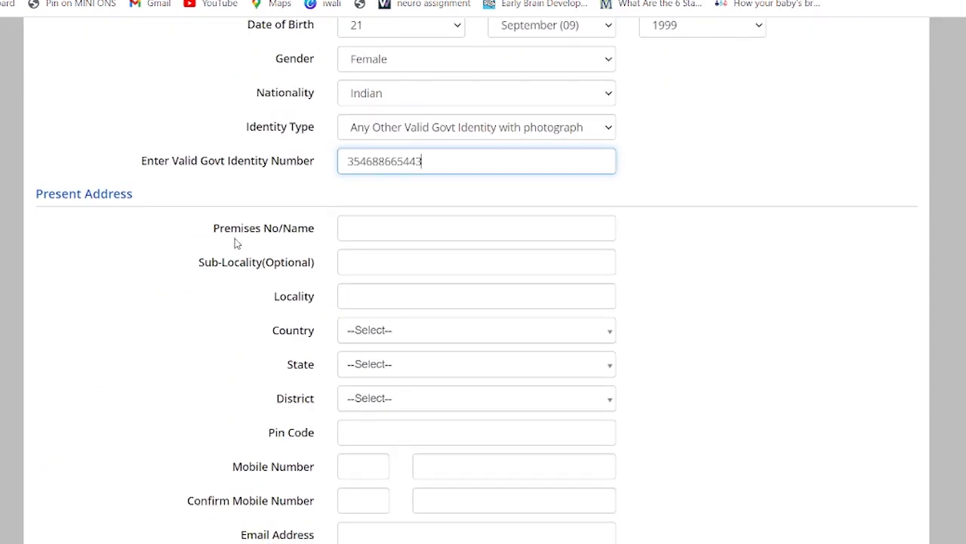
pyautogui.scroll(-2, 163, 237)
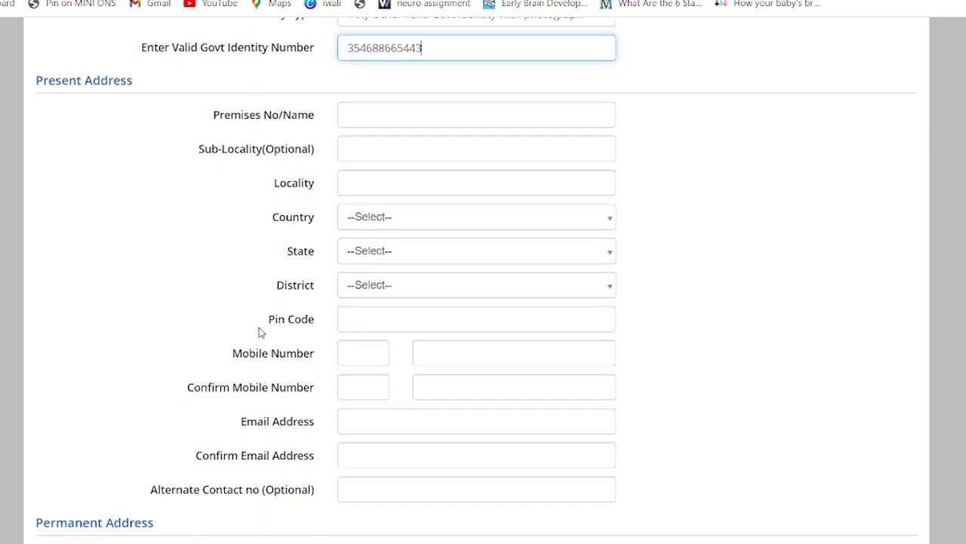
pyautogui.click(385, 113)
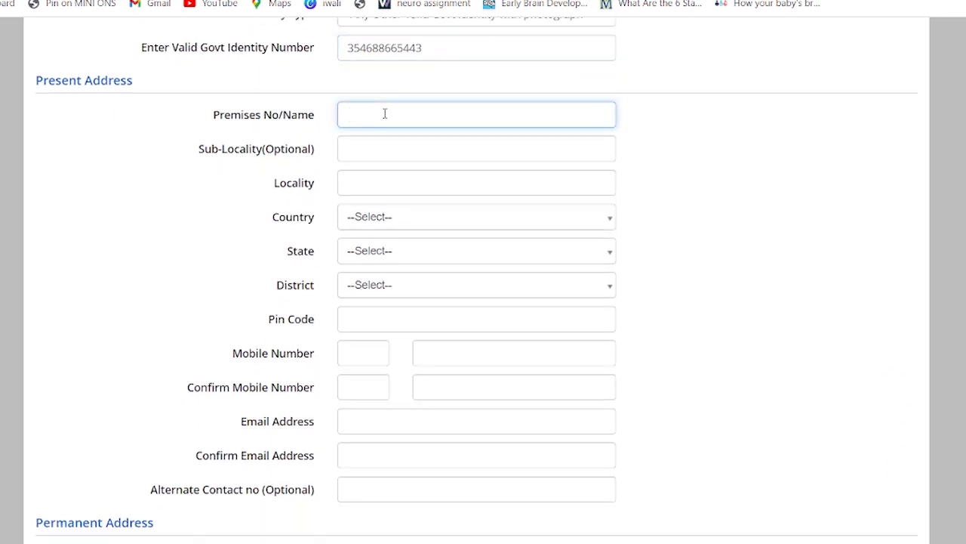
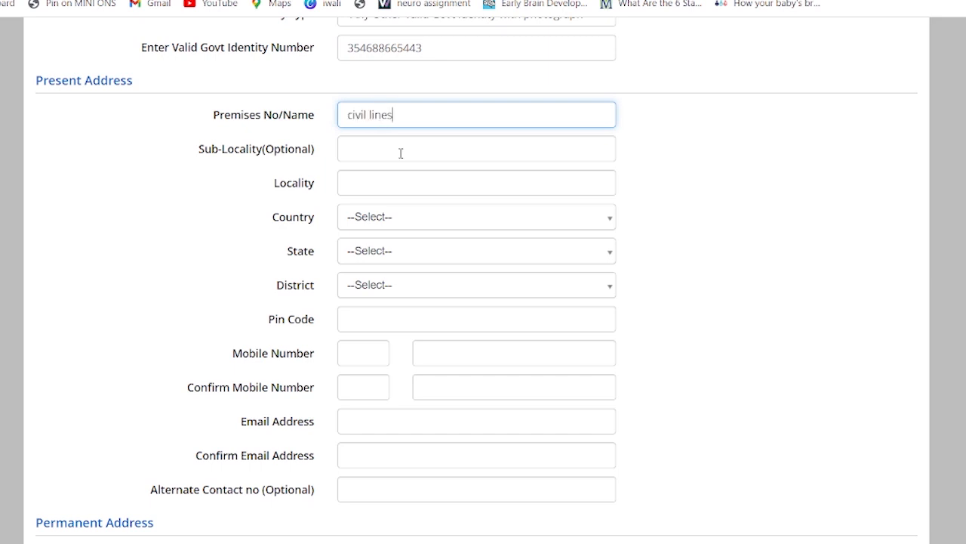
pyautogui.click(401, 151)
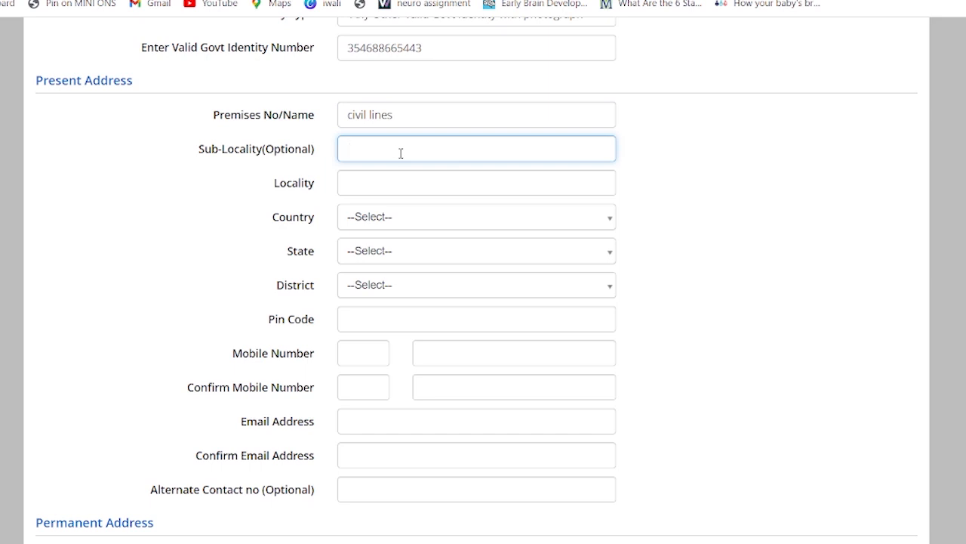
pyautogui.click(394, 185)
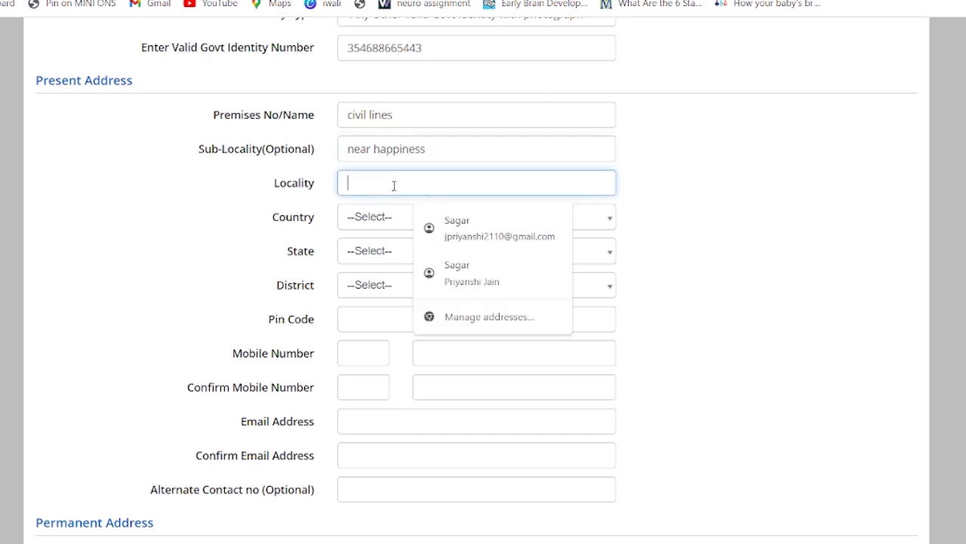
pyautogui.write('Sagar')
# Choose India as country, MADHYA PRADESH as state, and the address district
pyautogui.click(390, 216)
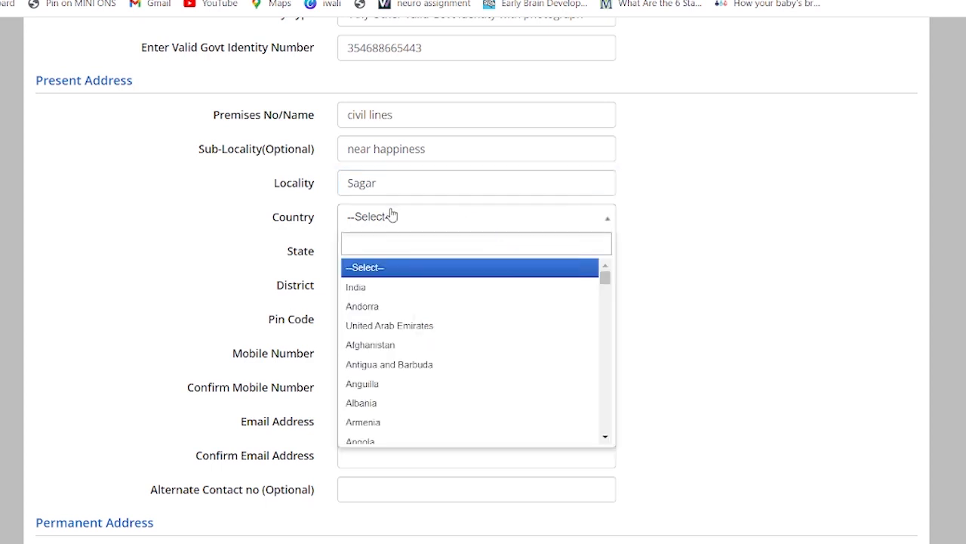
pyautogui.click(394, 287)
pyautogui.click(382, 285)
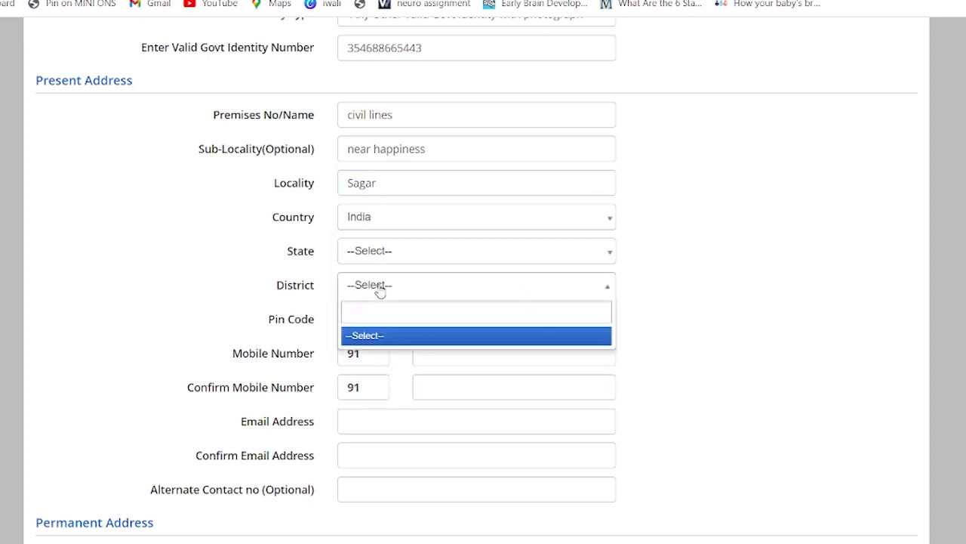
pyautogui.click(385, 256)
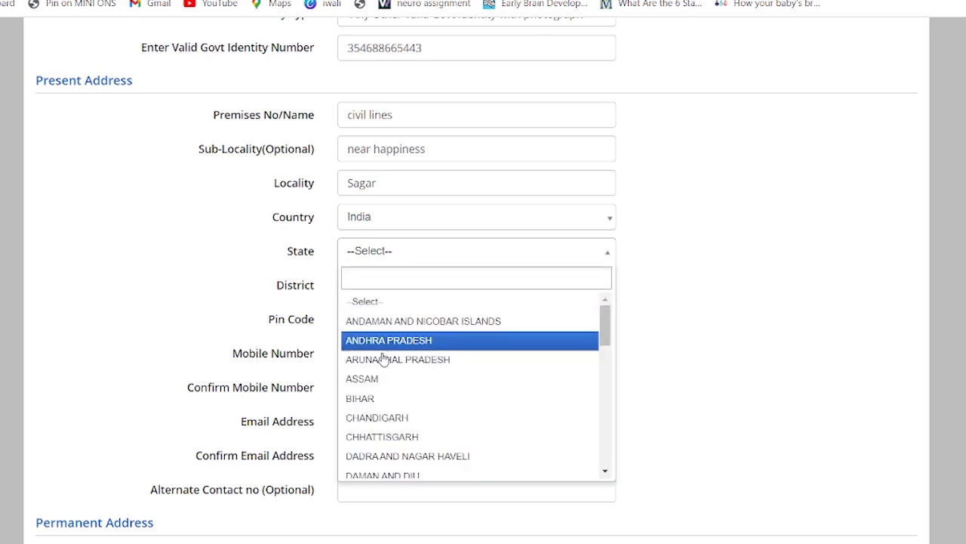
pyautogui.scroll(-2, 384, 421)
pyautogui.scroll(-5, 384, 421)
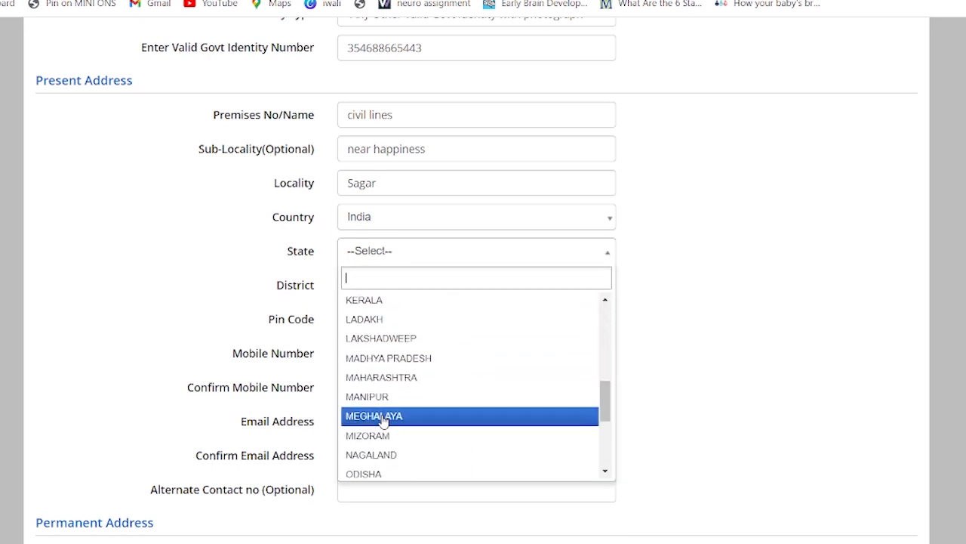
pyautogui.click(384, 360)
pyautogui.click(392, 291)
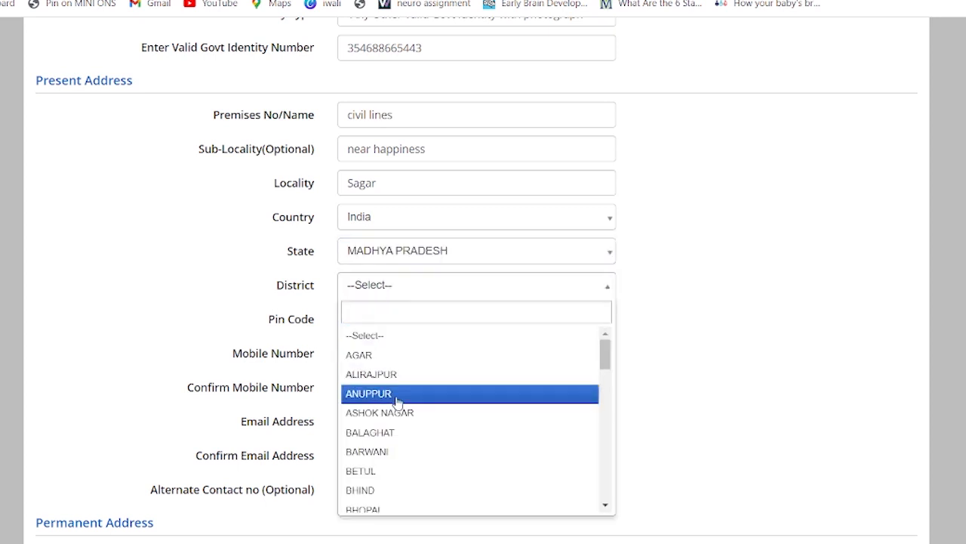
pyautogui.scroll(-4, 391, 438)
pyautogui.scroll(-6, 392, 442)
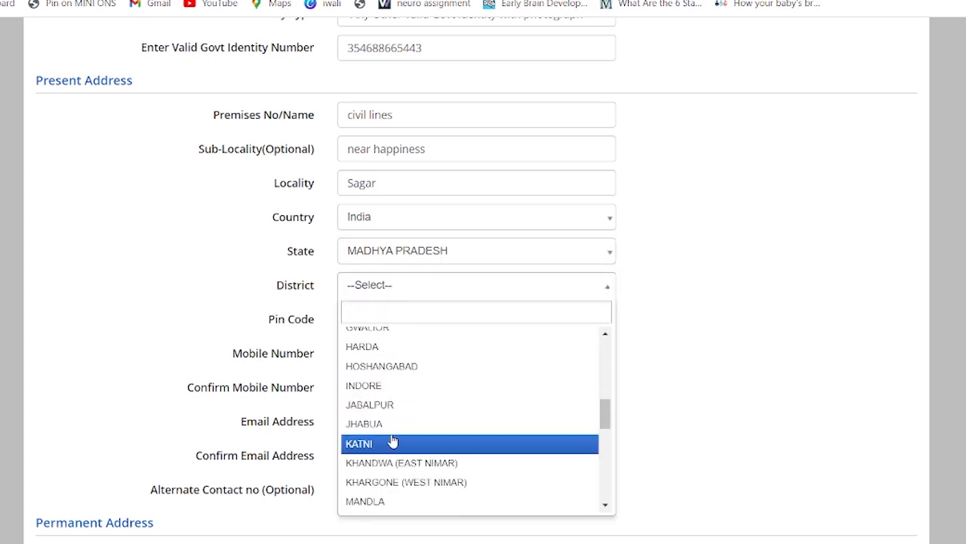
pyautogui.scroll(-1, 391, 440)
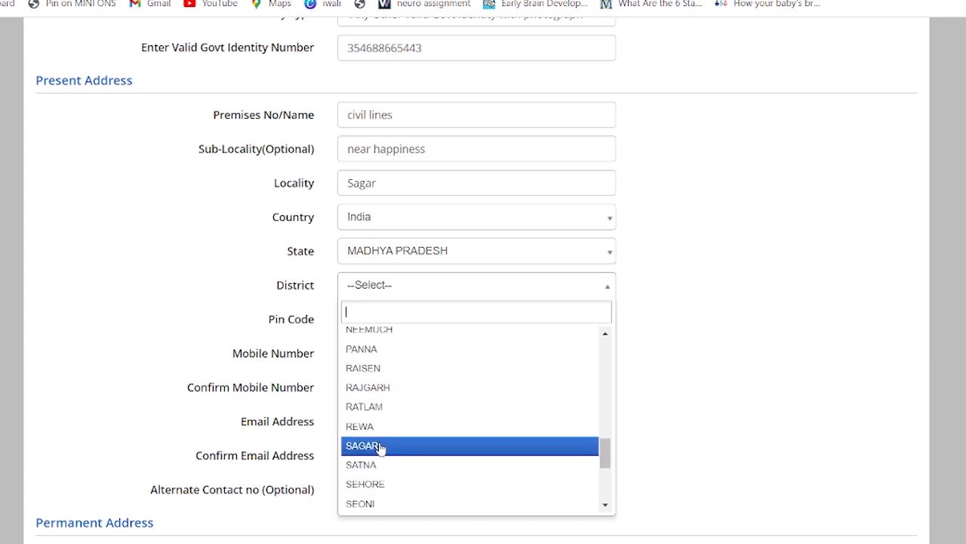
pyautogui.click(380, 448)
pyautogui.click(379, 312)
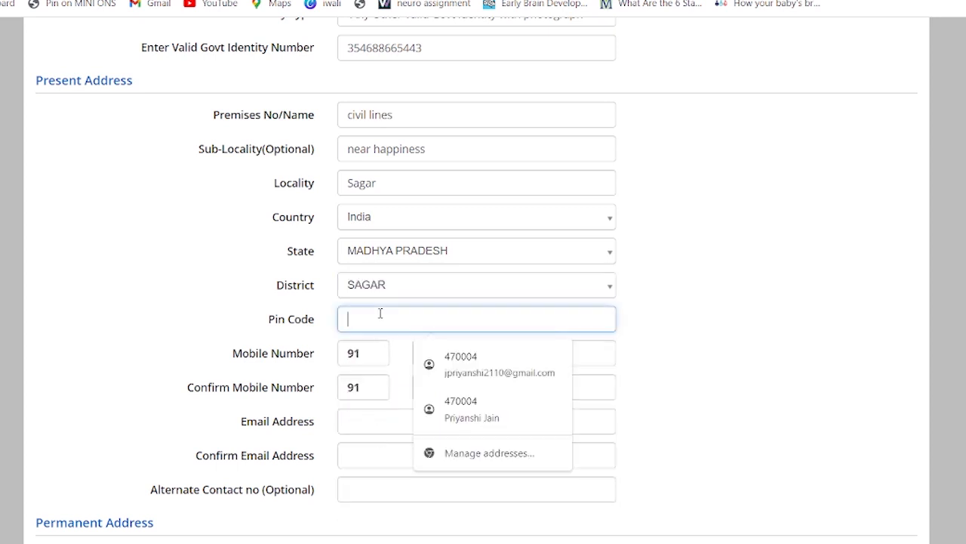
# Enter the pin code and mobile number twice, then autofill both e-mail fields
pyautogui.write('470004')
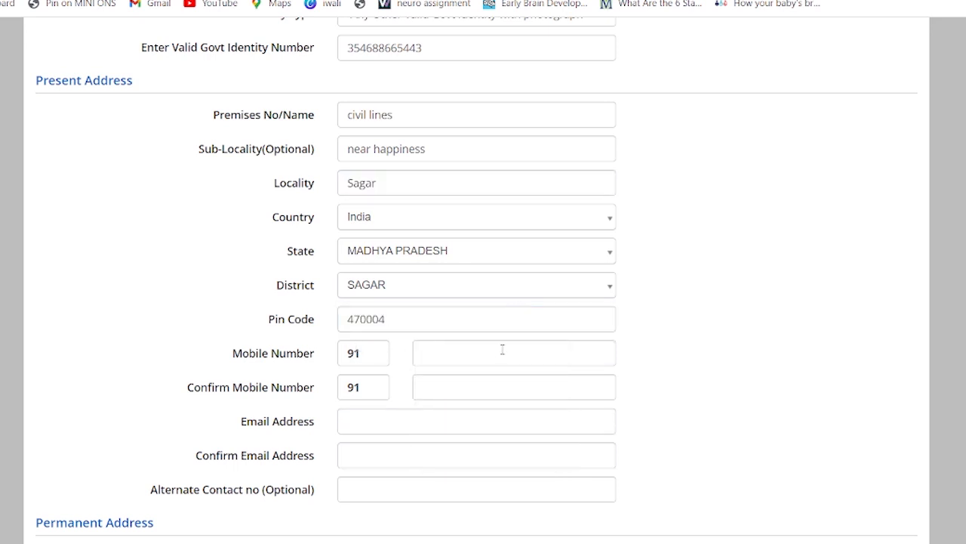
pyautogui.click(499, 353)
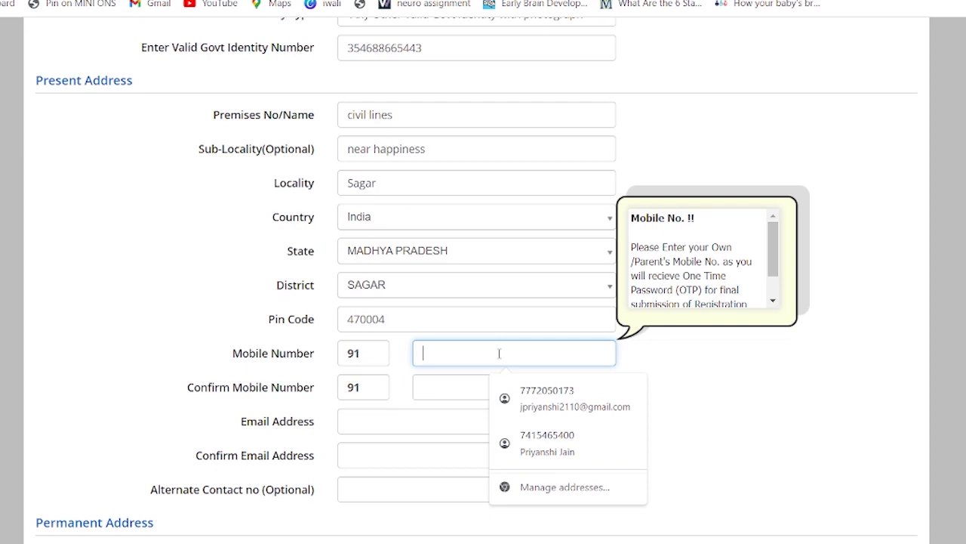
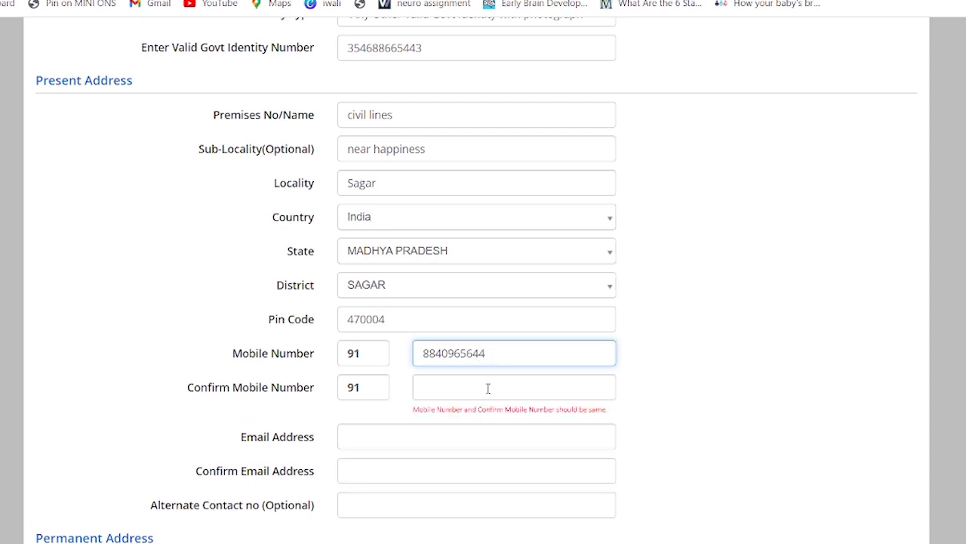
pyautogui.click(453, 386)
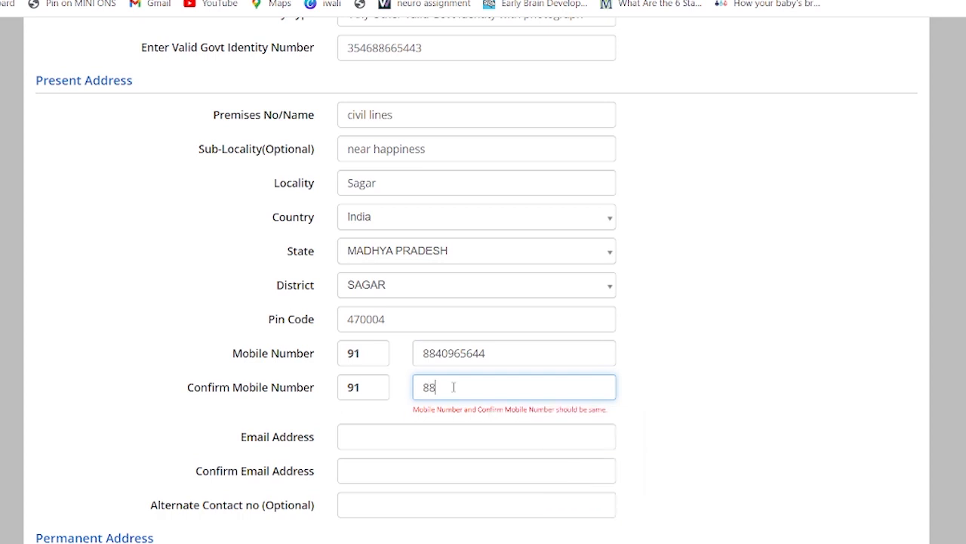
pyautogui.scroll(-1, 455, 387)
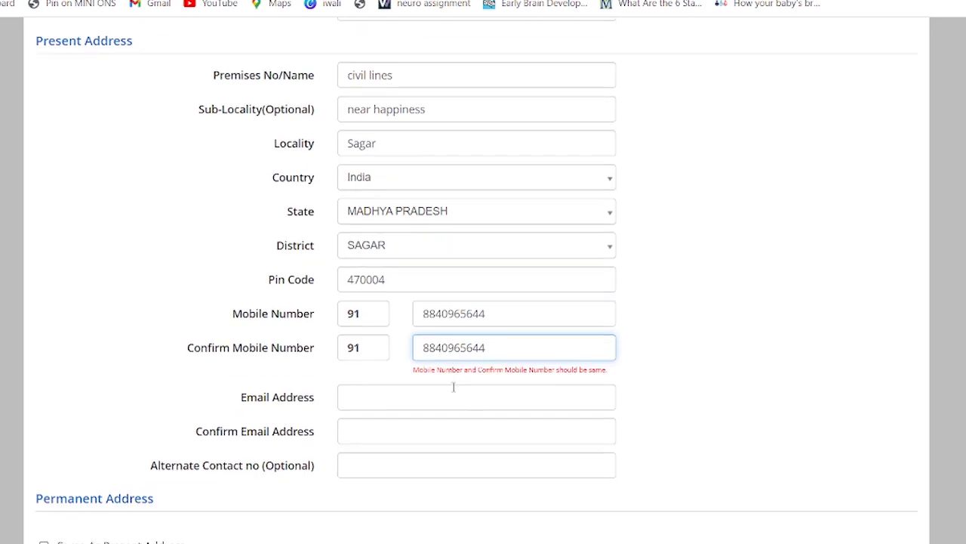
pyautogui.click(400, 349)
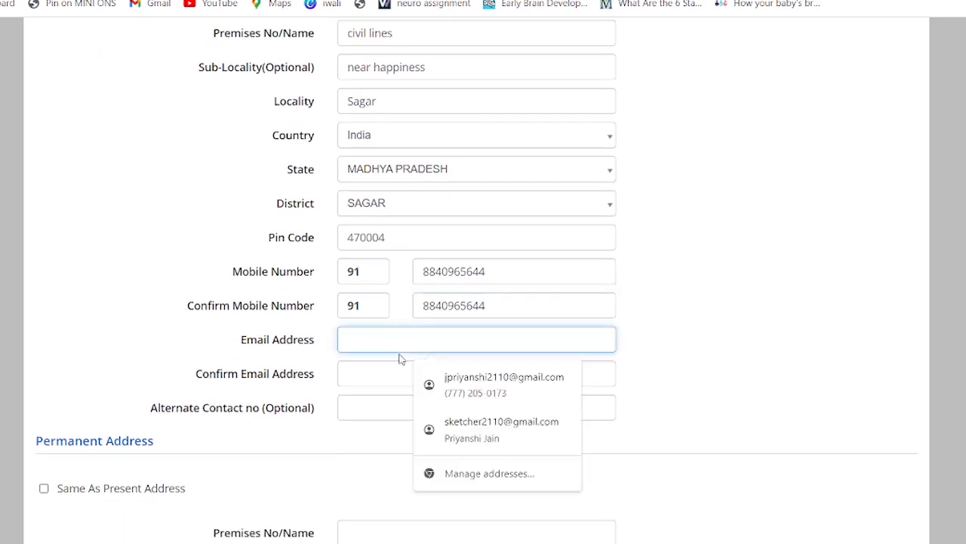
pyautogui.click(449, 434)
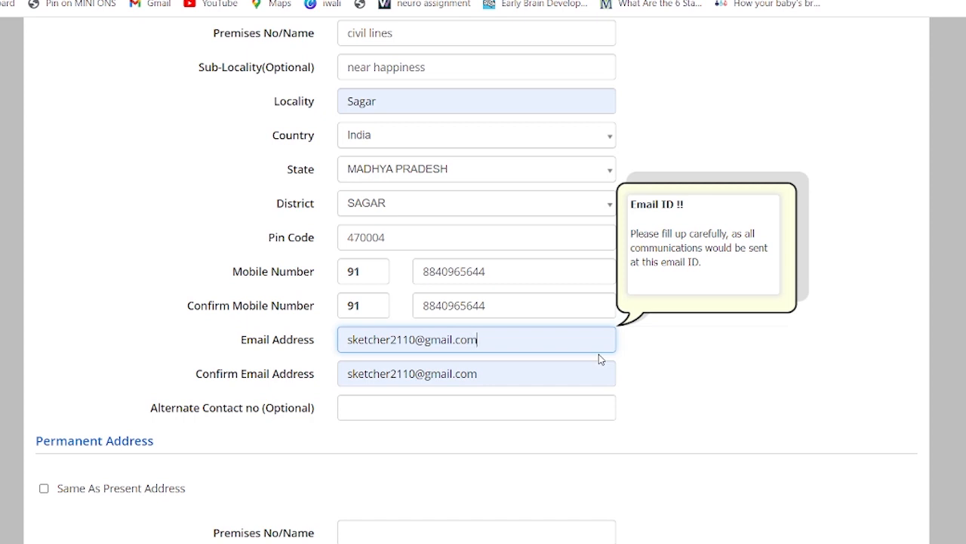
# Add the alternate contact number from autofill, removing its +91 prefix
pyautogui.scroll(-2, 601, 359)
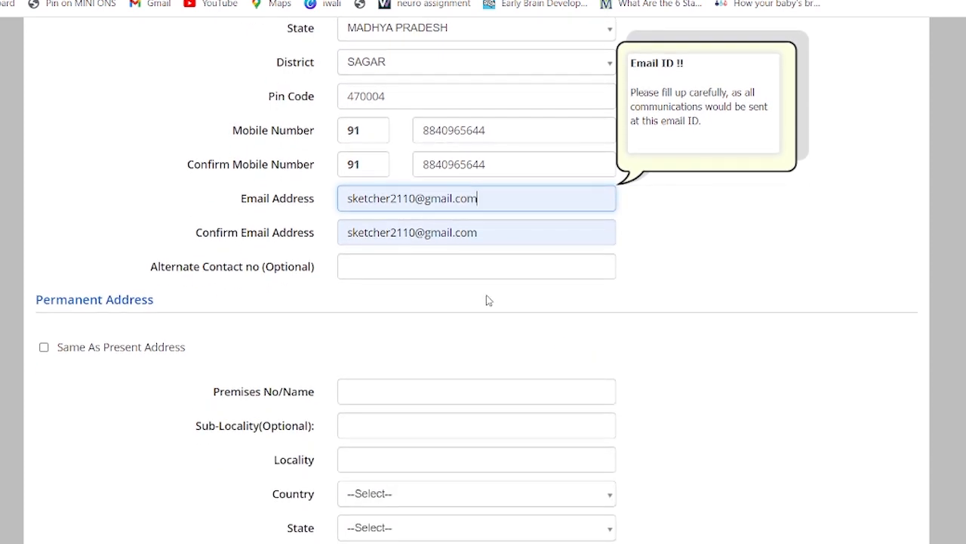
pyautogui.click(440, 256)
pyautogui.click(457, 299)
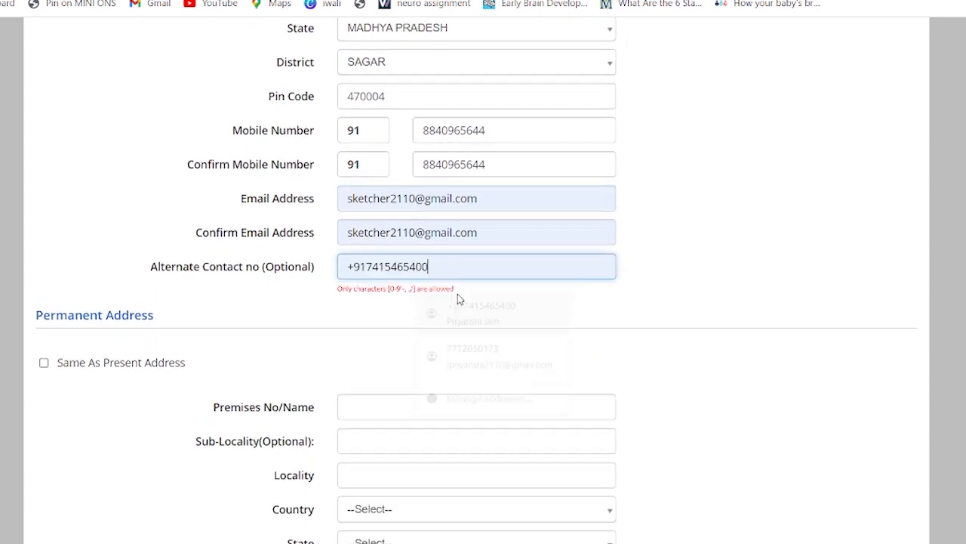
pyautogui.click(365, 266)
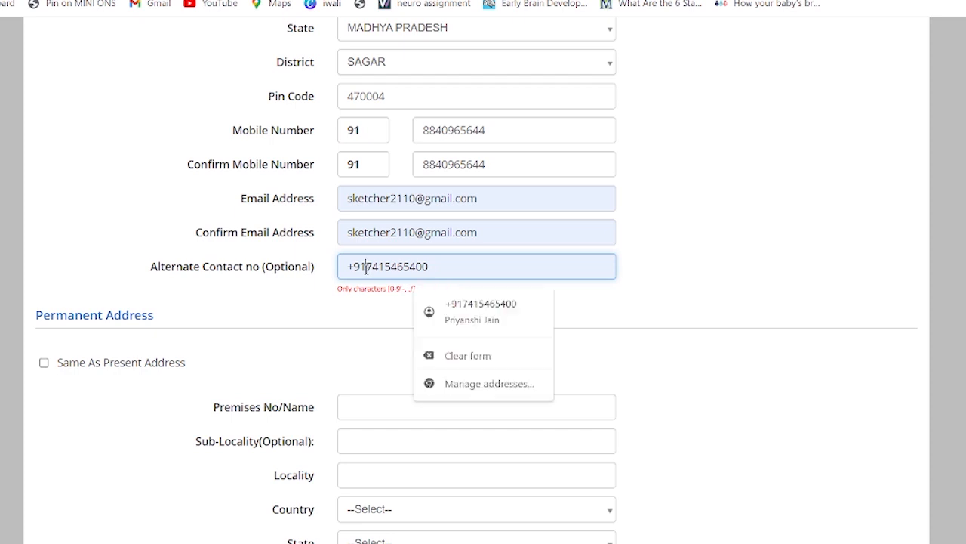
pyautogui.press('BackSpace')
pyautogui.press('BackSpace')
pyautogui.press('BackSpace')
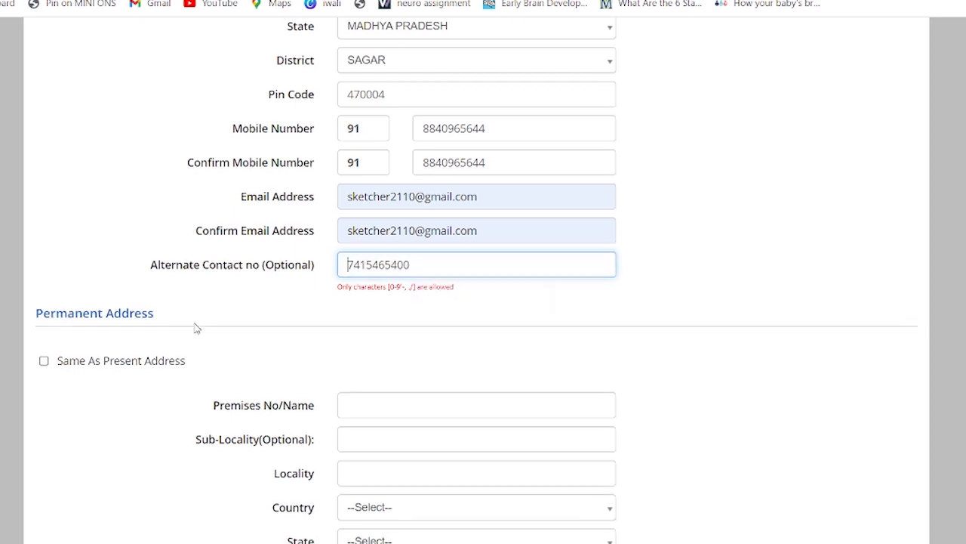
# Tick 'Same As Present Address' for the permanent address
pyautogui.scroll(-2, 189, 324)
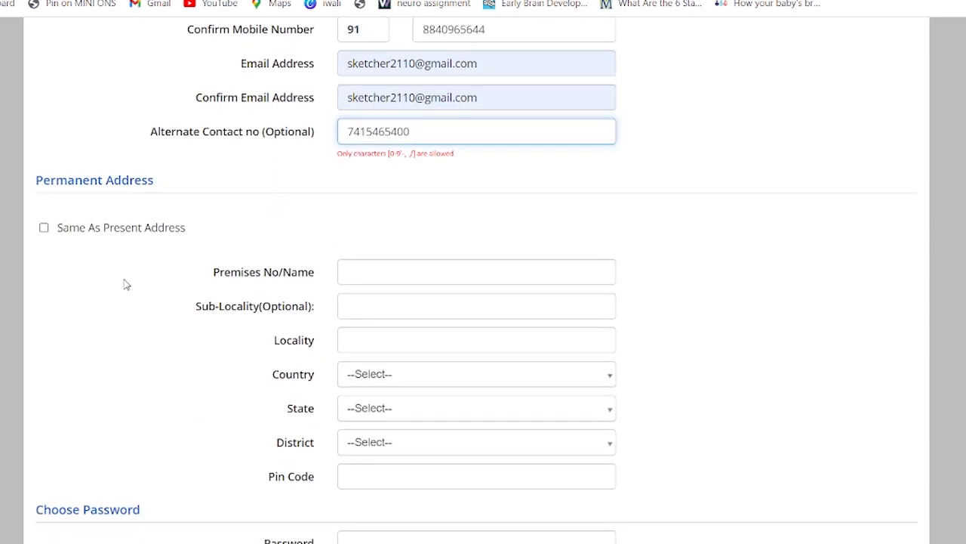
pyautogui.scroll(-1, 126, 285)
pyautogui.click(45, 166)
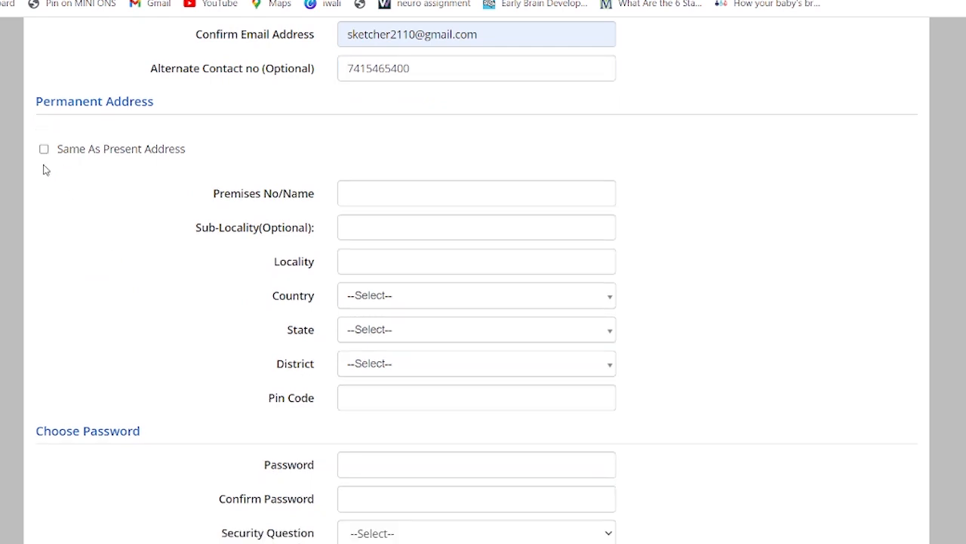
pyautogui.click(43, 149)
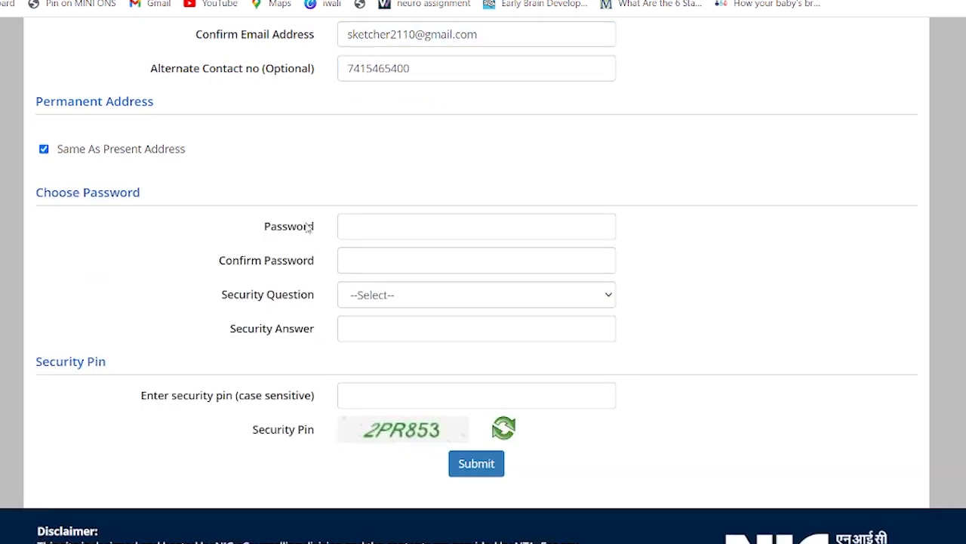
# Enter the account password in Password and Confirm Password
pyautogui.click(409, 215)
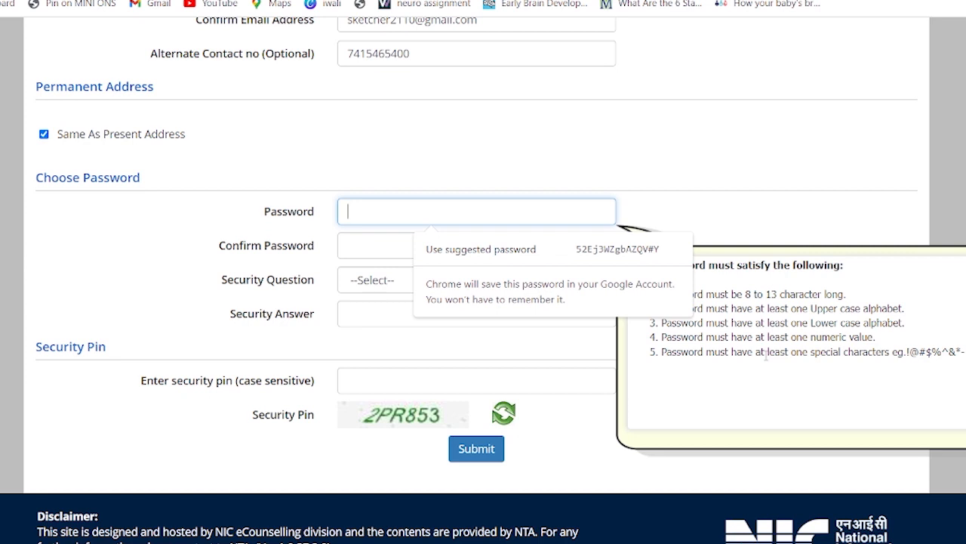
pyautogui.write('S')
pyautogui.press('BackSpace')
pyautogui.write('••••••')
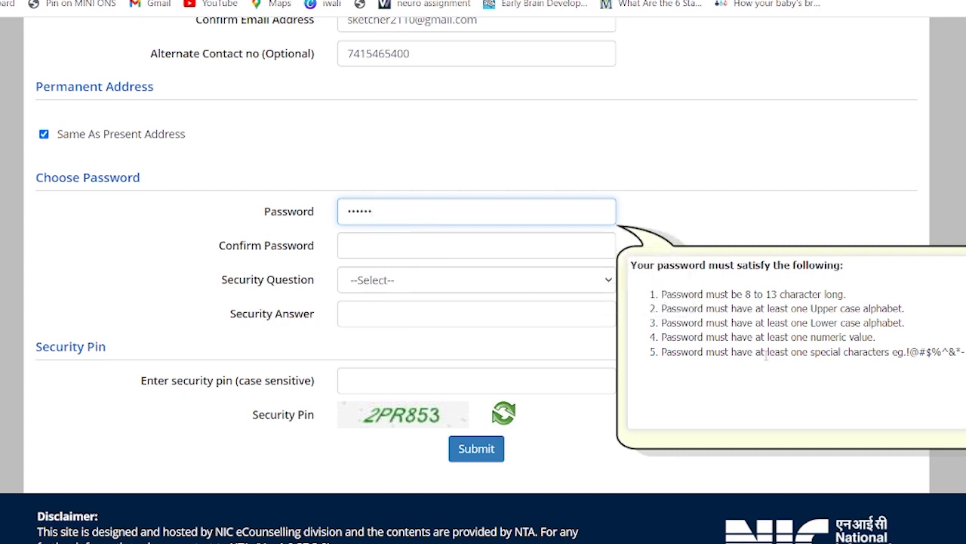
pyautogui.write('••••••')
pyautogui.click(508, 245)
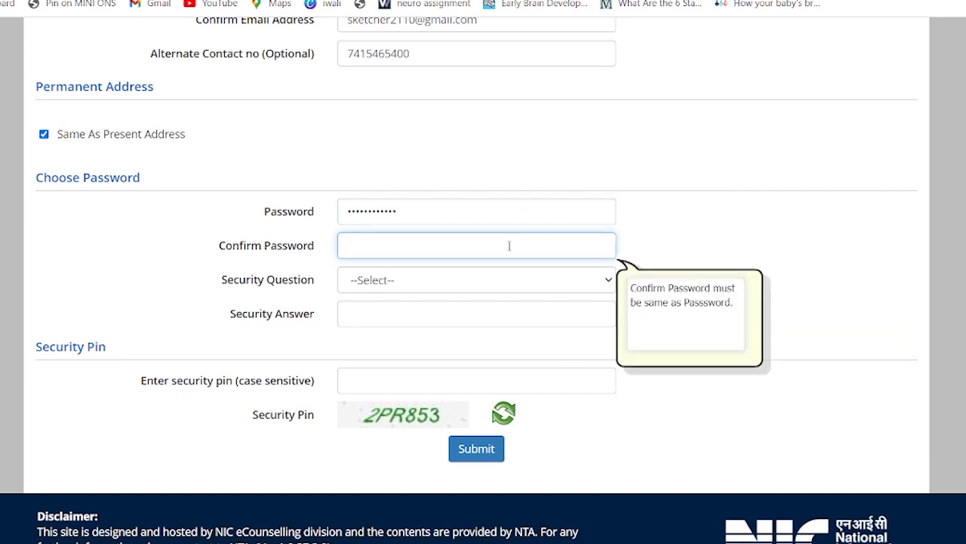
pyautogui.write('••••••••••••')
# Choose 'What is the name of your first school?', answer it, and enter the captcha pin
pyautogui.click(503, 292)
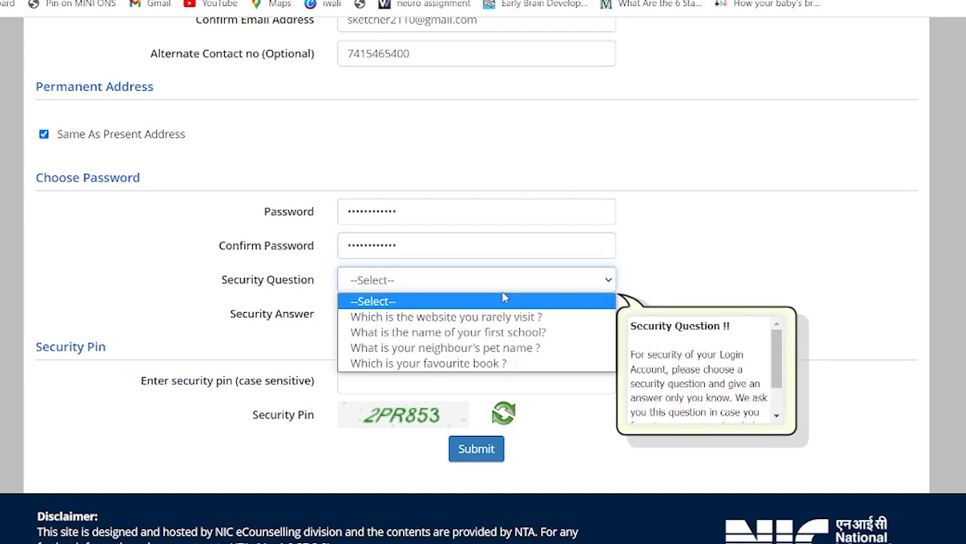
pyautogui.click(490, 337)
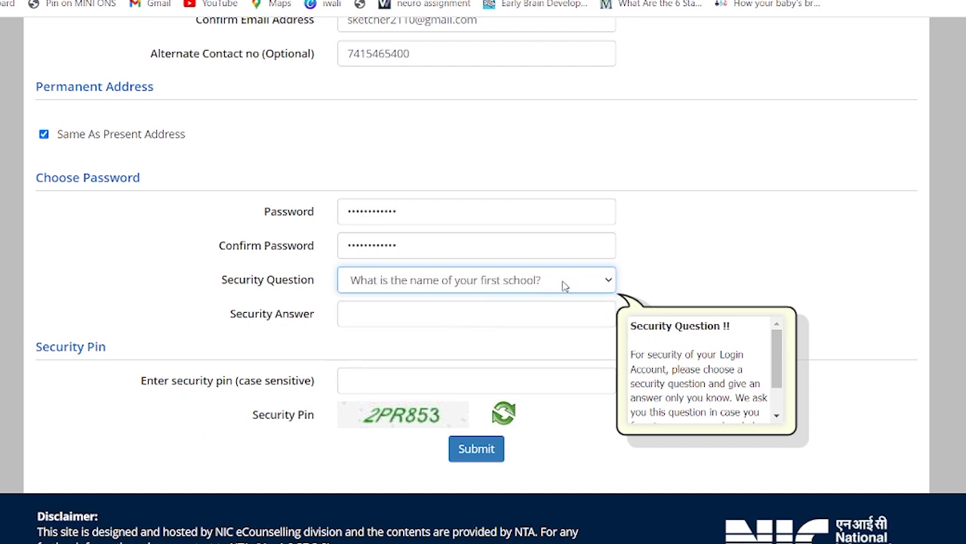
pyautogui.click(505, 318)
pyautogui.write('•••')
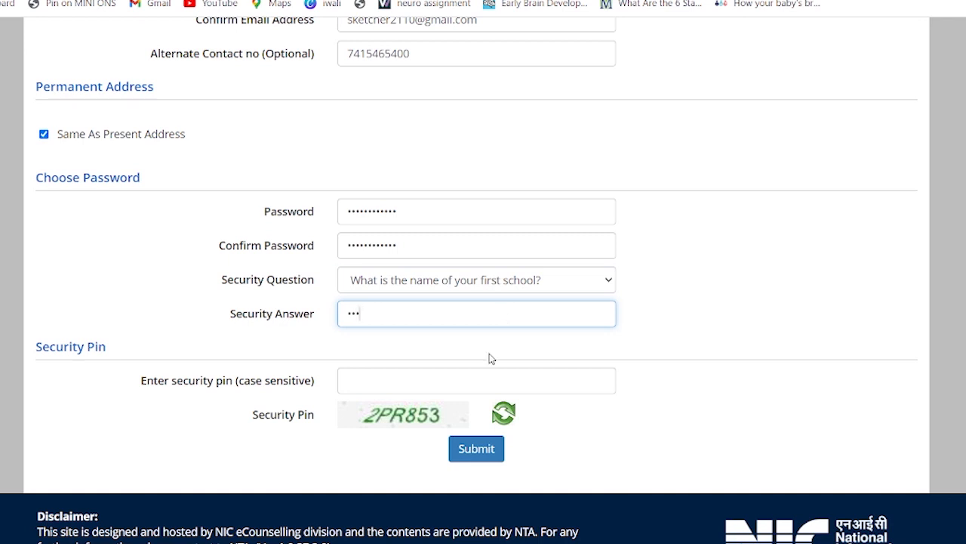
pyautogui.click(378, 378)
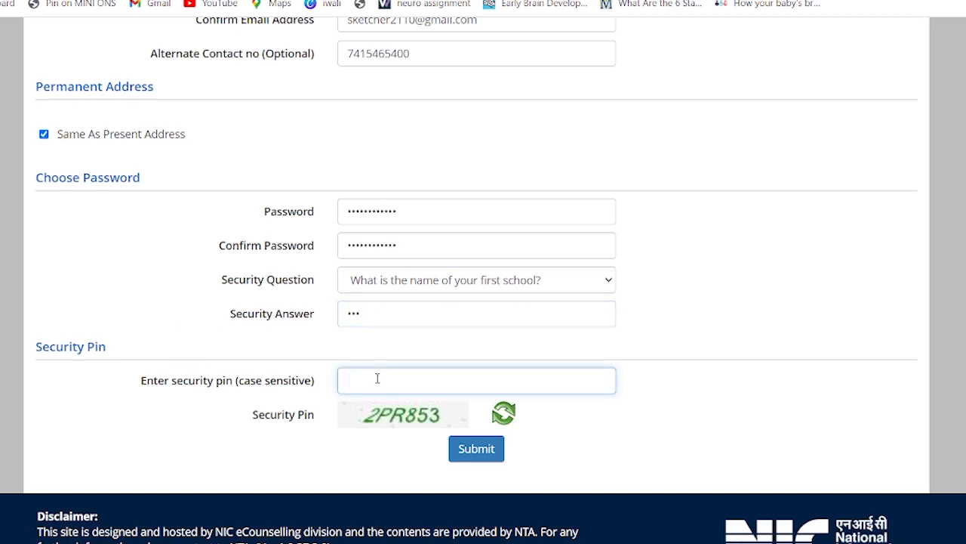
pyautogui.write('1')
pyautogui.write('2')
pyautogui.write('PR')
pyautogui.write('8')
pyautogui.write('53')
# Submit the completed registration form to bring up the Review Page
pyautogui.click(475, 452)
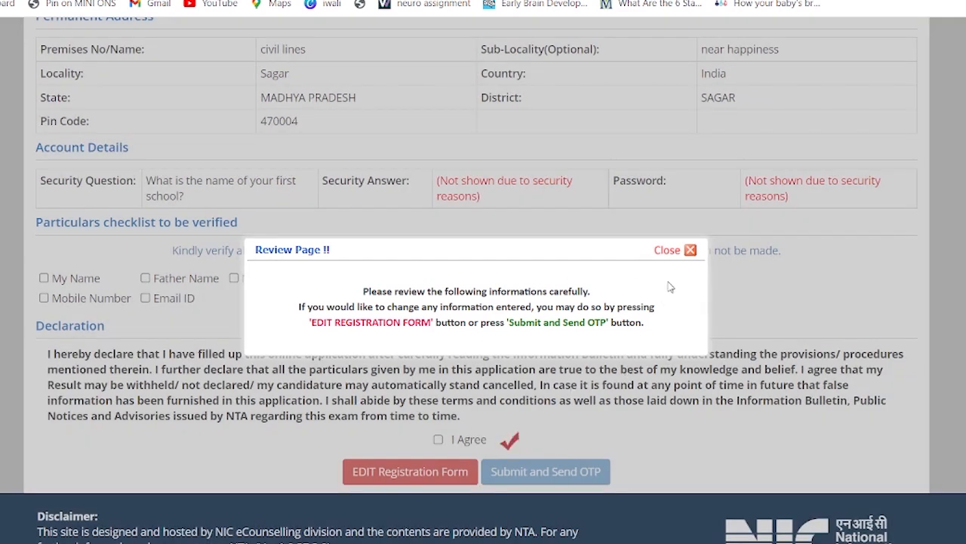
# Close the review notice and mark My Name, Father Name, Mother Name and Date of Birth verified
pyautogui.click(690, 250)
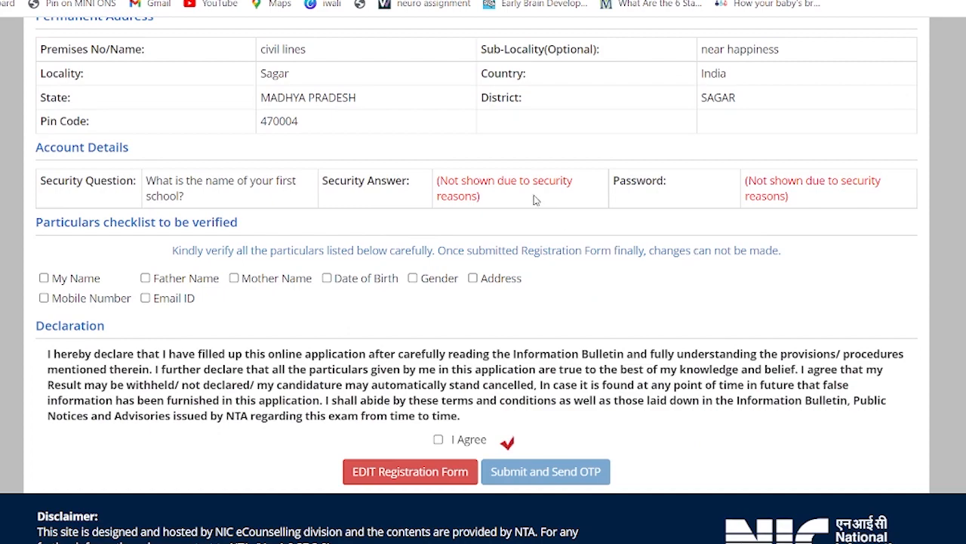
pyautogui.scroll(5, 534, 181)
pyautogui.scroll(1, 532, 185)
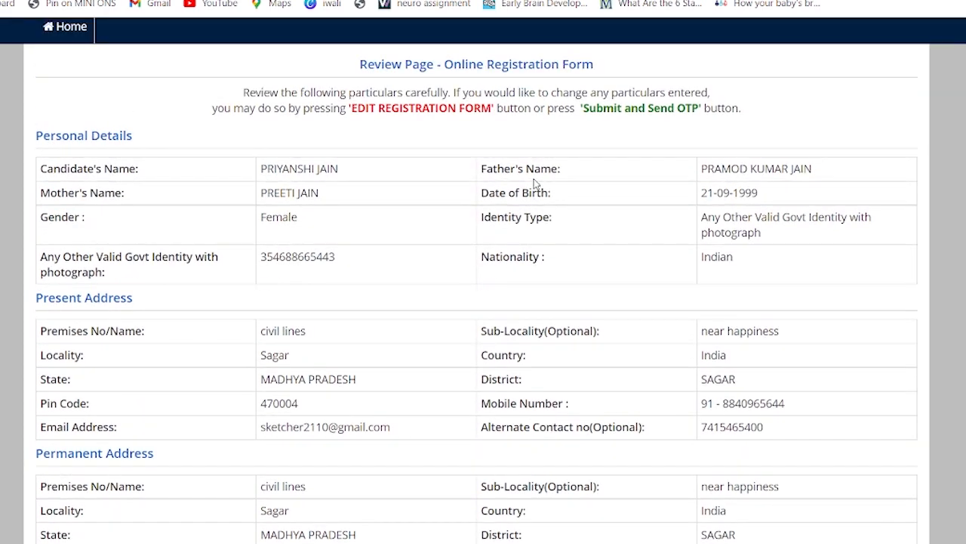
pyautogui.scroll(-6, 530, 188)
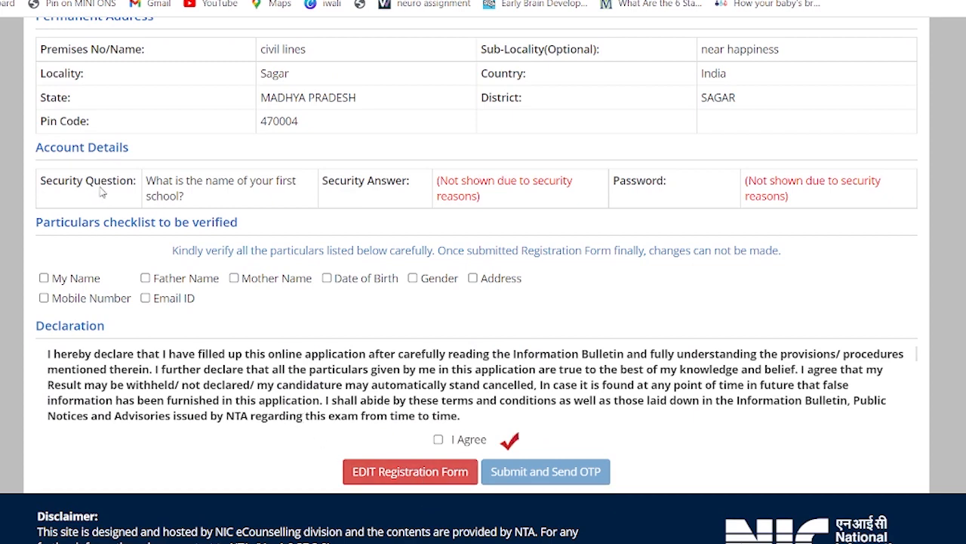
pyautogui.scroll(1, 145, 177)
pyautogui.click(43, 306)
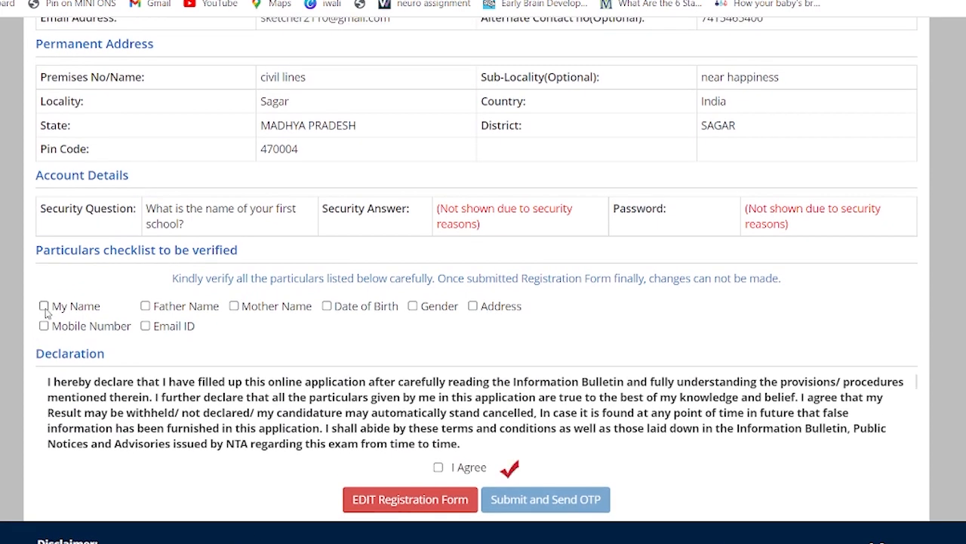
pyautogui.click(145, 306)
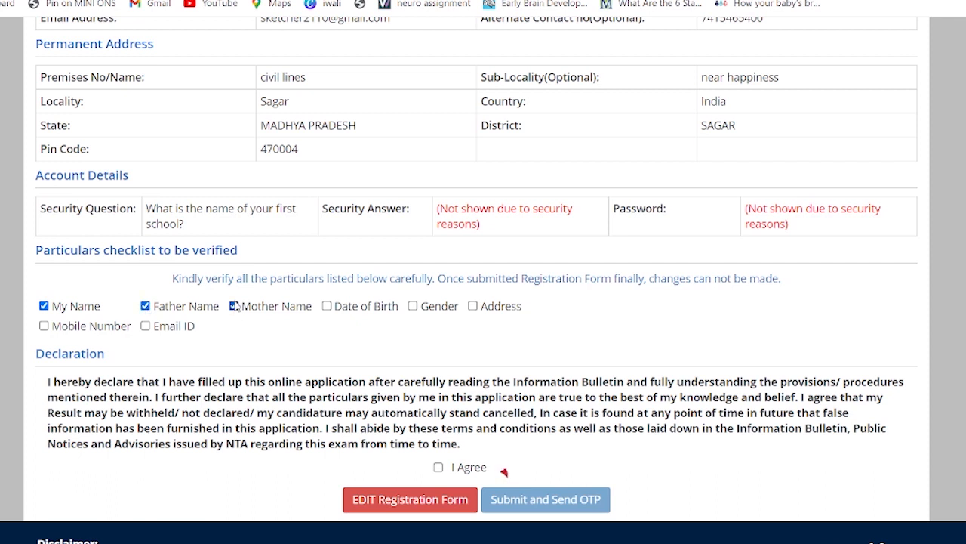
pyautogui.click(234, 305)
pyautogui.click(327, 308)
# Mark Gender, Address, Mobile Number and Email ID verified, agree to the declaration, and request the OTP
pyautogui.click(414, 307)
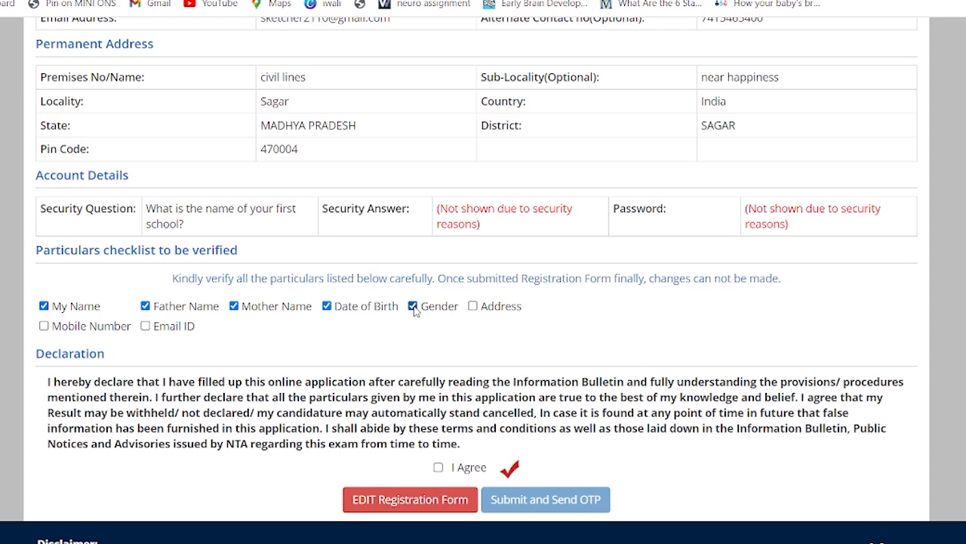
pyautogui.click(473, 306)
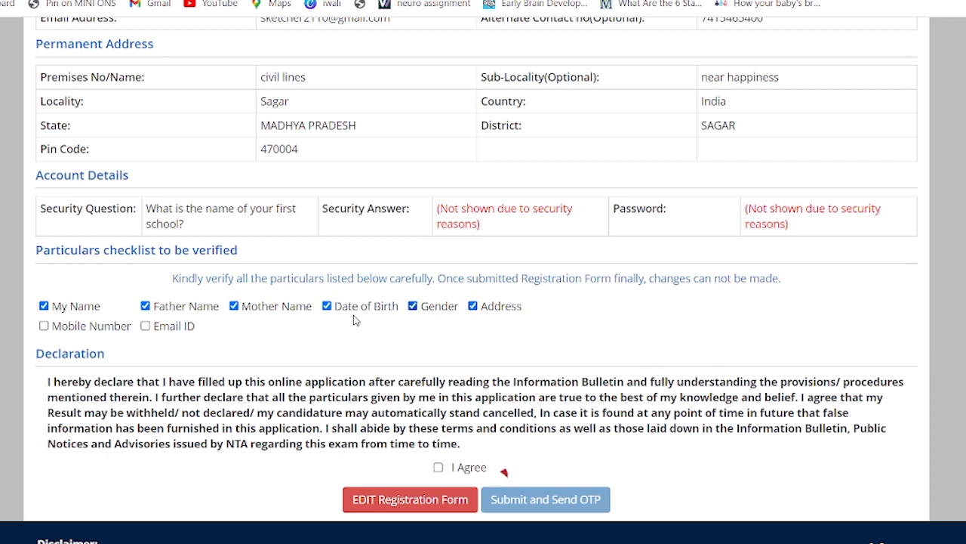
pyautogui.click(44, 325)
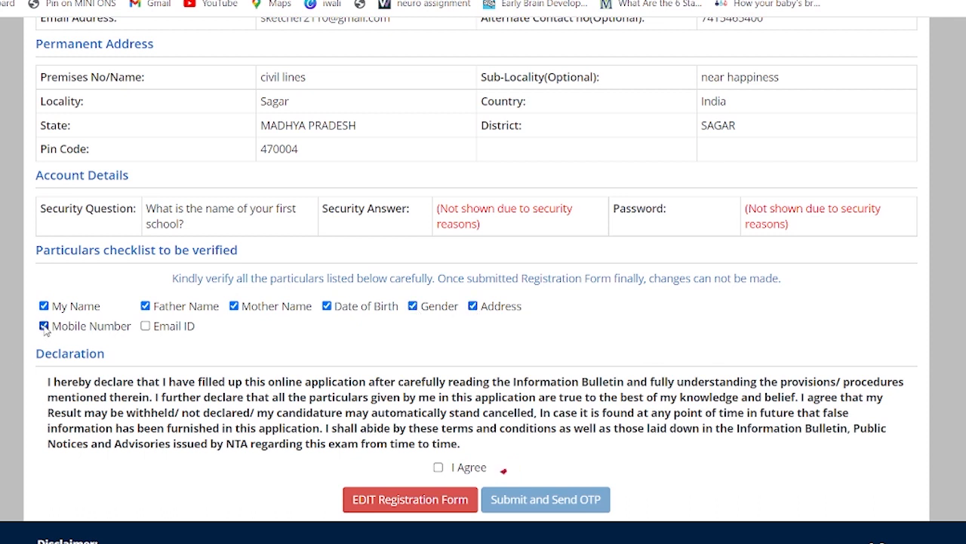
pyautogui.click(144, 326)
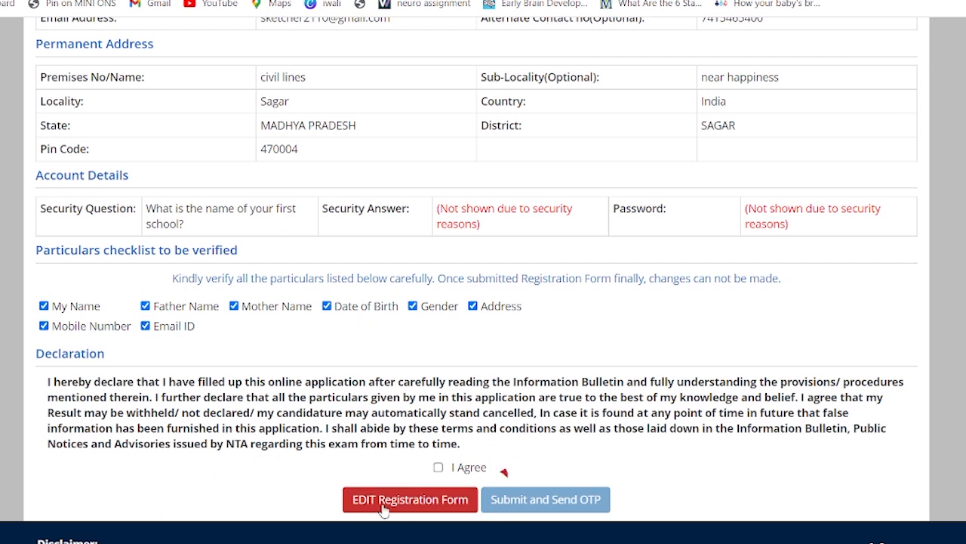
pyautogui.click(439, 468)
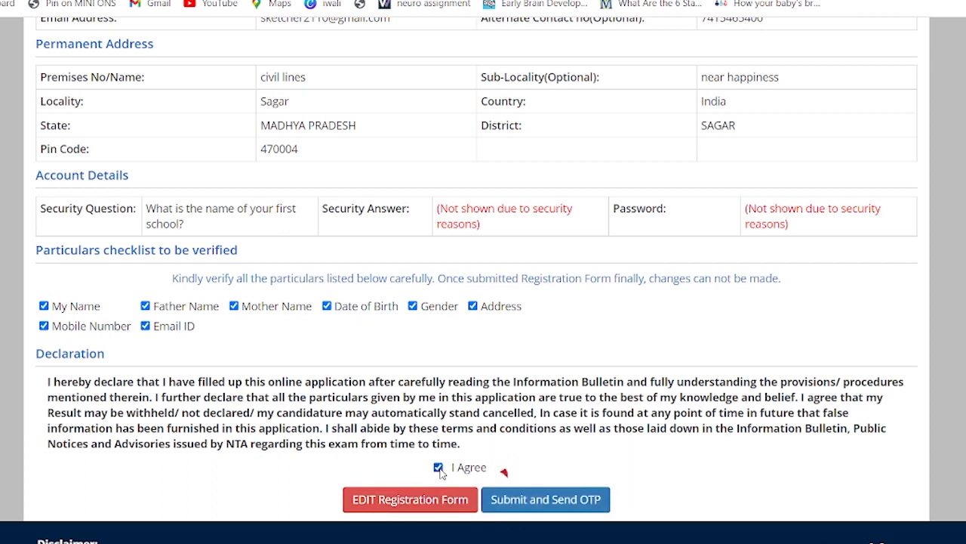
pyautogui.click(558, 502)
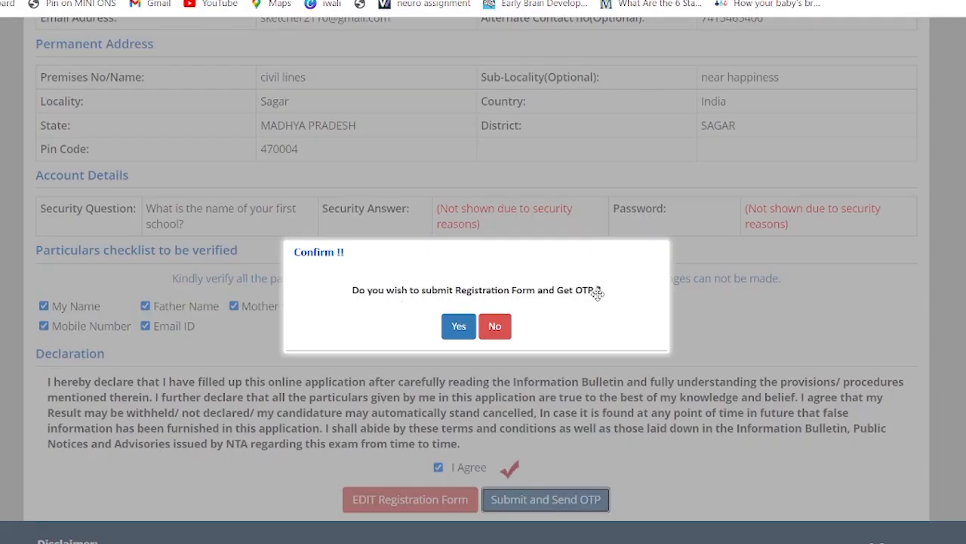
# Confirm the registration submission and submit it with the pasted mobile OTP
pyautogui.click(459, 330)
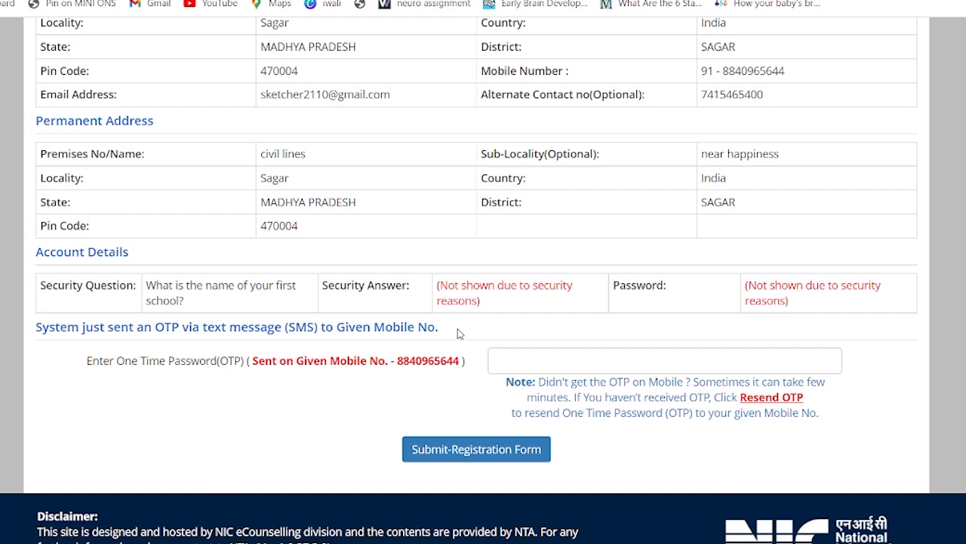
pyautogui.click(517, 368)
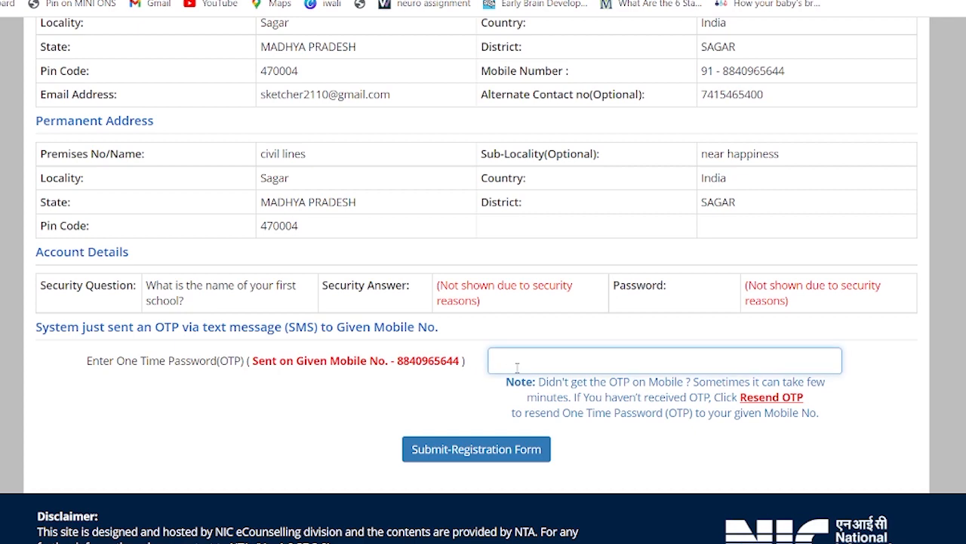
pyautogui.hotkey('ctrl', 'v')
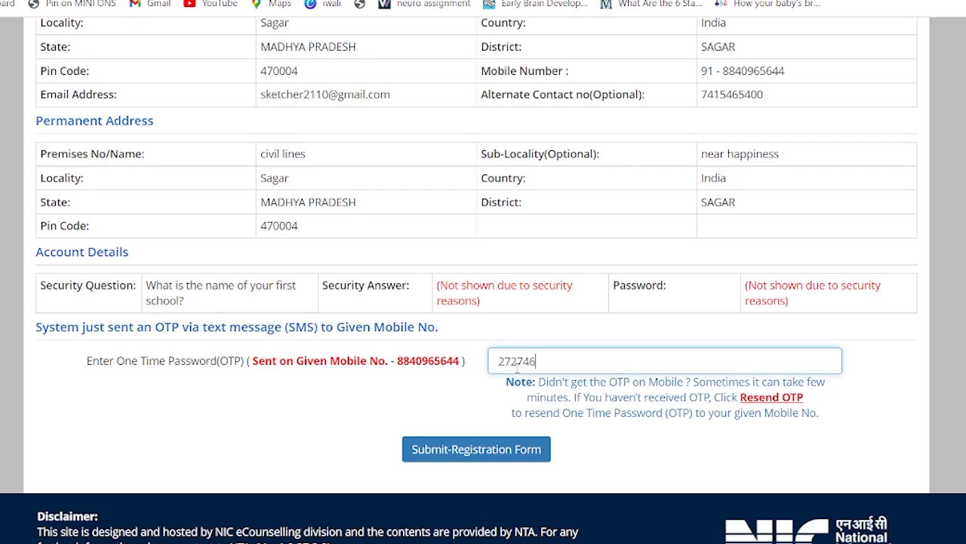
pyautogui.click(500, 452)
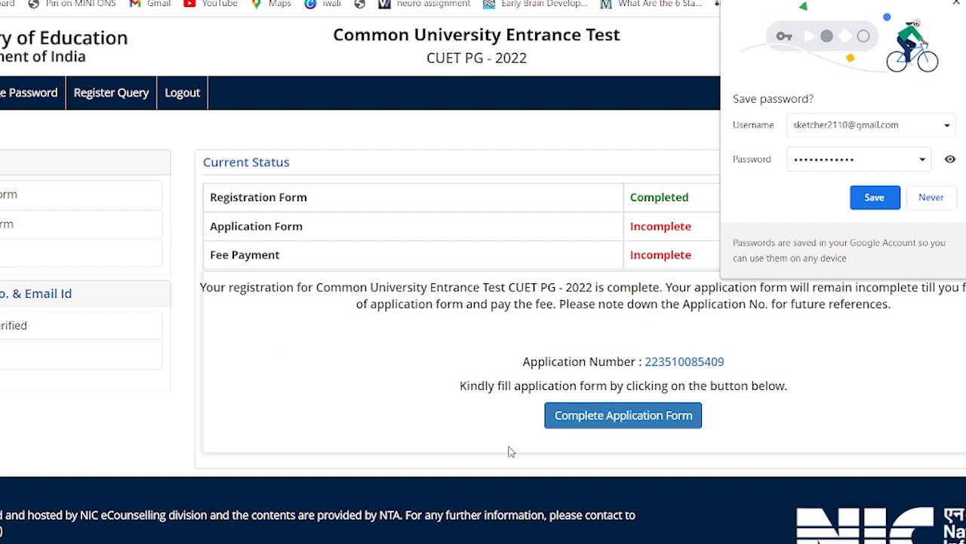
# Dismiss Chrome's save-password offer and go to Complete Application Form
pyautogui.click(876, 198)
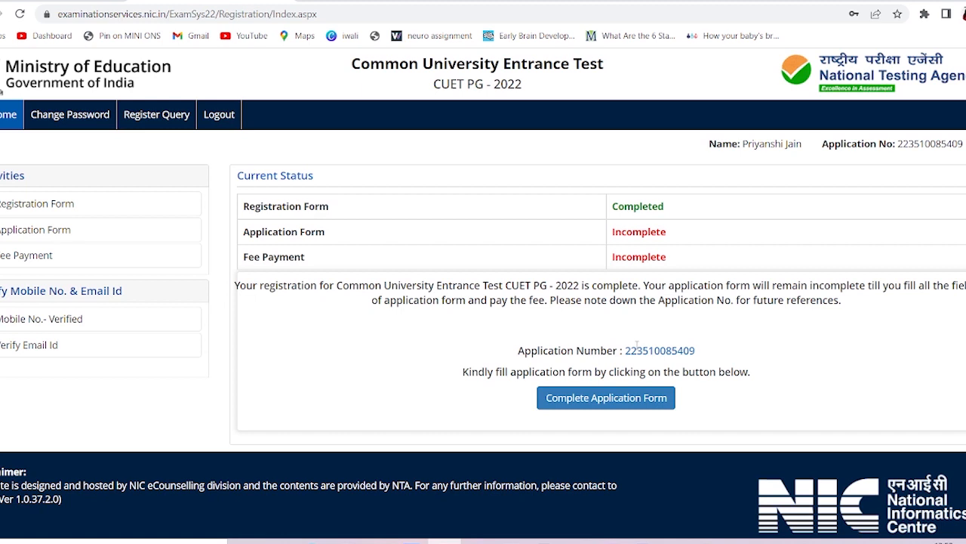
pyautogui.click(605, 404)
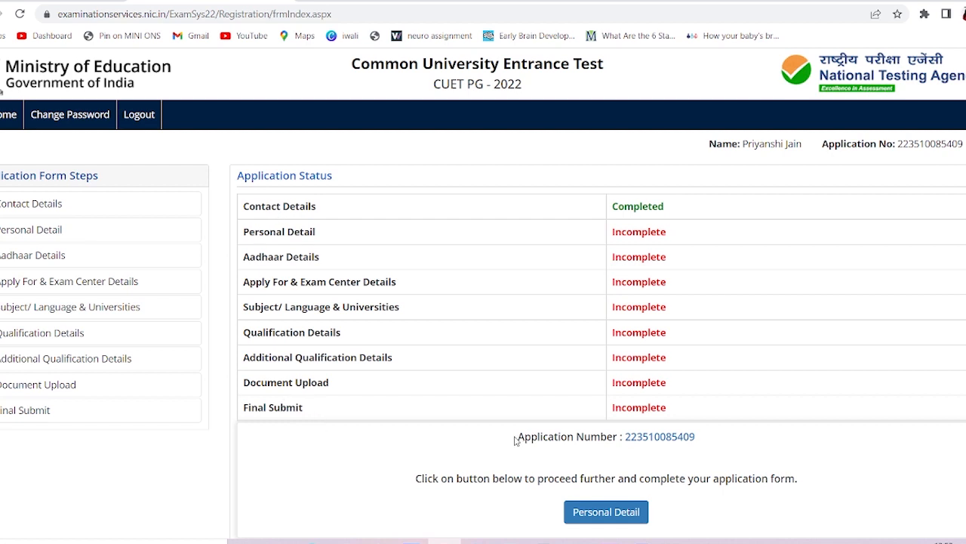
# Open the Personal Detail form from the Application Status table
pyautogui.moveTo(518, 436); pyautogui.dragTo(721, 457)
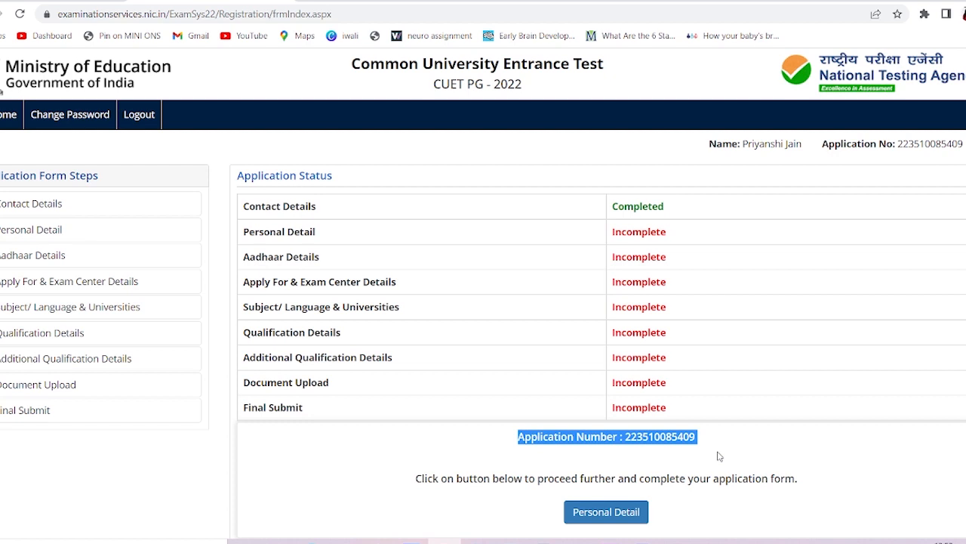
pyautogui.click(719, 456)
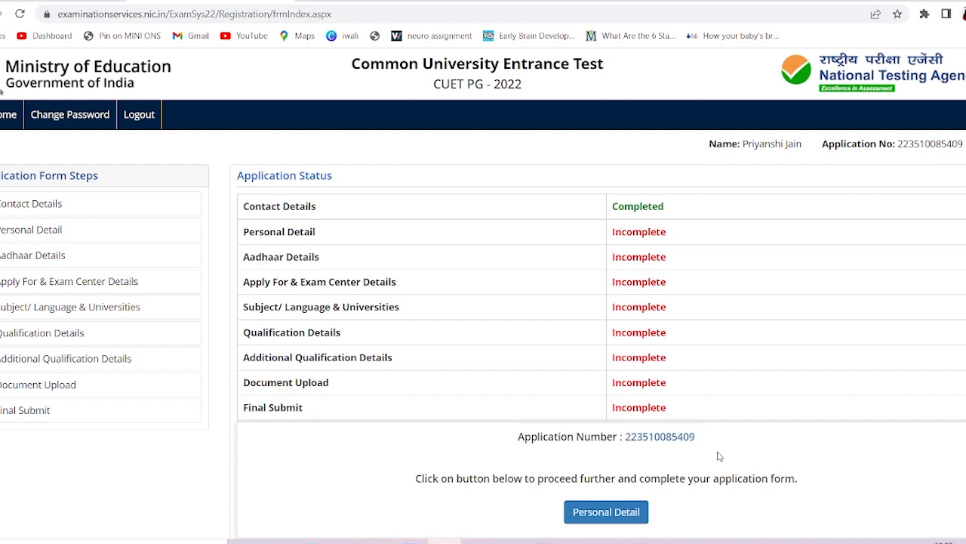
pyautogui.click(609, 513)
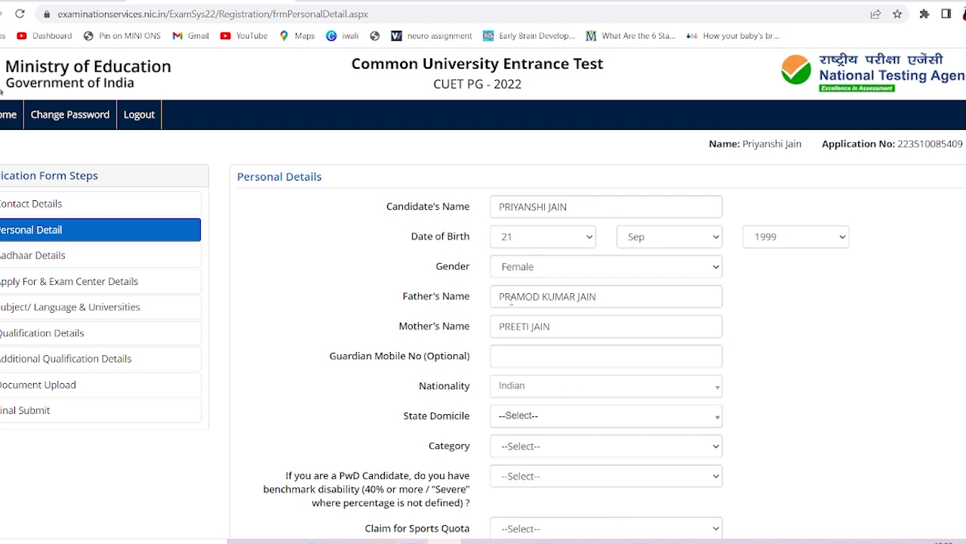
# Set State Domicile to MADHYA PRADESH
pyautogui.click(527, 359)
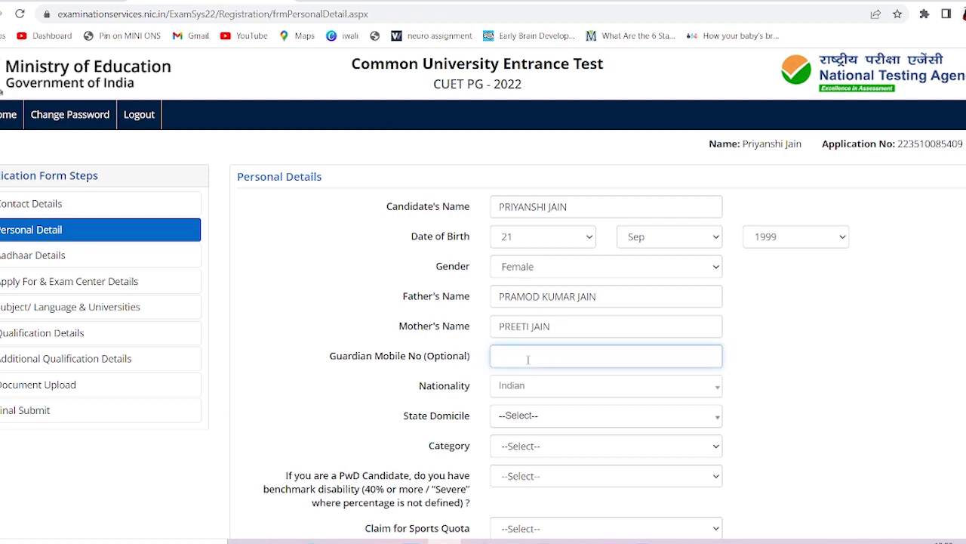
pyautogui.scroll(-2, 527, 360)
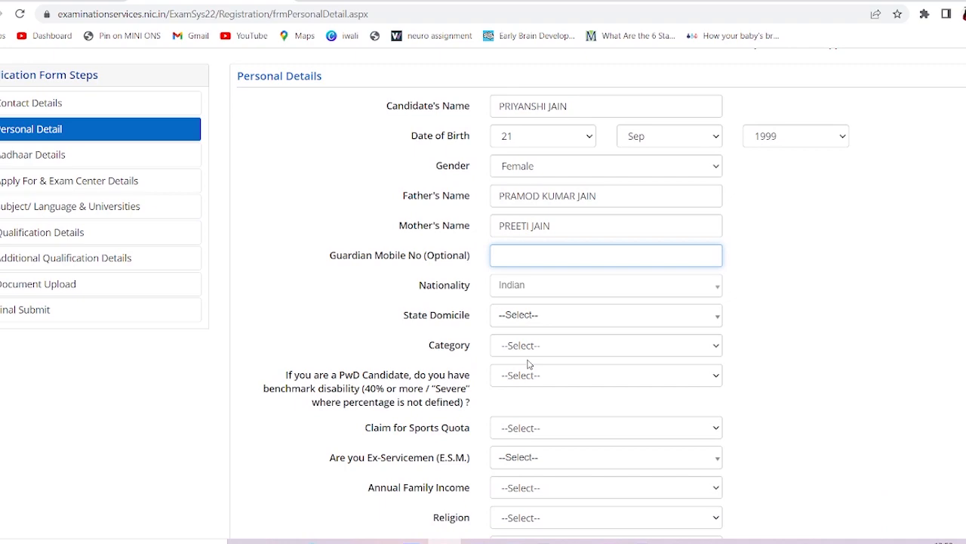
pyautogui.scroll(-1, 526, 298)
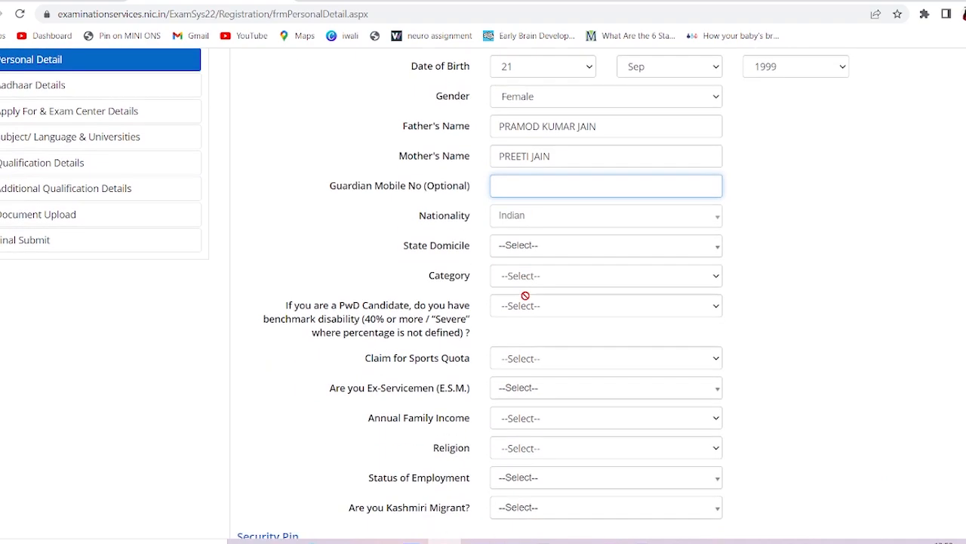
pyautogui.click(548, 235)
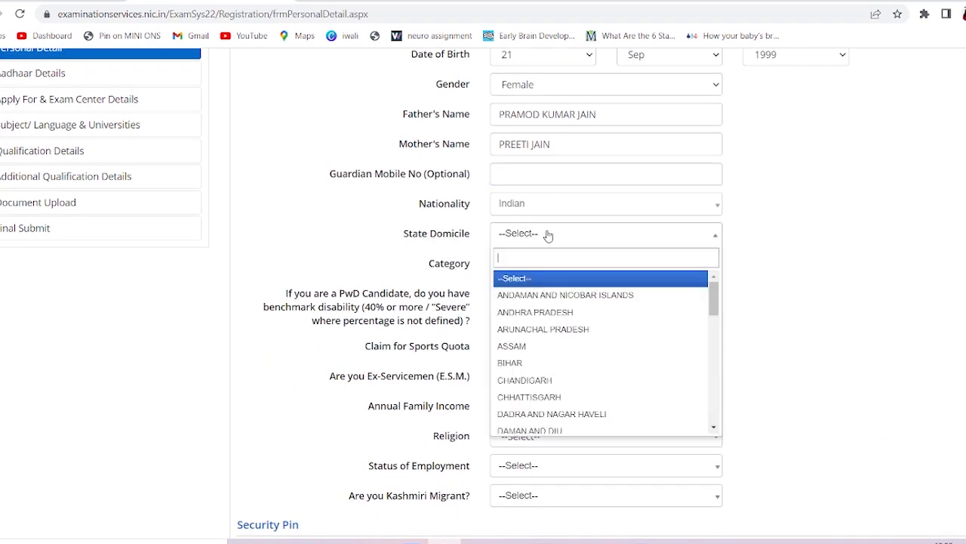
pyautogui.scroll(-2, 534, 328)
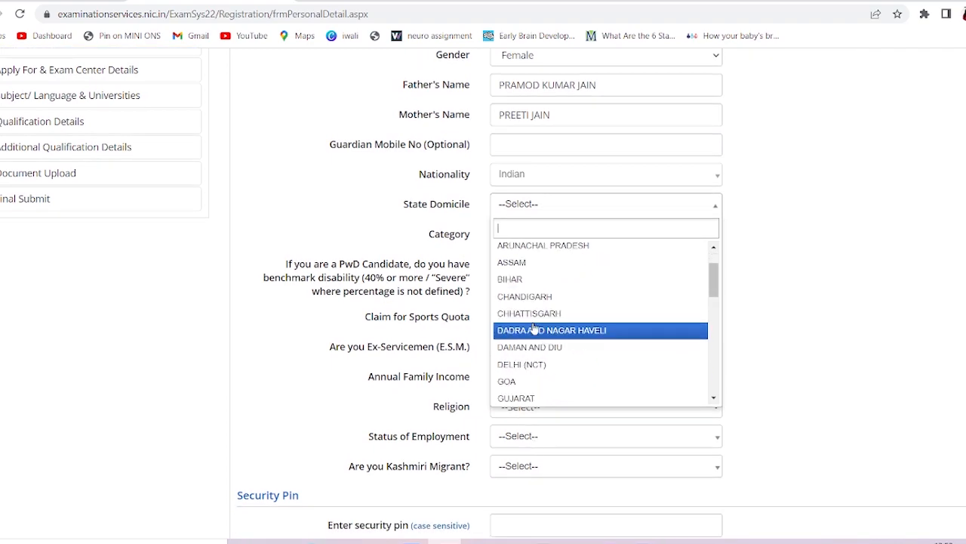
pyautogui.scroll(-6, 534, 328)
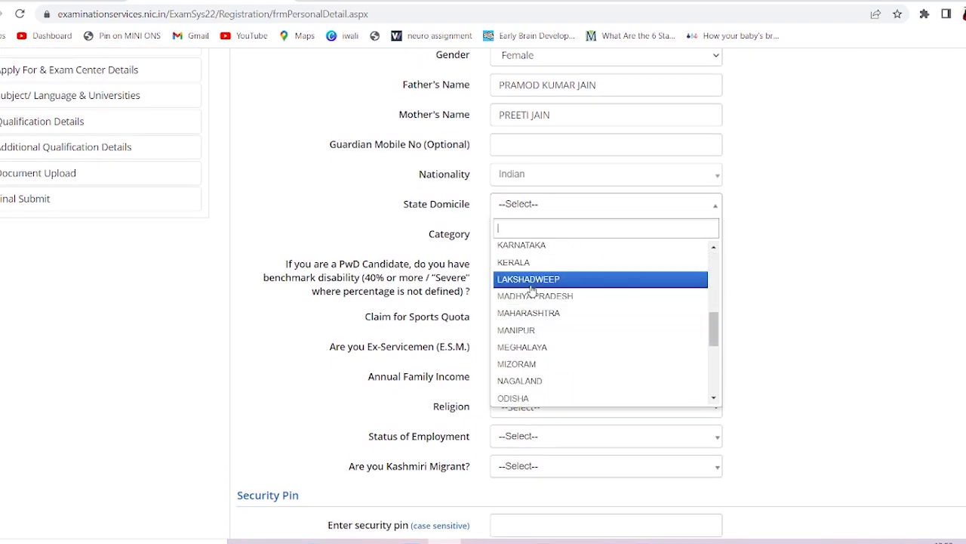
pyautogui.click(533, 299)
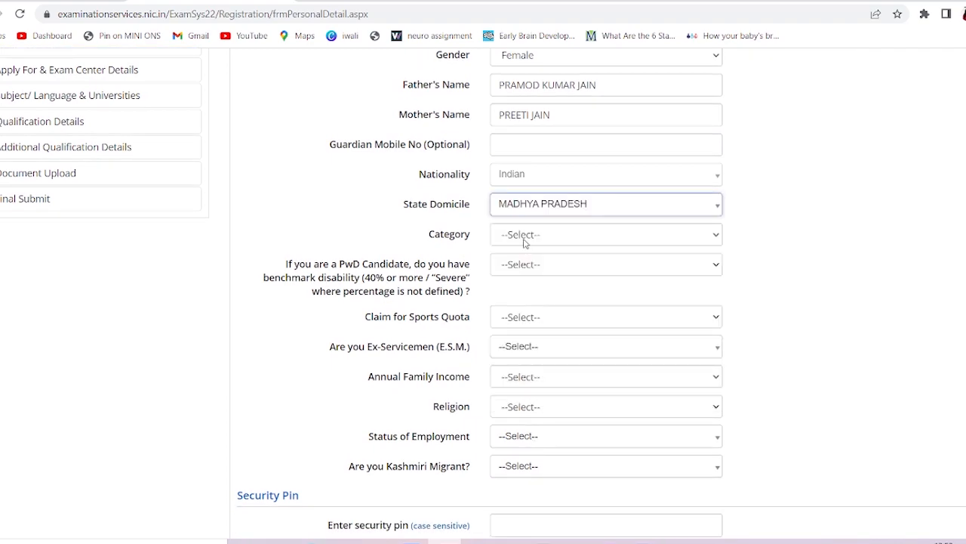
# Set Category to General, PwD to No, and Claim for Sports Quota to Yes
pyautogui.click(524, 240)
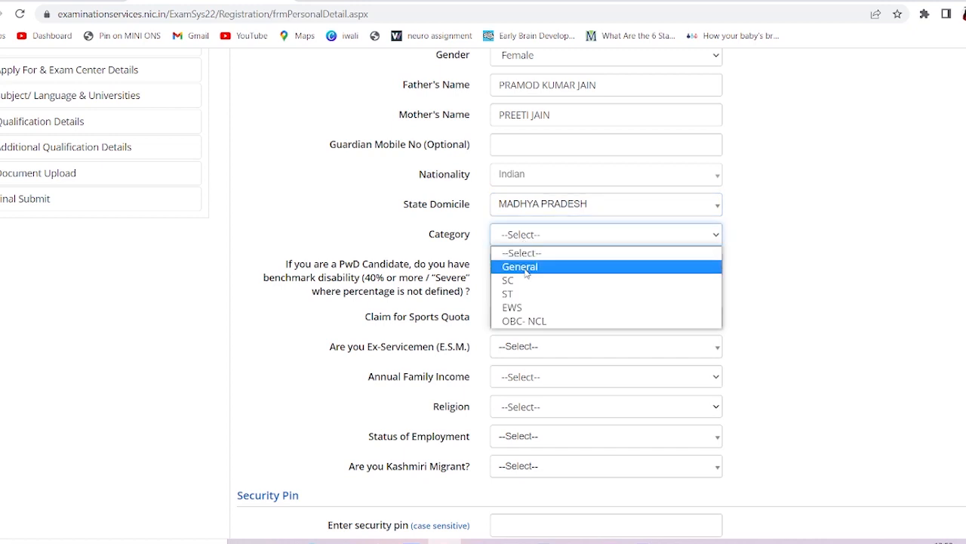
pyautogui.click(526, 268)
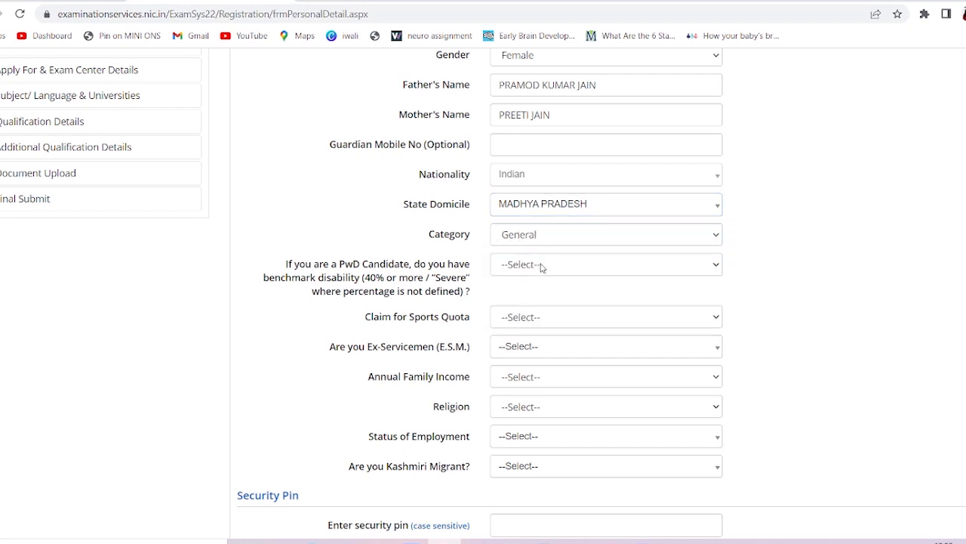
pyautogui.click(542, 268)
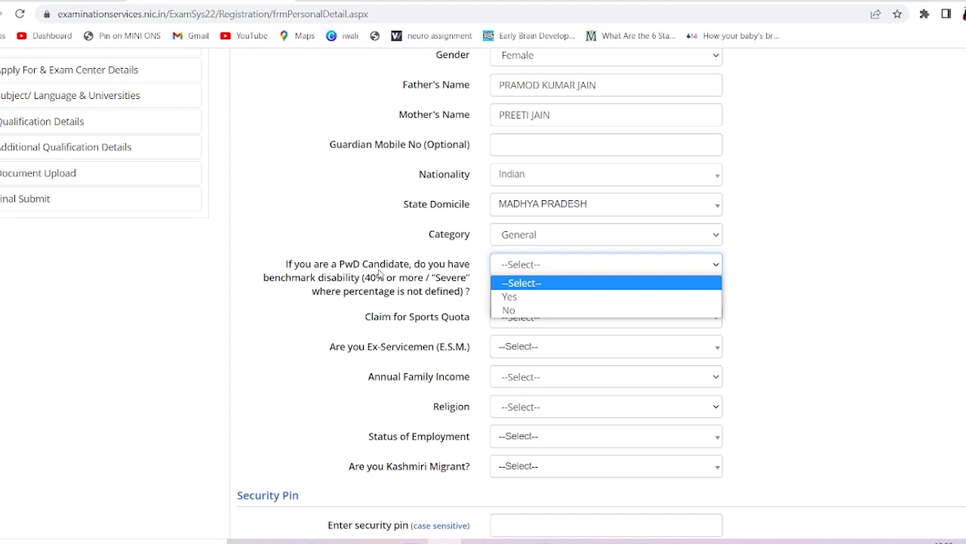
pyautogui.click(536, 313)
pyautogui.click(534, 317)
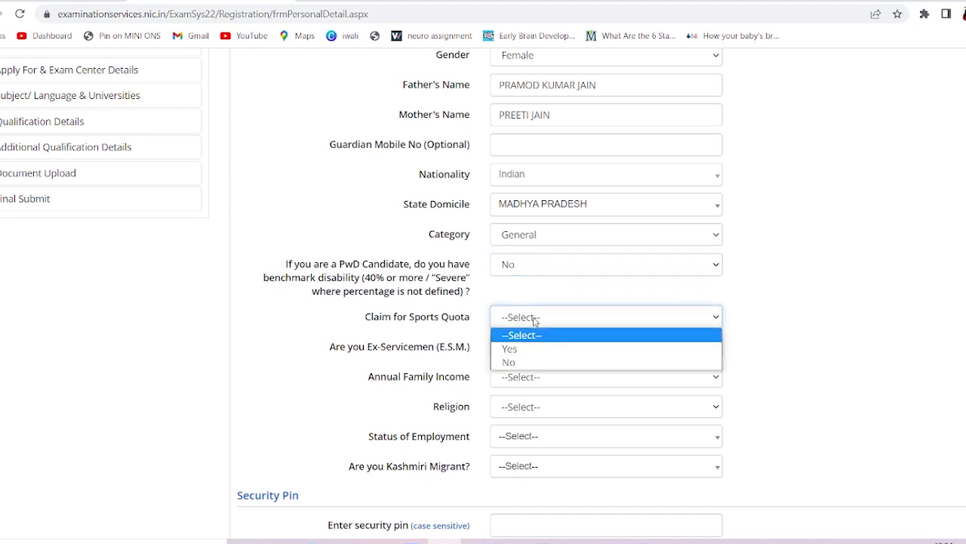
pyautogui.click(529, 350)
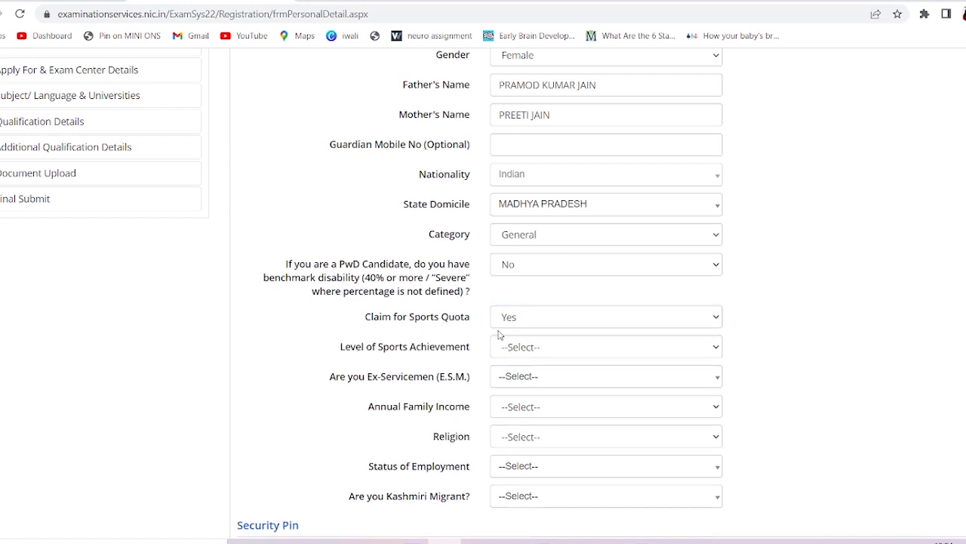
pyautogui.scroll(-1, 498, 334)
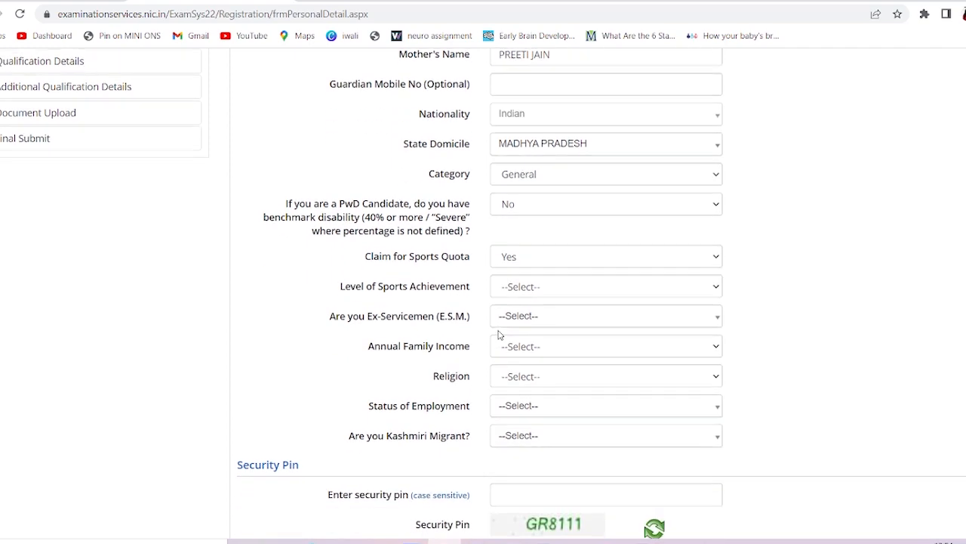
pyautogui.click(534, 285)
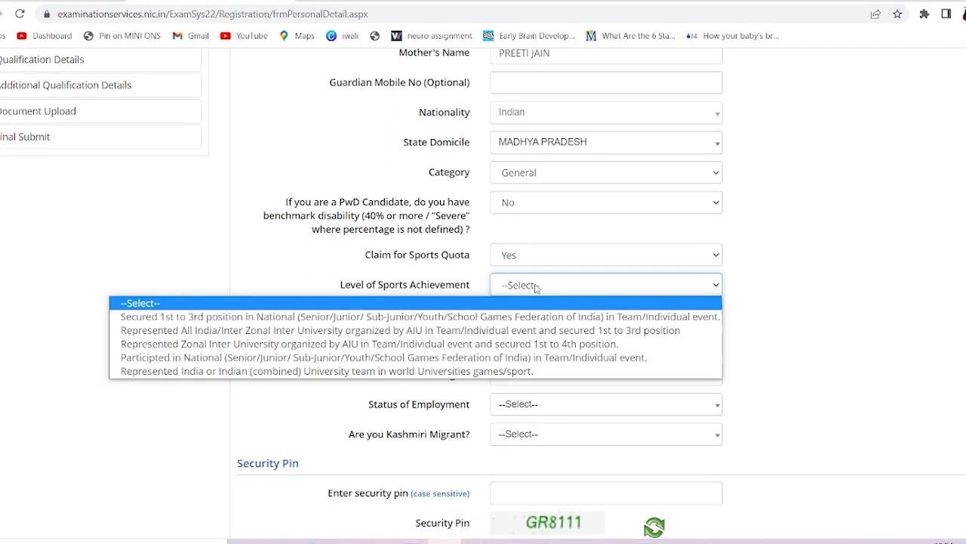
pyautogui.click(536, 286)
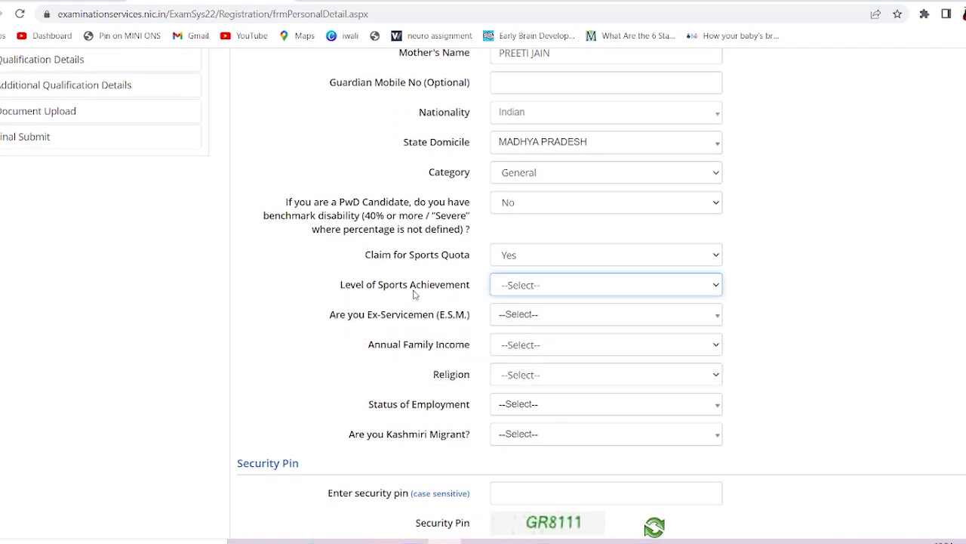
pyautogui.click(526, 292)
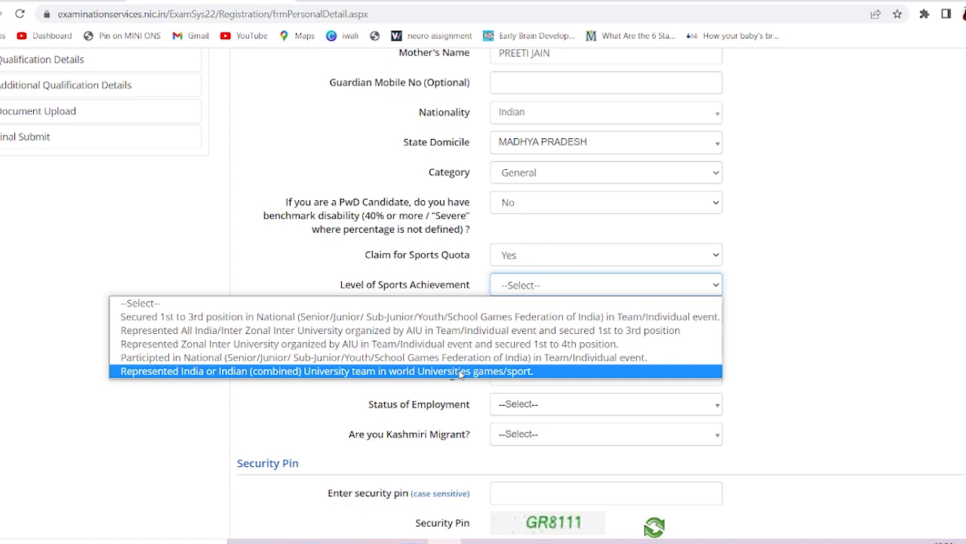
pyautogui.click(319, 333)
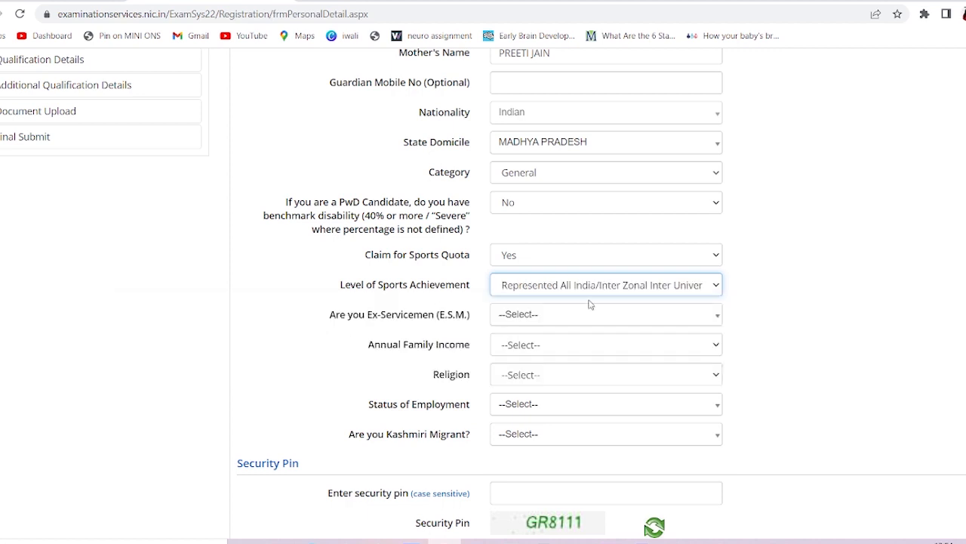
pyautogui.click(571, 320)
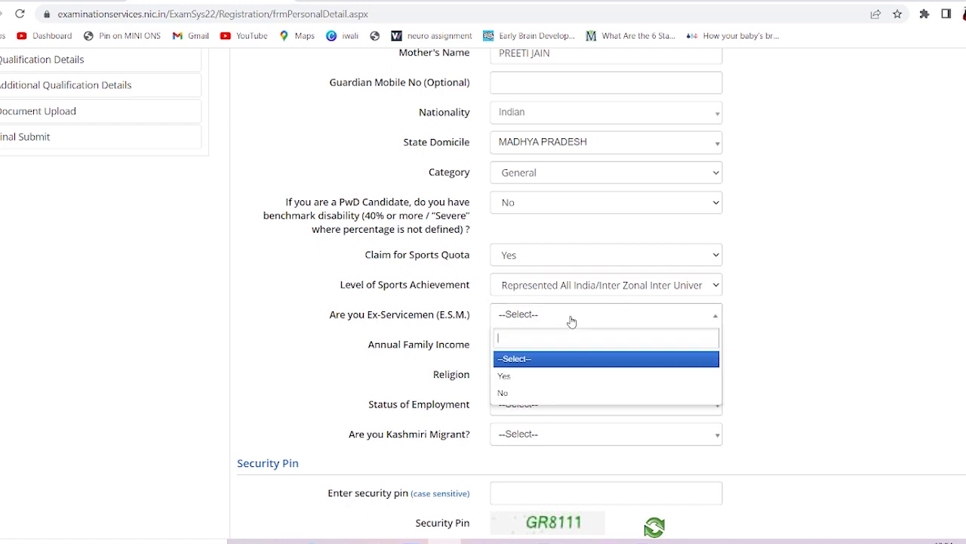
pyautogui.click(537, 393)
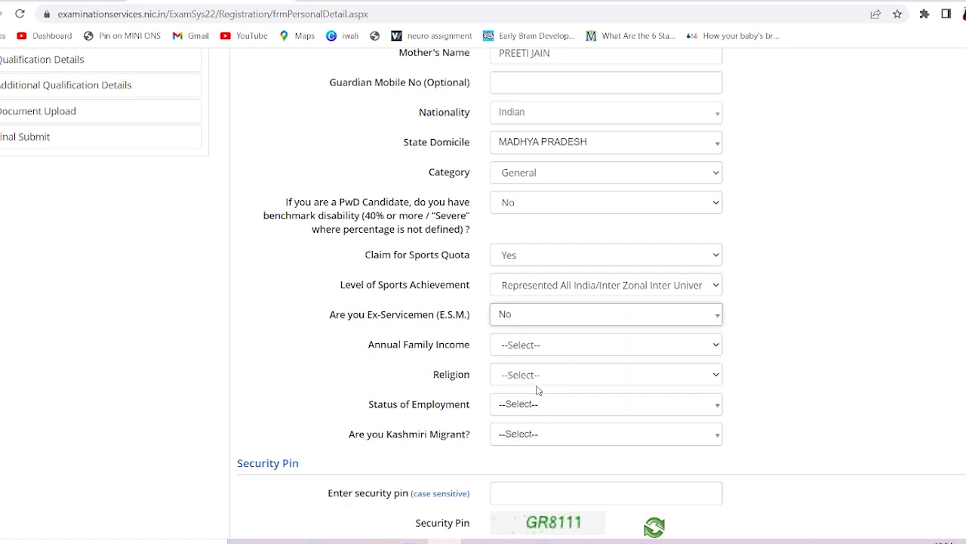
pyautogui.click(533, 347)
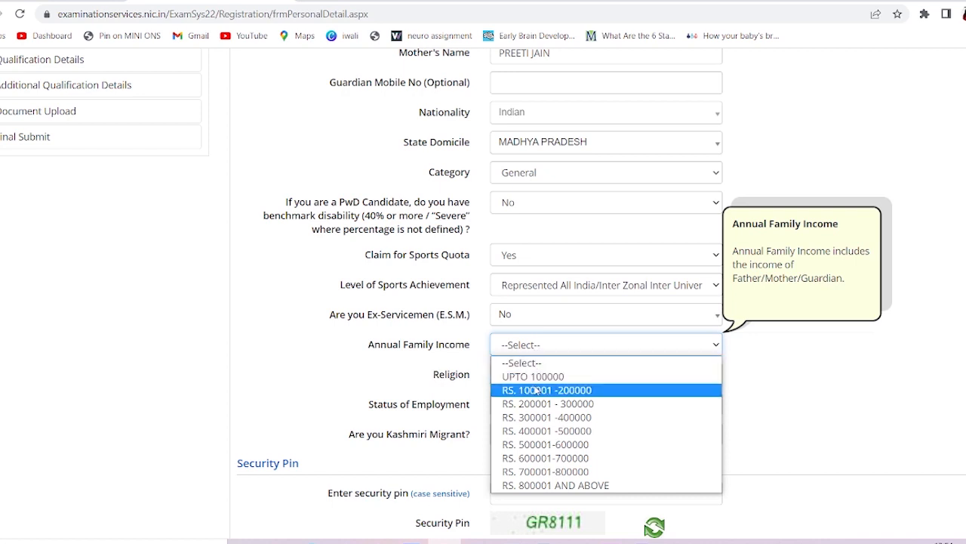
pyautogui.click(535, 391)
# Set Religion to Jain, employment status to Employed, and Kashmiri Migrant to No
pyautogui.scroll(-1, 534, 348)
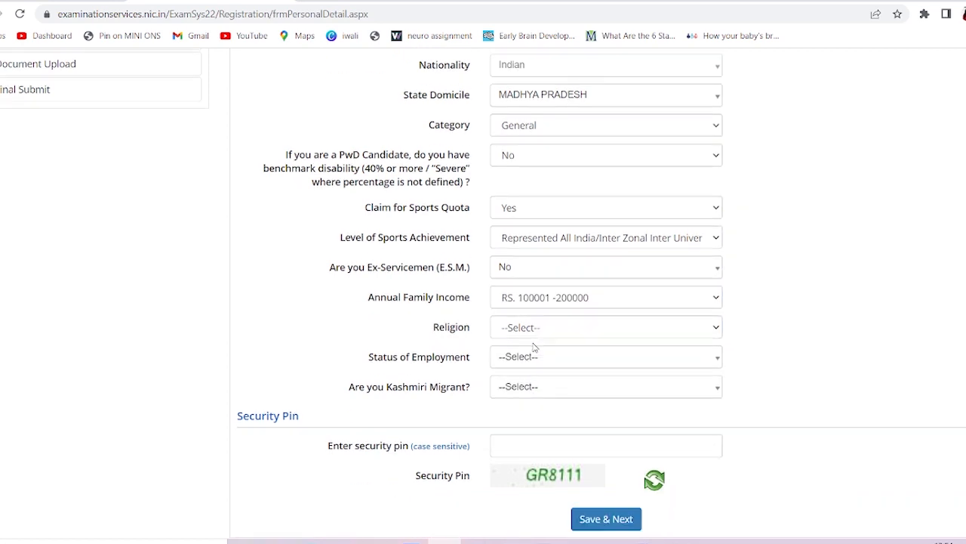
pyautogui.click(532, 329)
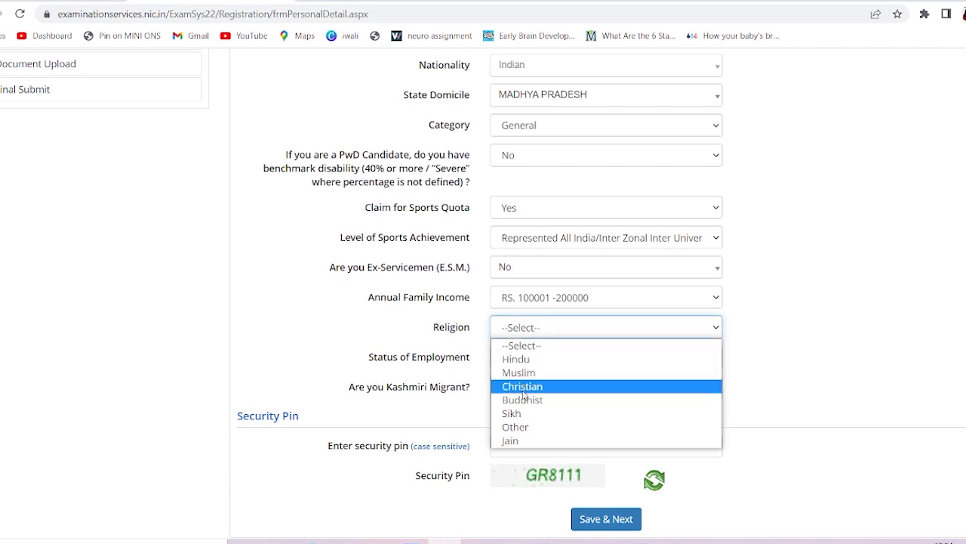
pyautogui.click(517, 442)
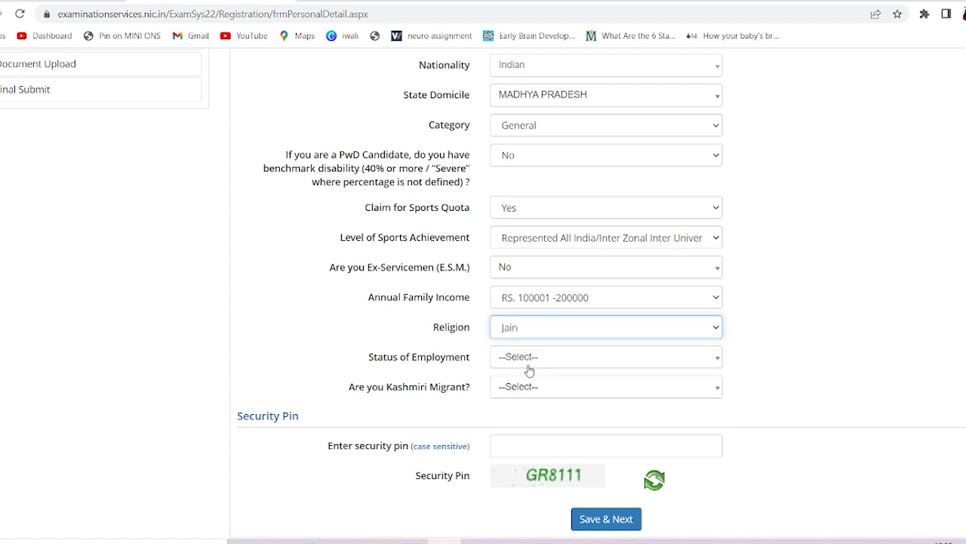
pyautogui.click(531, 360)
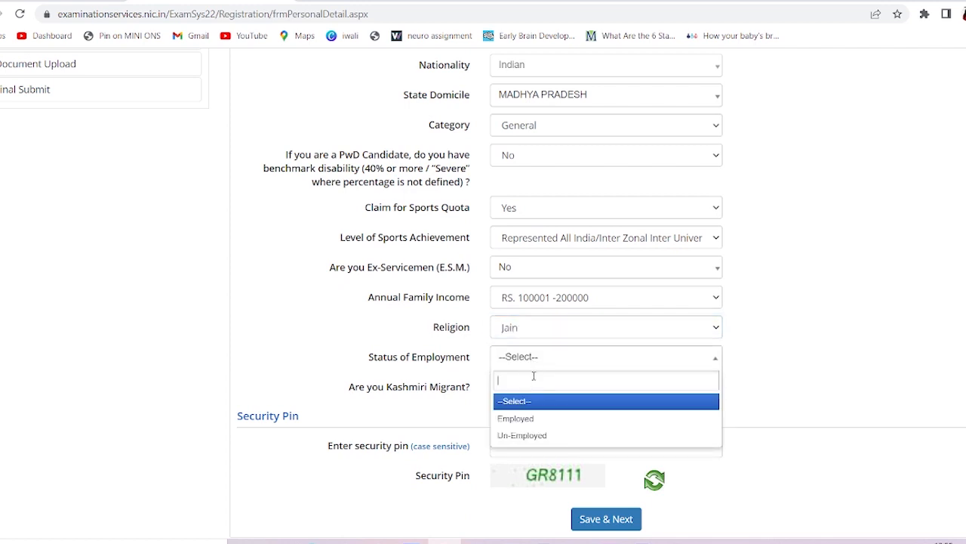
pyautogui.click(536, 423)
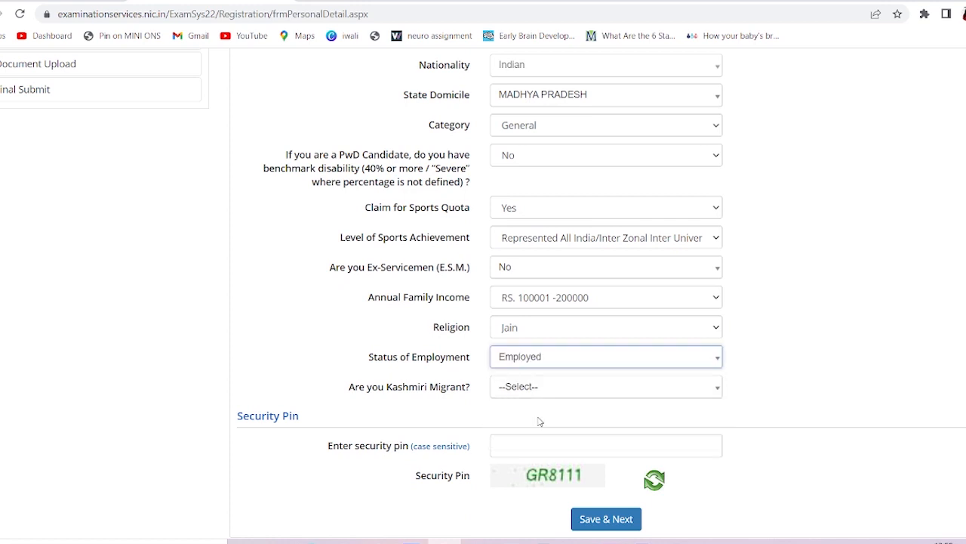
pyautogui.scroll(-1, 539, 421)
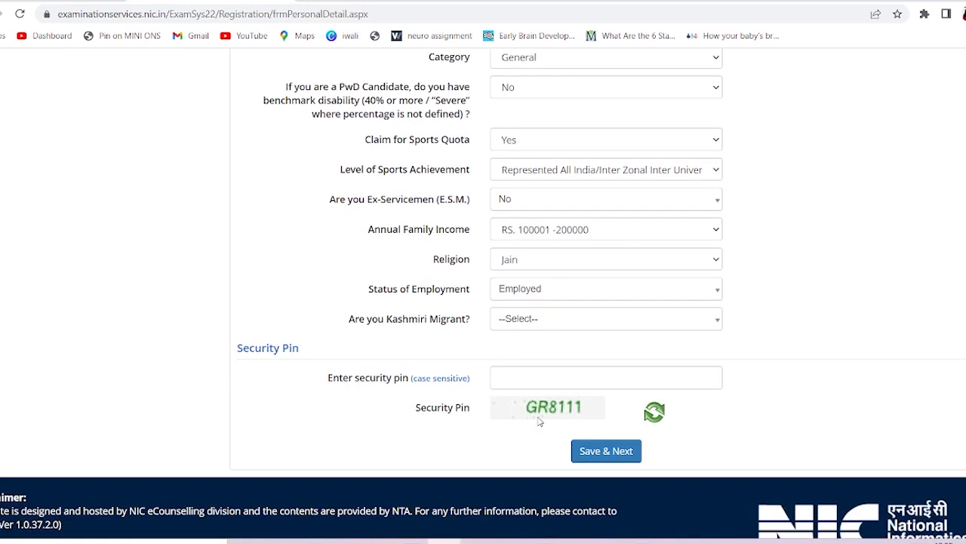
pyautogui.click(517, 326)
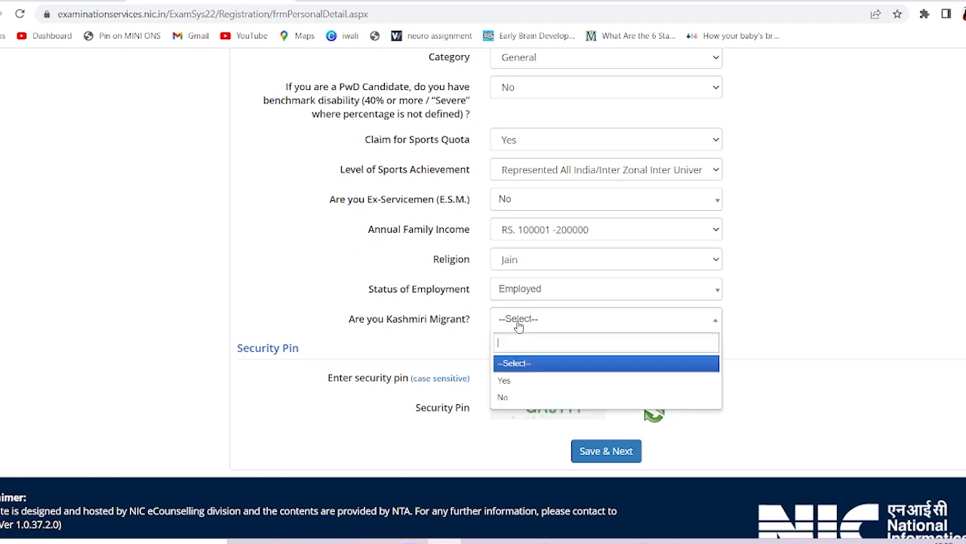
pyautogui.click(513, 397)
pyautogui.scroll(-1, 514, 400)
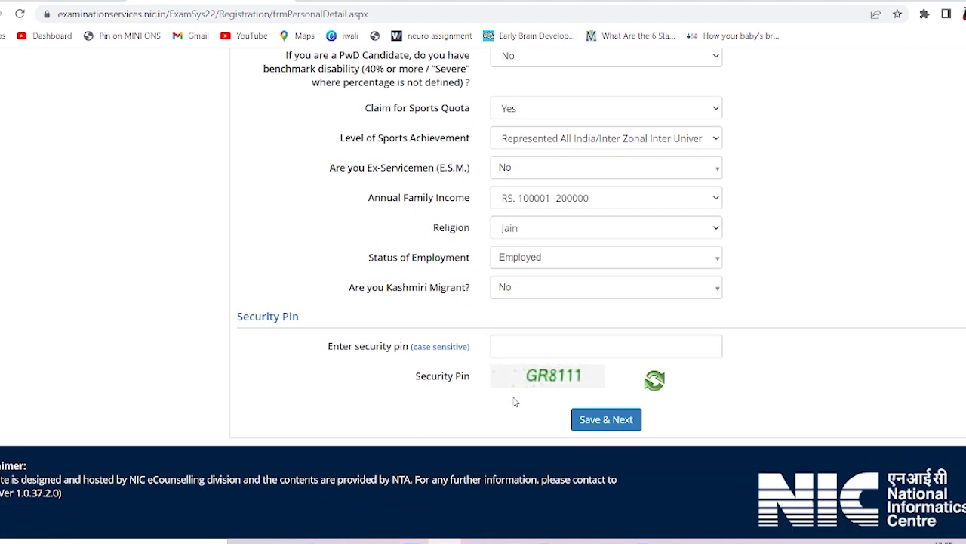
# Enter the security pin, then save the personal details and confirm with Yes
pyautogui.click(524, 349)
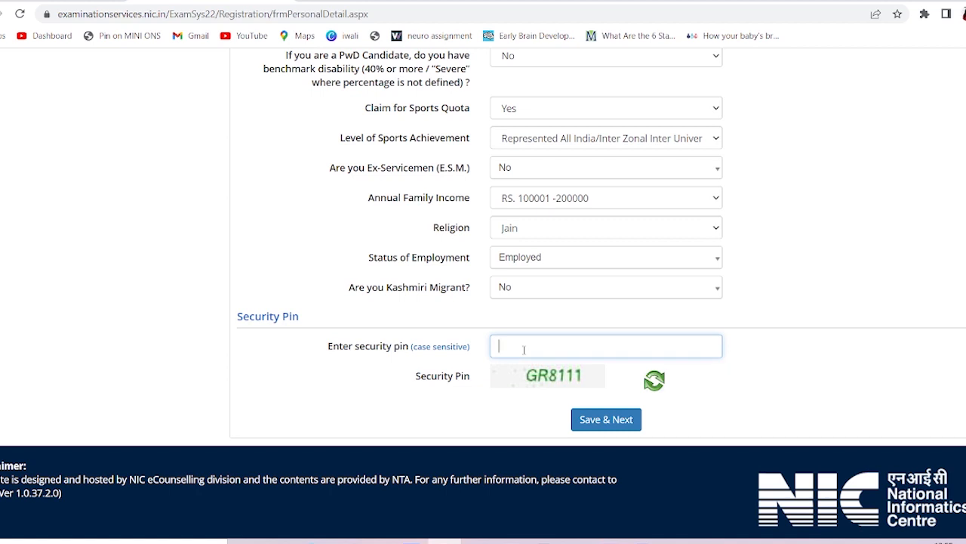
pyautogui.write('GR8111')
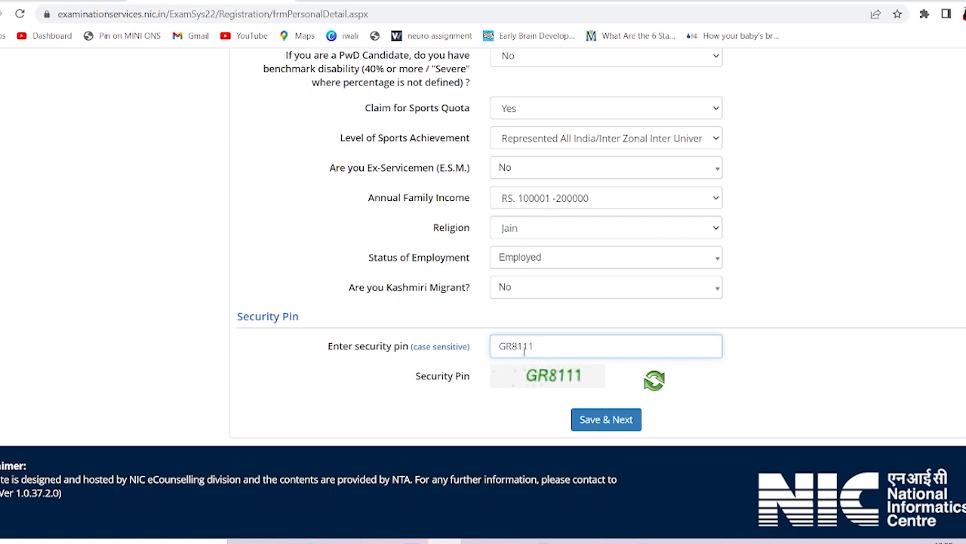
pyautogui.click(604, 421)
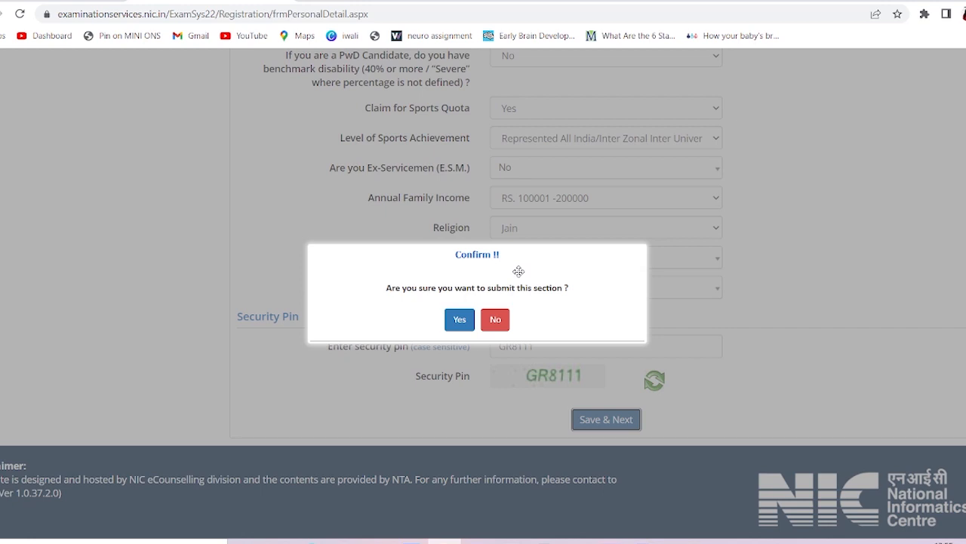
pyautogui.moveTo(519, 271); pyautogui.dragTo(408, 275)
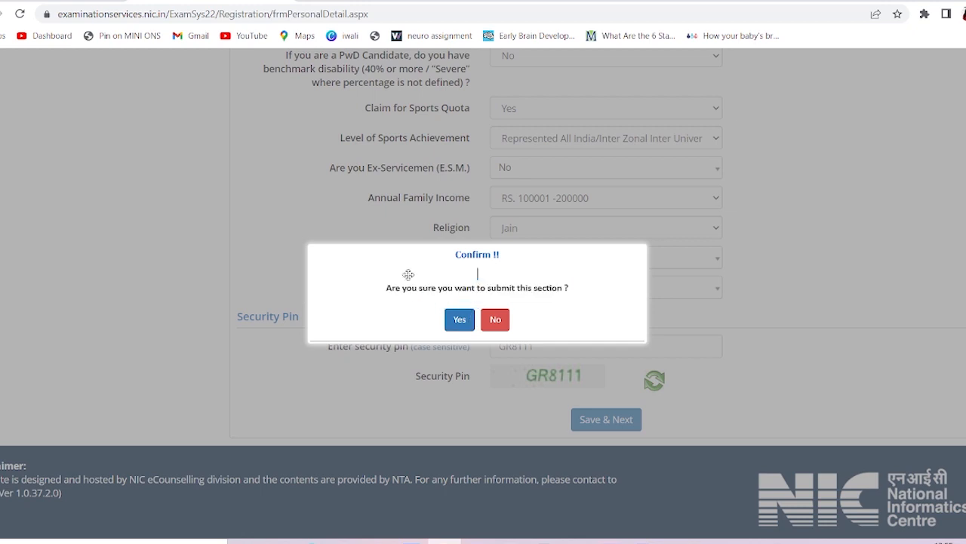
pyautogui.click(459, 319)
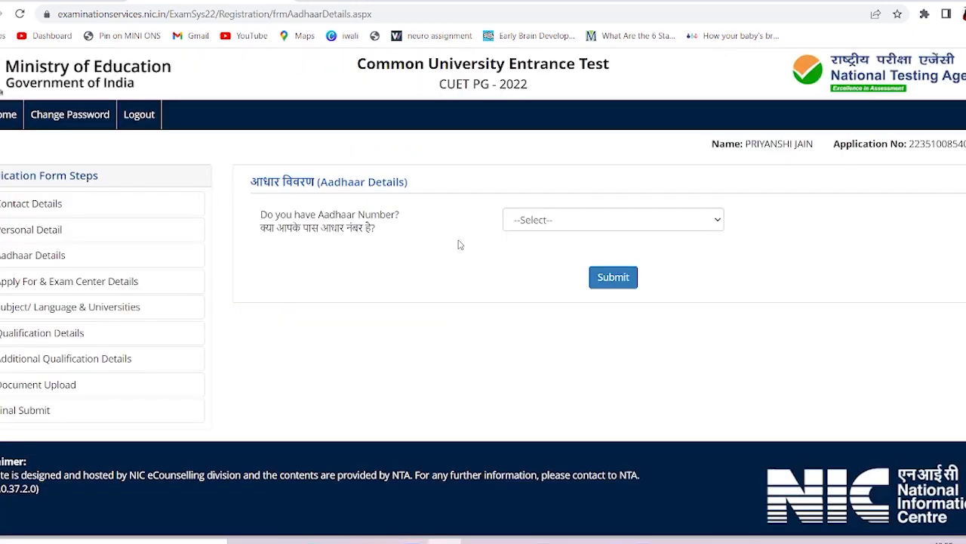
# Answer Yes to 'Do you have Aadhaar Number?', submit, and confirm with OK
pyautogui.click(564, 221)
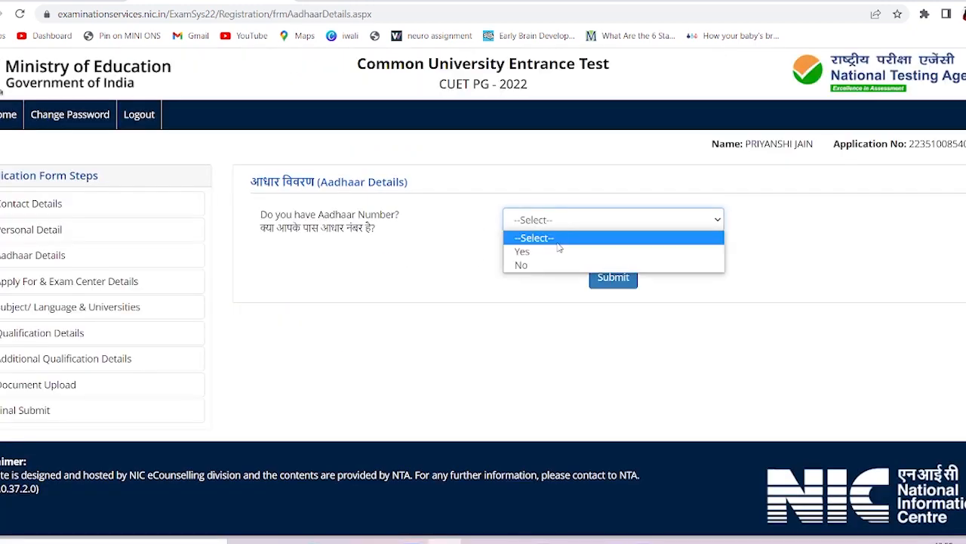
pyautogui.click(548, 264)
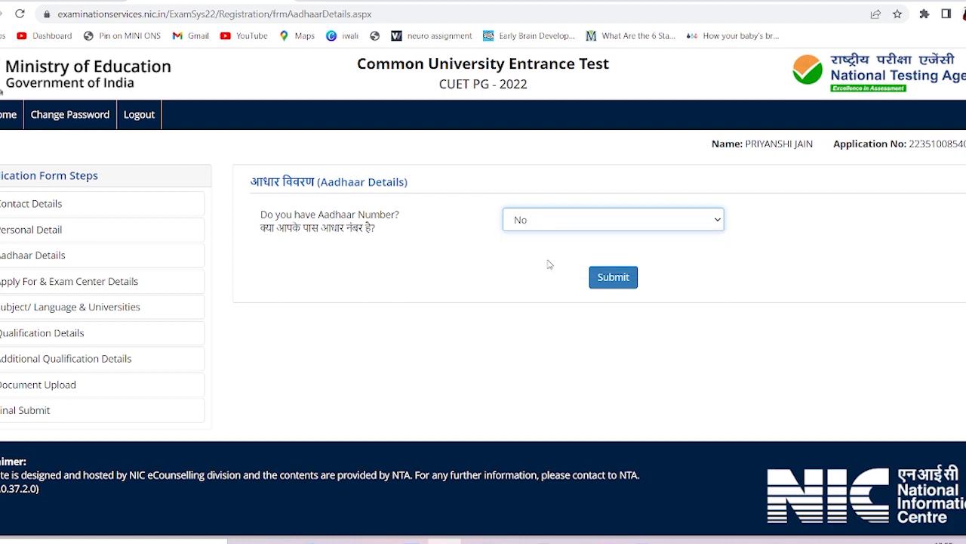
pyautogui.click(547, 225)
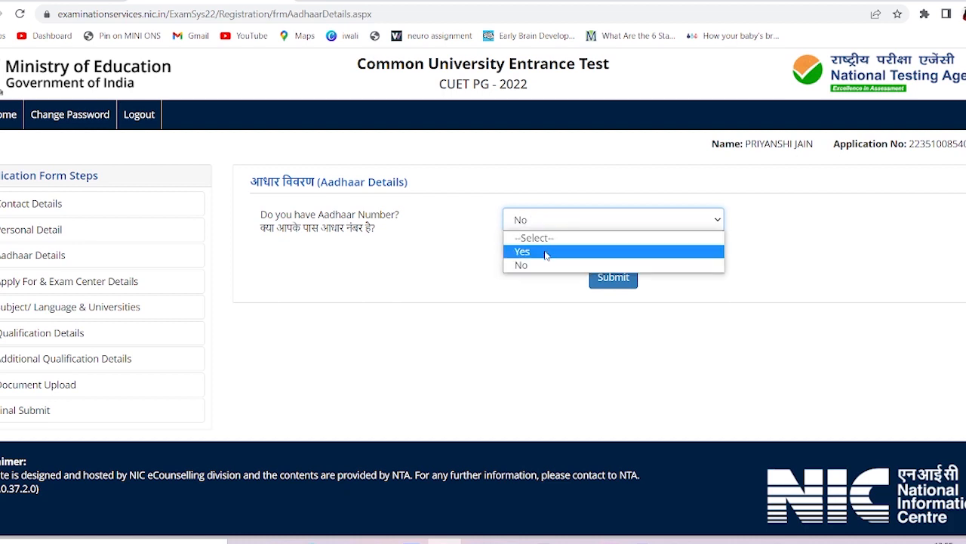
pyautogui.click(547, 250)
pyautogui.click(602, 280)
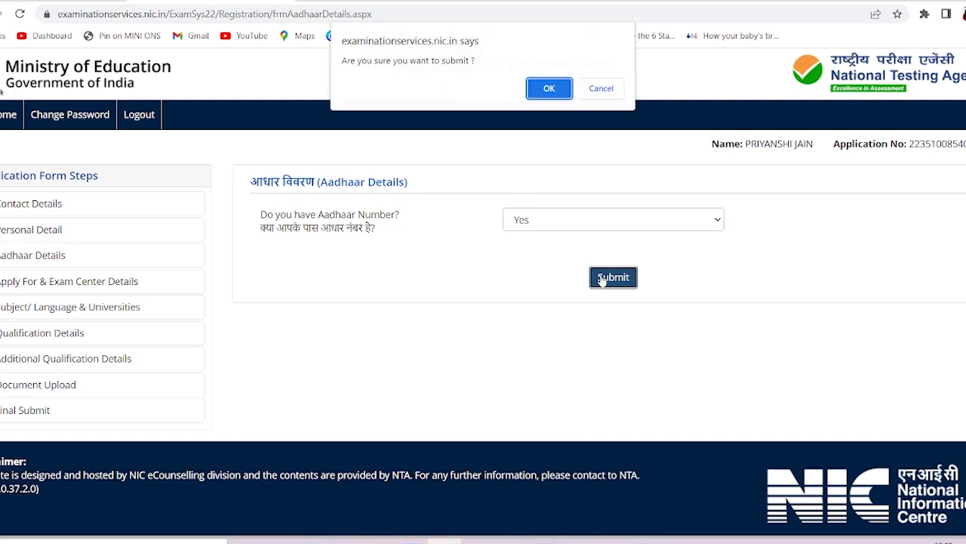
pyautogui.click(549, 90)
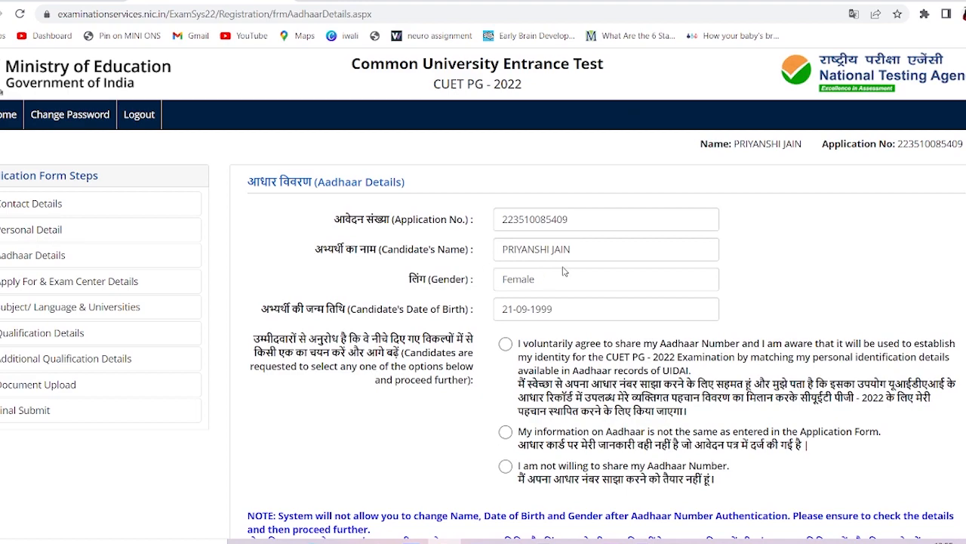
pyautogui.scroll(-2, 563, 272)
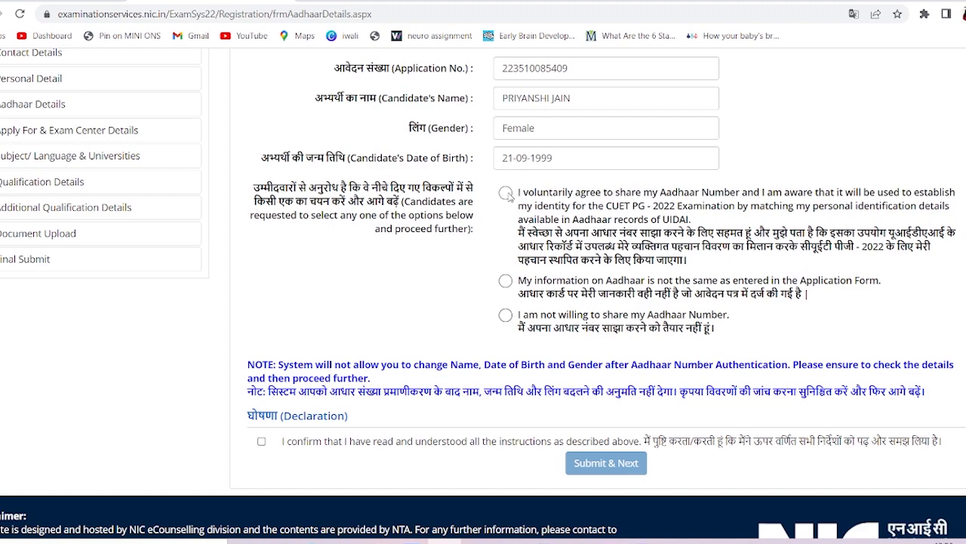
# Agree to share Aadhaar, enter the Aadhaar number, and submit the Aadhaar details
pyautogui.click(506, 193)
pyautogui.scroll(-3, 523, 326)
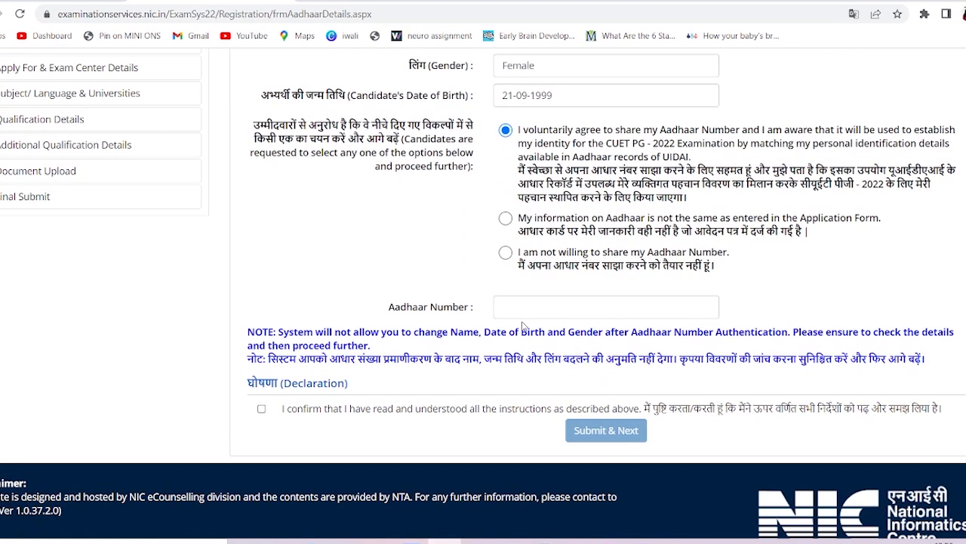
pyautogui.click(523, 305)
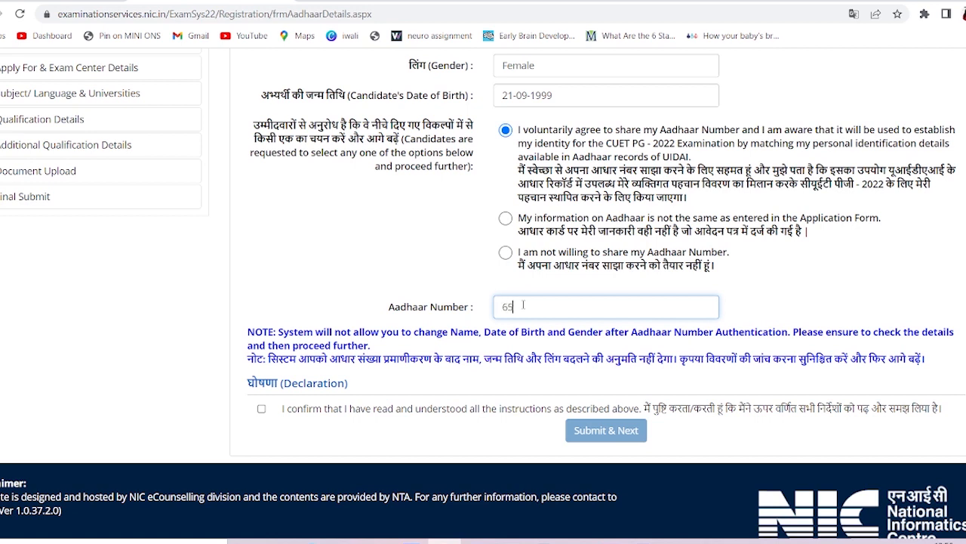
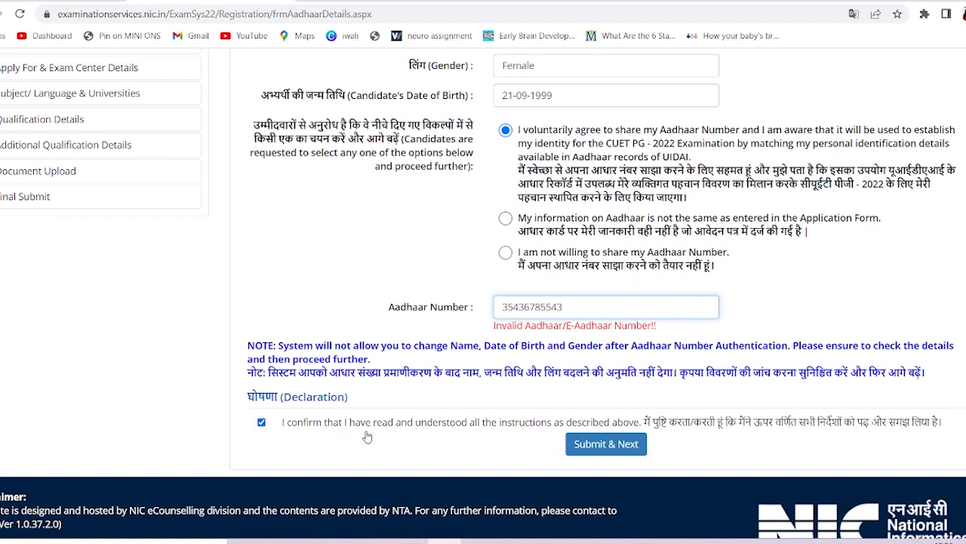
pyautogui.scroll(-1, 367, 436)
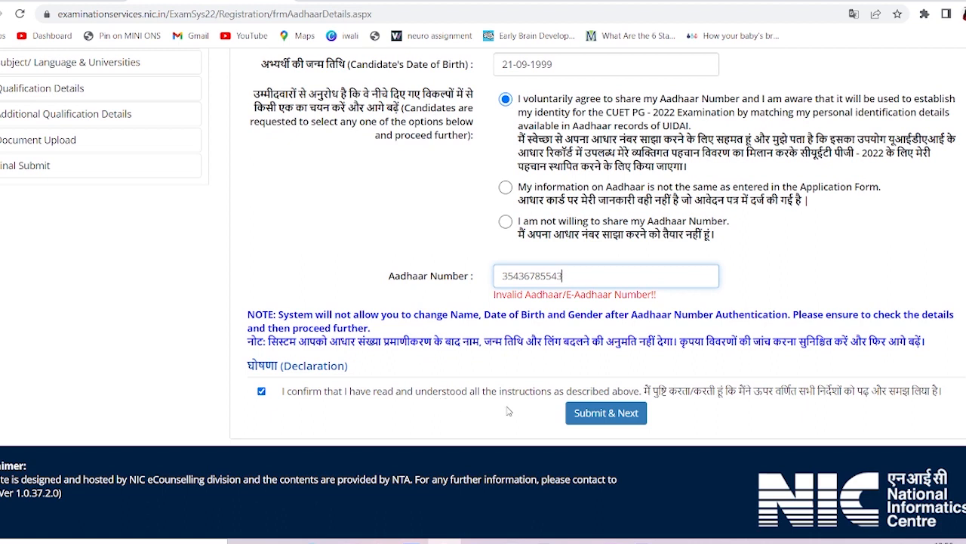
pyautogui.click(628, 415)
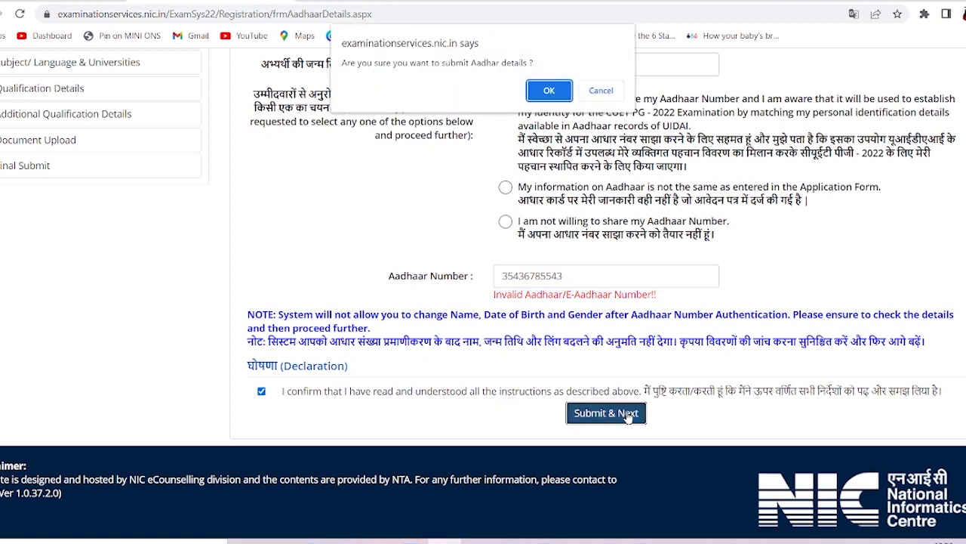
pyautogui.click(550, 91)
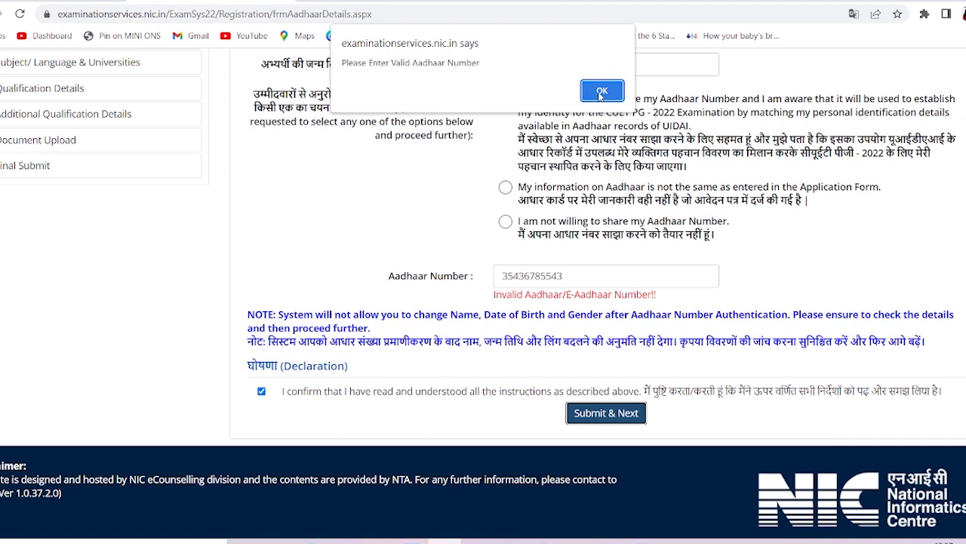
# Clear the rejected Aadhaar number and resubmit the corrected Aadhaar details
pyautogui.click(601, 91)
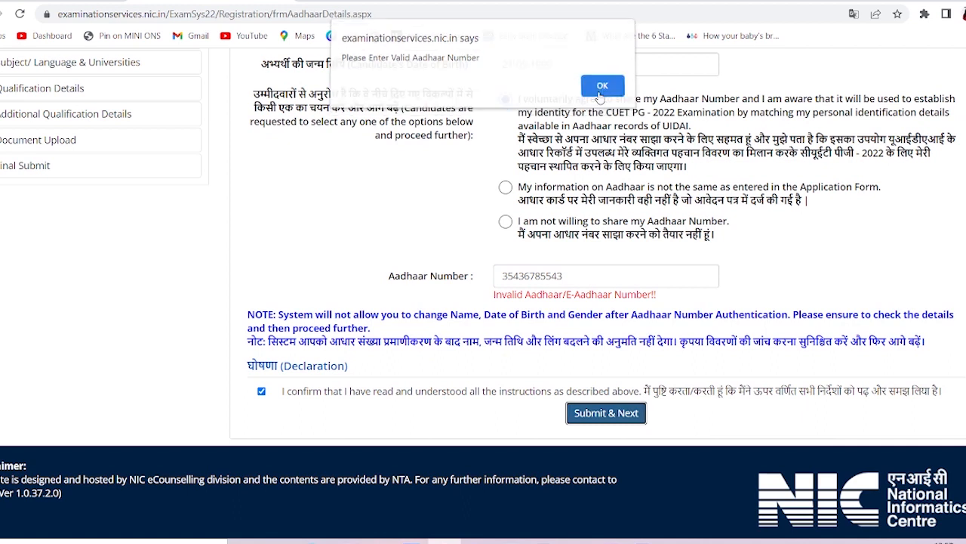
pyautogui.click(574, 276)
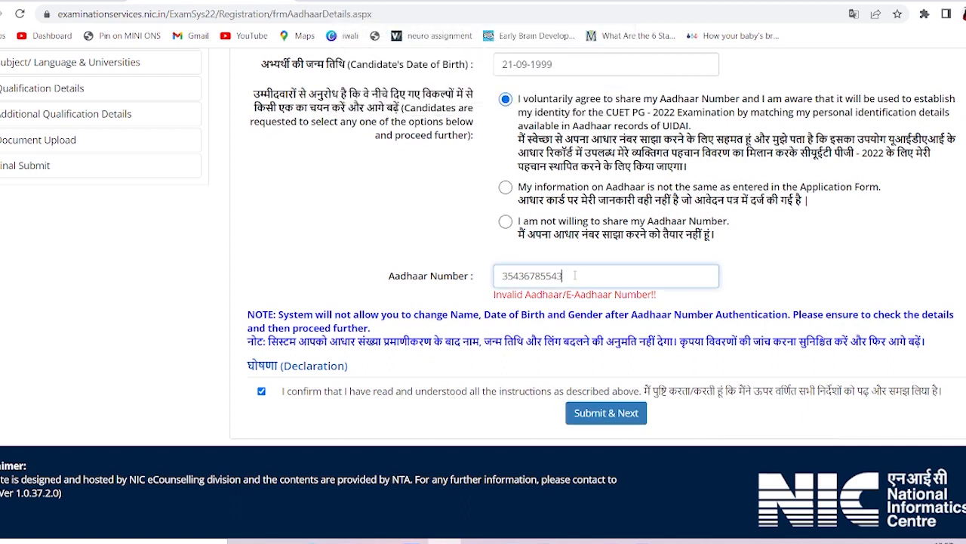
pyautogui.moveTo(574, 275); pyautogui.dragTo(502, 277)
pyautogui.press('BackSpace')
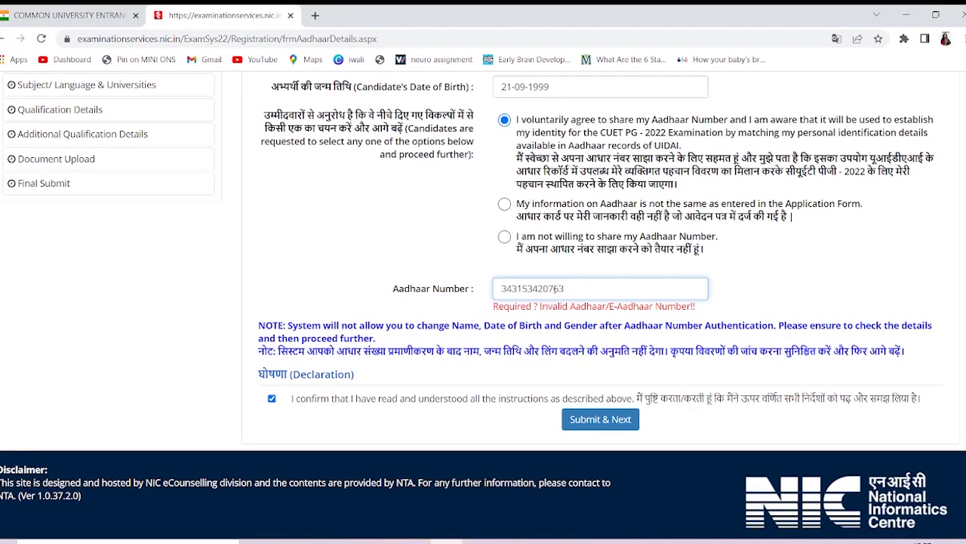
pyautogui.click(602, 424)
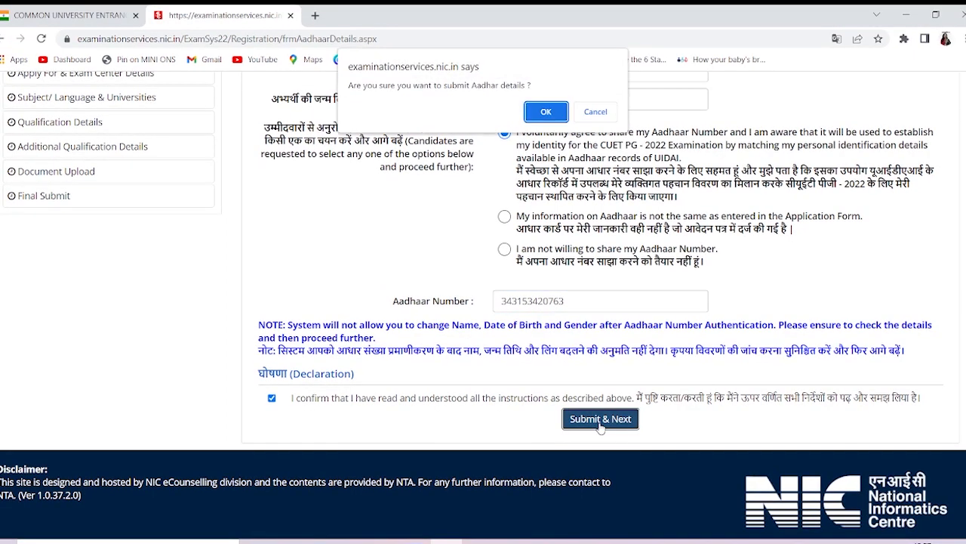
pyautogui.click(549, 113)
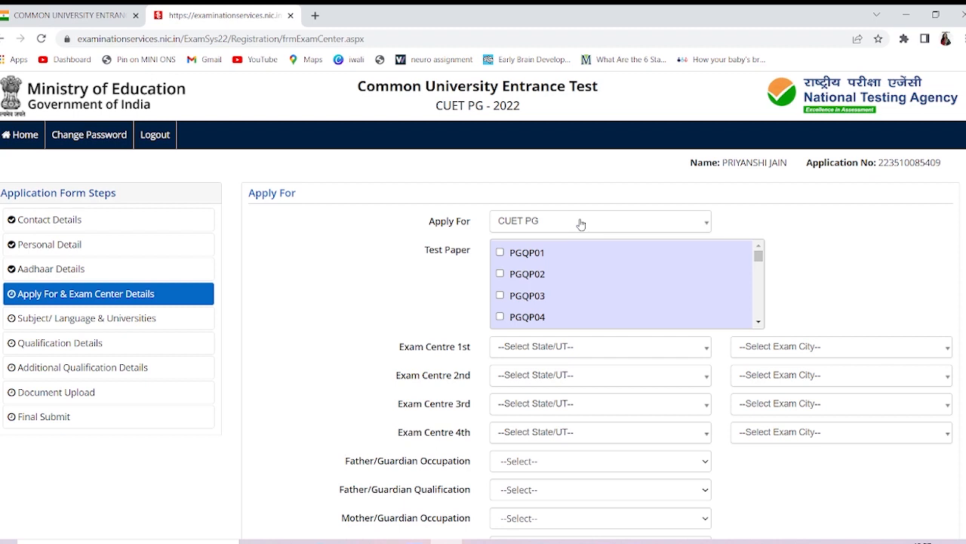
# Scroll through the Test Paper code list, then switch to the cuet.nta.nic.in tab
pyautogui.scroll(-3, 656, 292)
pyautogui.scroll(-20, 656, 293)
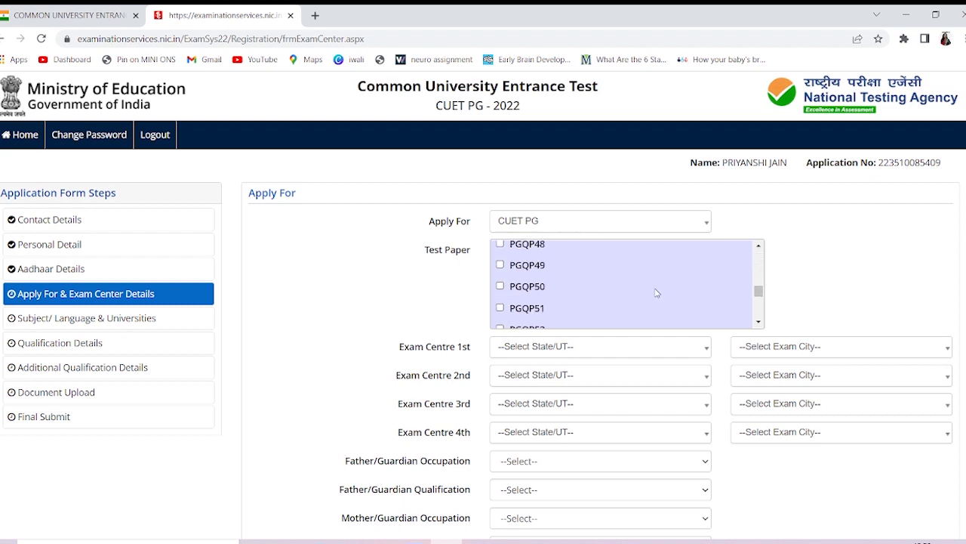
pyautogui.scroll(20, 656, 293)
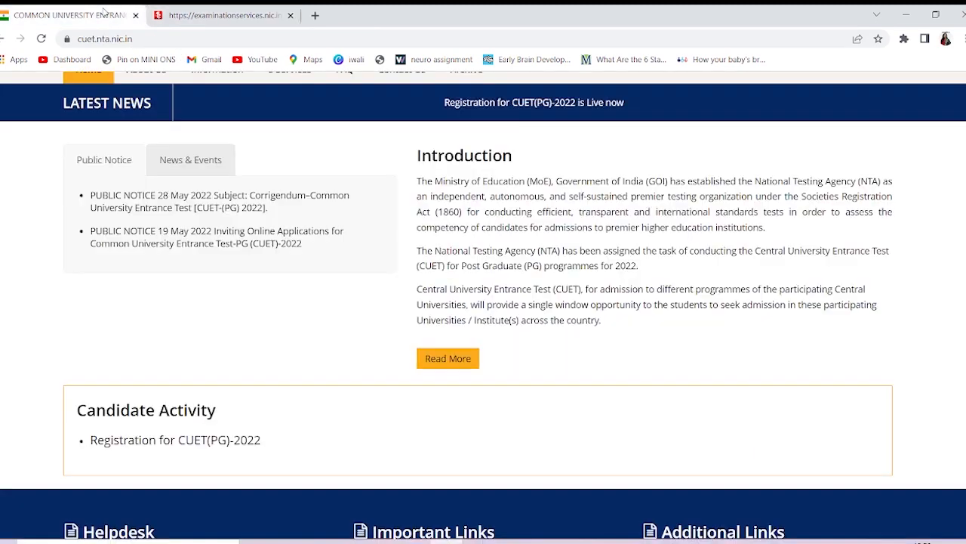
pyautogui.click(104, 14)
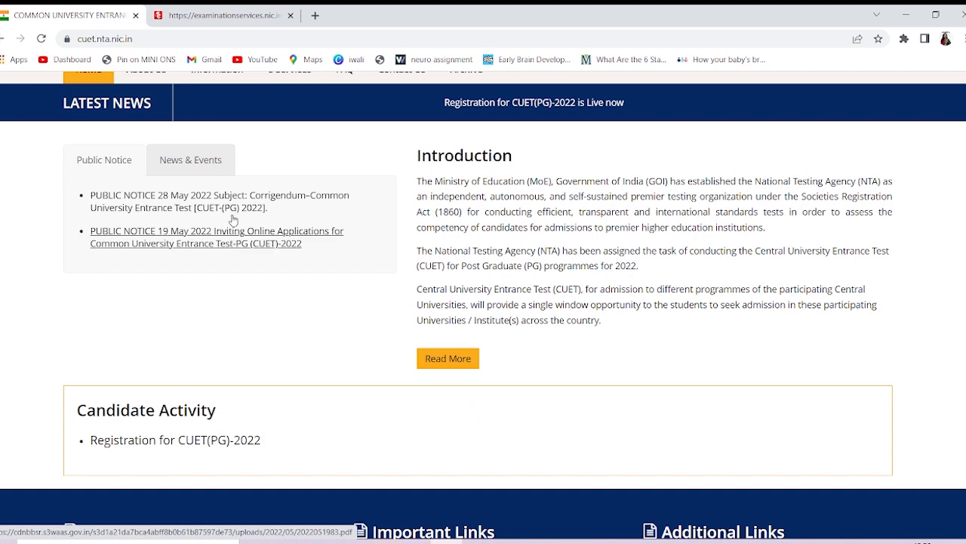
# Open Information > Information Bulletin and the CUET PG Information Bulletin 2022 PDF
pyautogui.scroll(1, 285, 226)
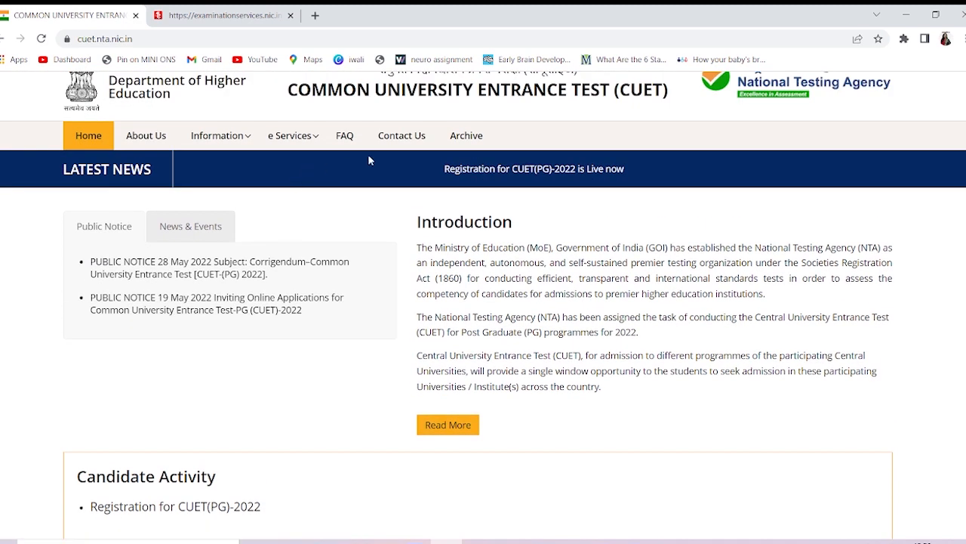
pyautogui.moveTo(197, 136)
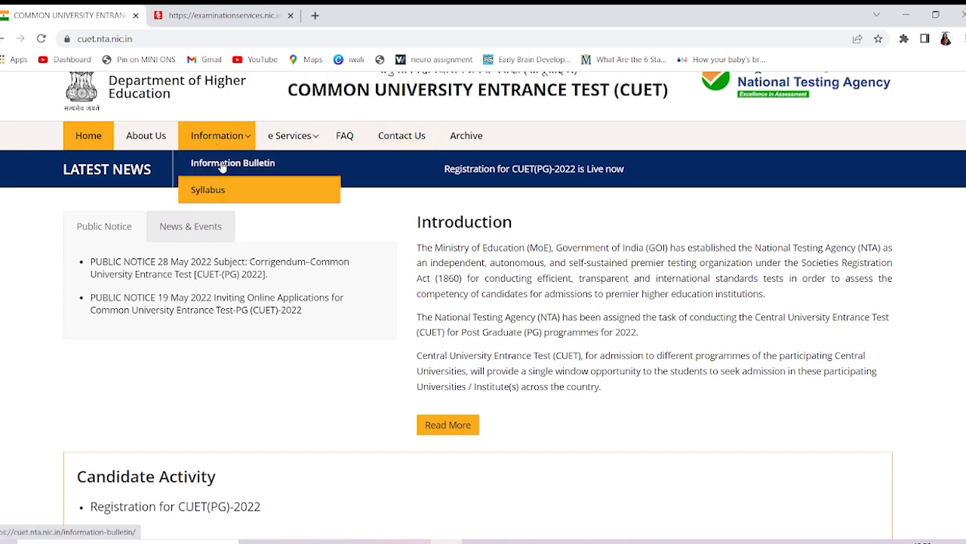
pyautogui.click(222, 167)
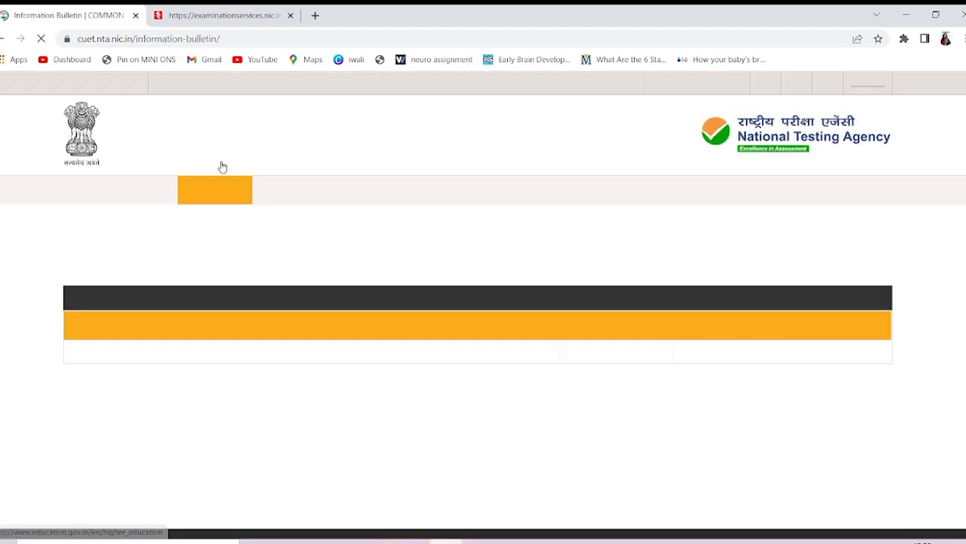
pyautogui.click(212, 11)
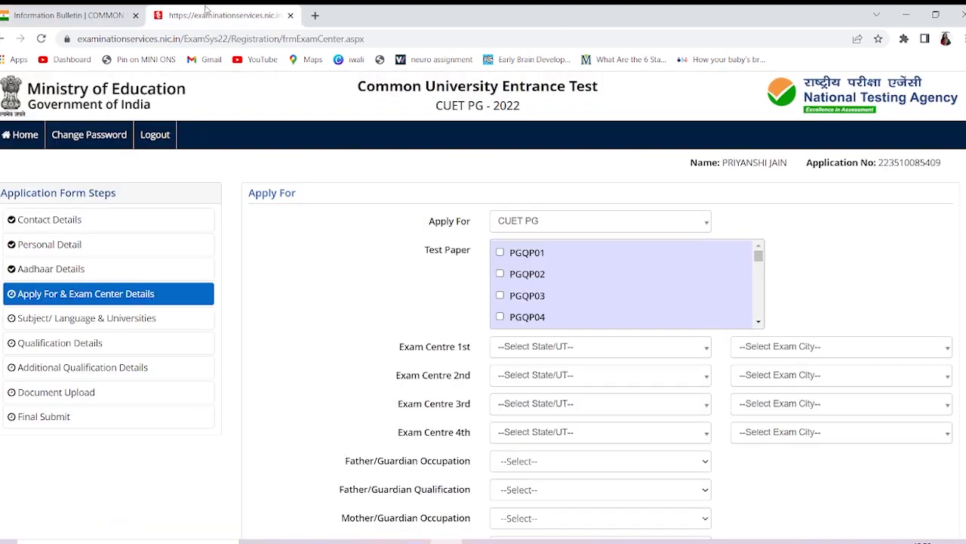
pyautogui.click(83, 9)
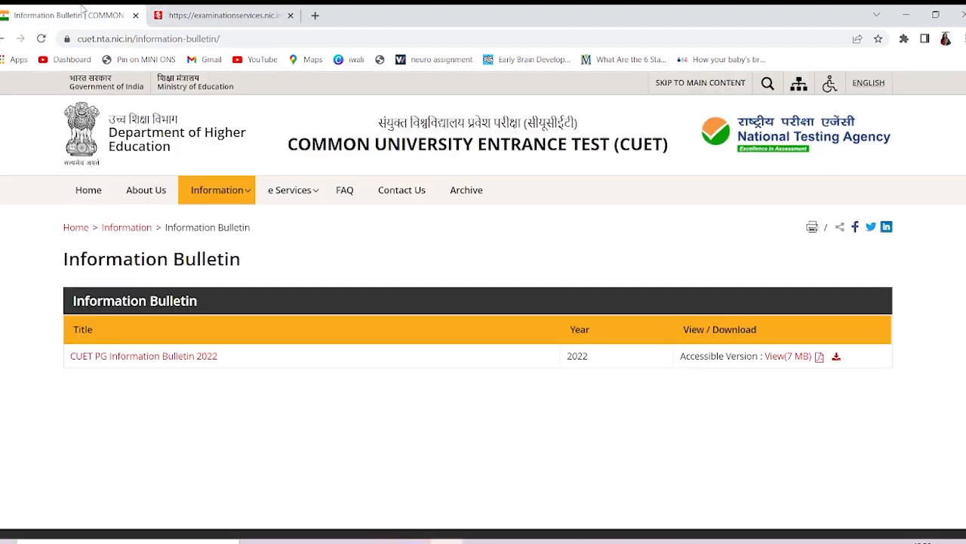
pyautogui.click(177, 356)
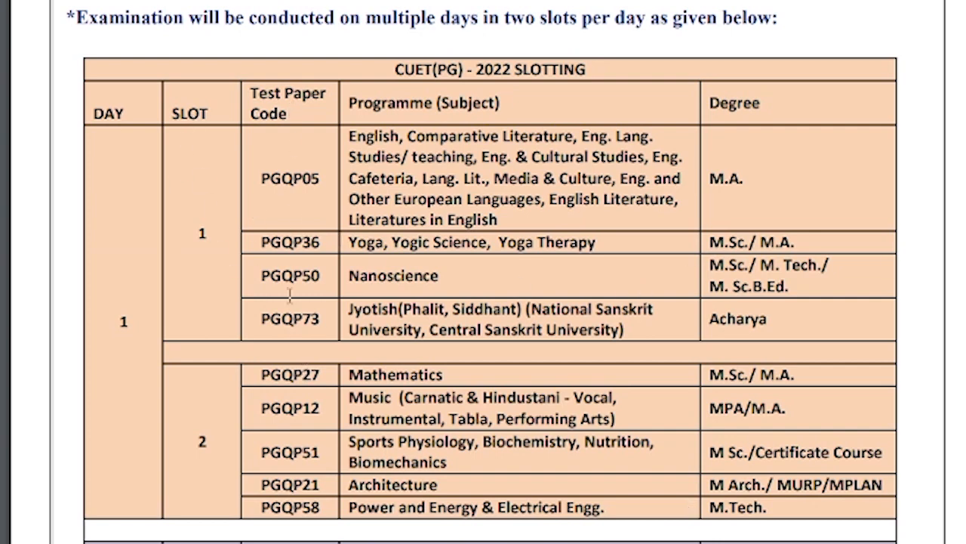
# Scroll the slotting table from Day 1 rows down to Day 2 papers PGQP22–PGQP39
pyautogui.scroll(-4, 291, 310)
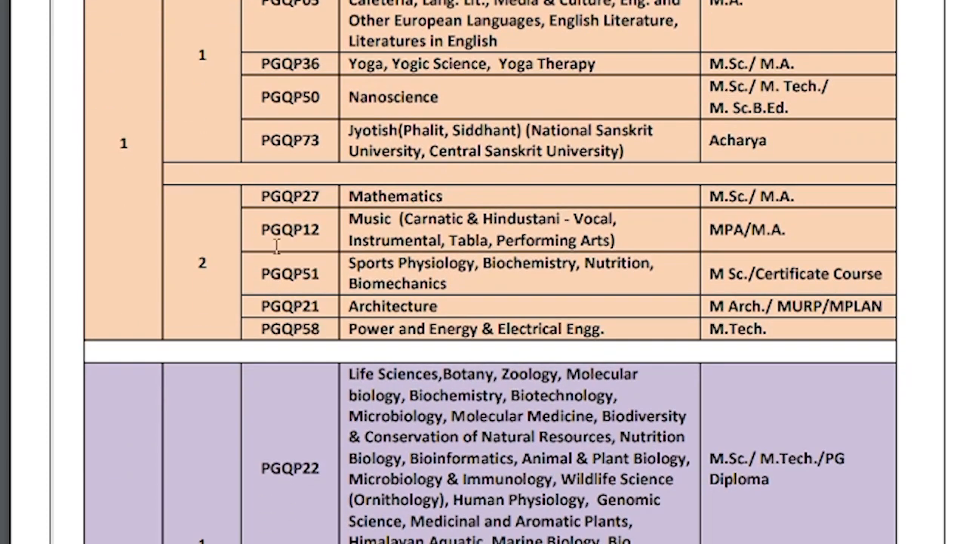
pyautogui.scroll(-2, 312, 334)
pyautogui.scroll(6, 317, 347)
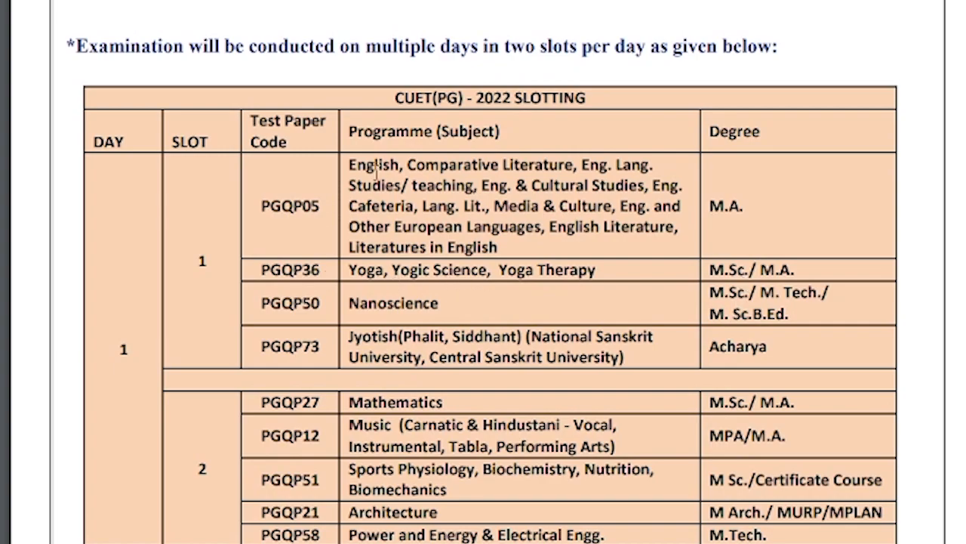
pyautogui.scroll(-10, 627, 518)
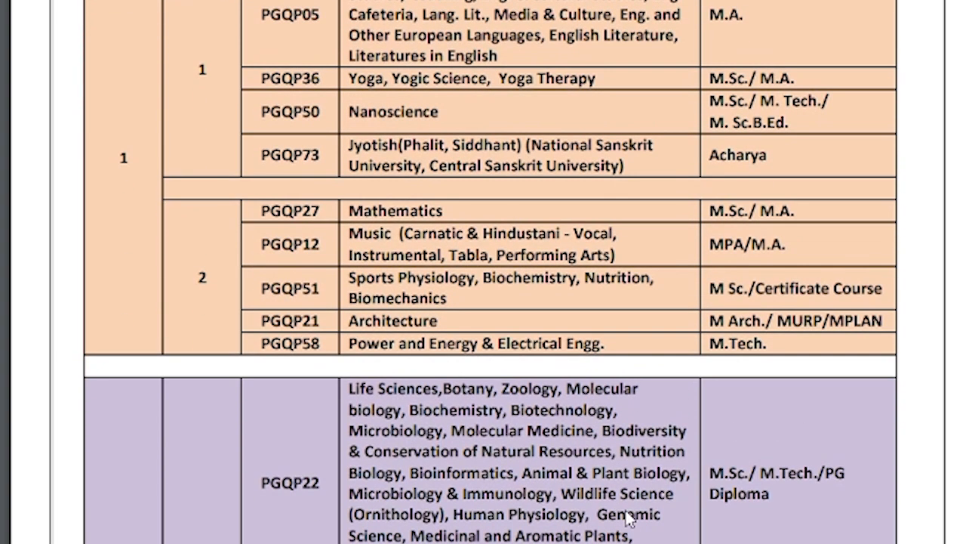
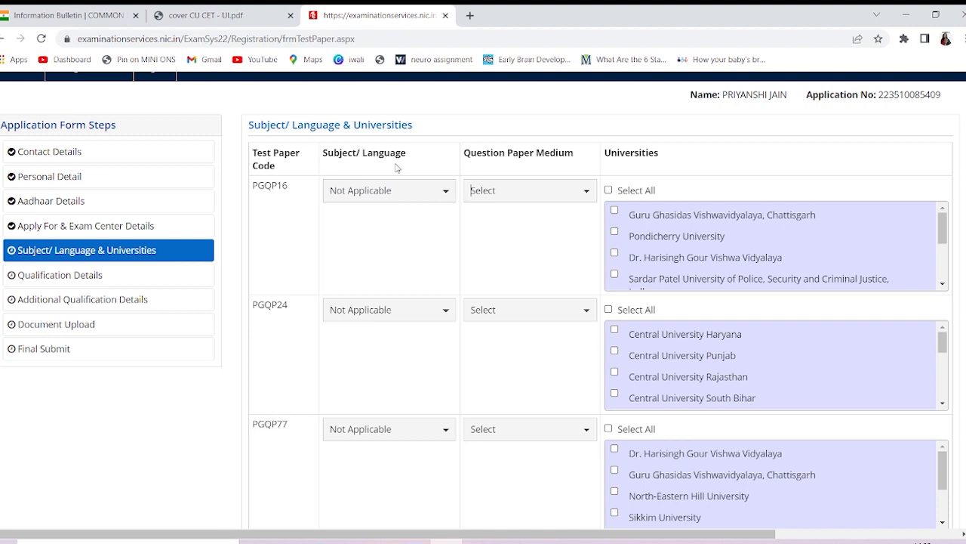
# Set PGQP16's Question Paper Medium to English (for Section A only)
pyautogui.click(408, 194)
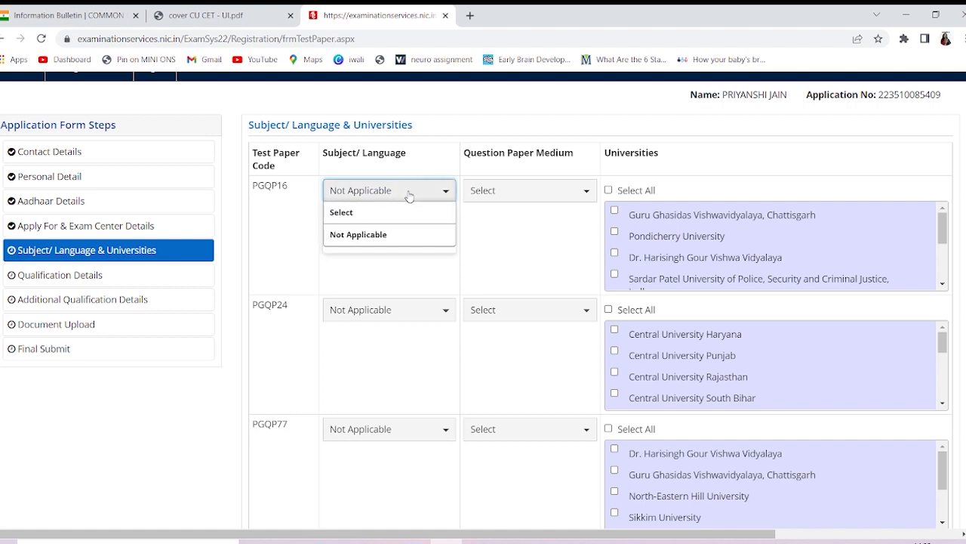
pyautogui.click(492, 193)
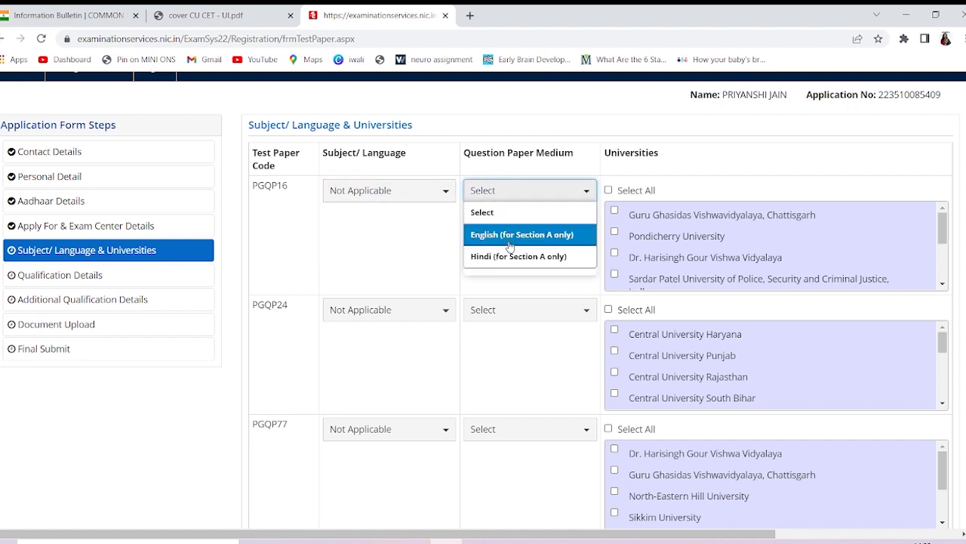
pyautogui.scroll(-1, 510, 246)
pyautogui.click(517, 160)
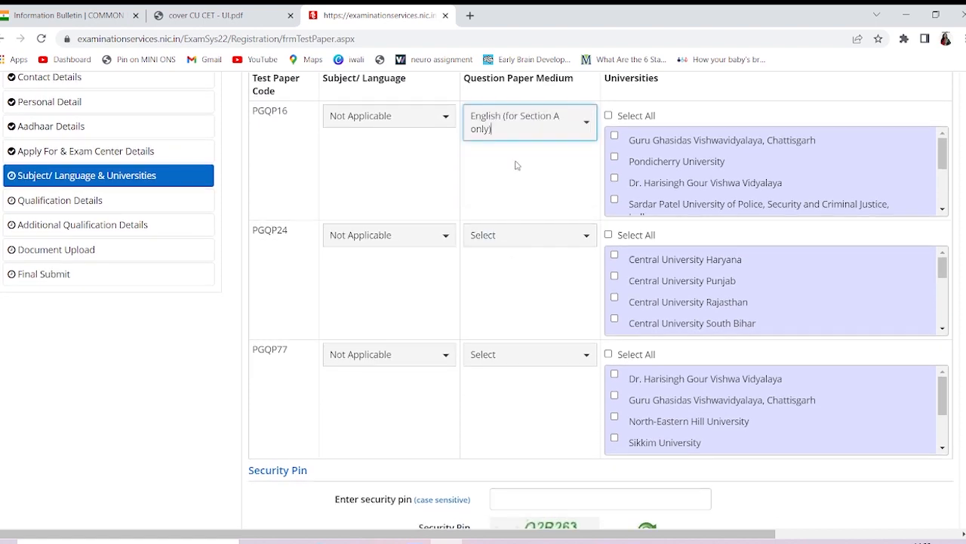
pyautogui.scroll(1, 517, 165)
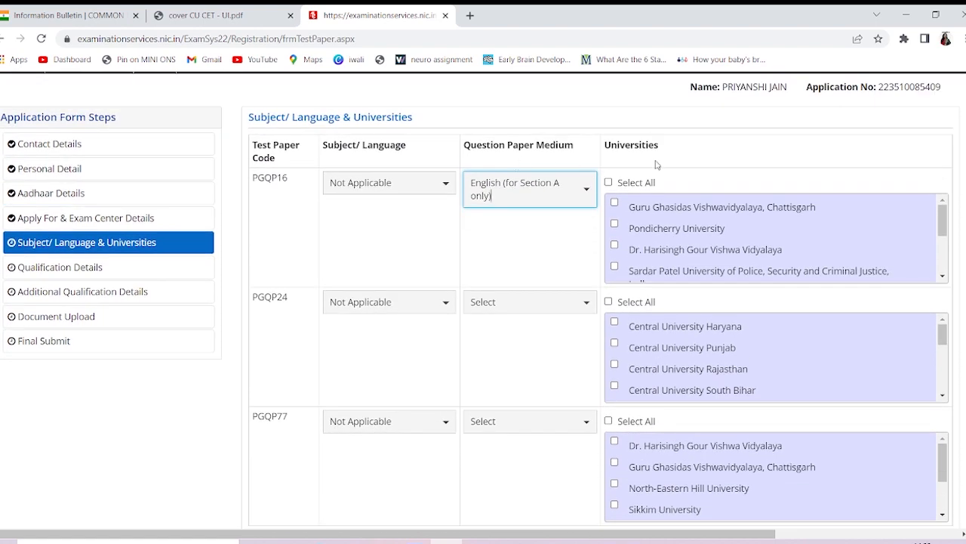
# Tick Select All so every university listed for PGQP16 is chosen, then review the list
pyautogui.click(609, 183)
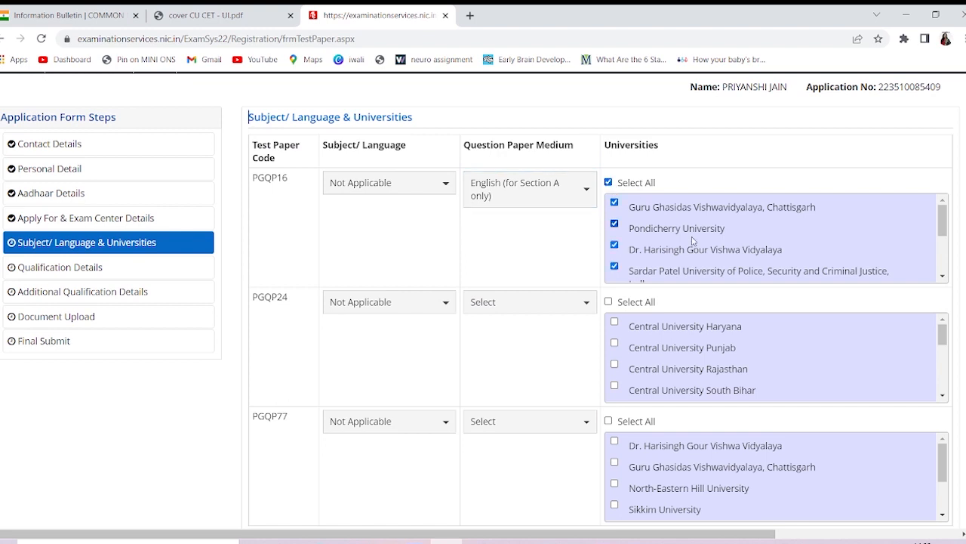
pyautogui.scroll(-3, 693, 242)
pyautogui.scroll(-2, 693, 242)
pyautogui.scroll(5, 693, 241)
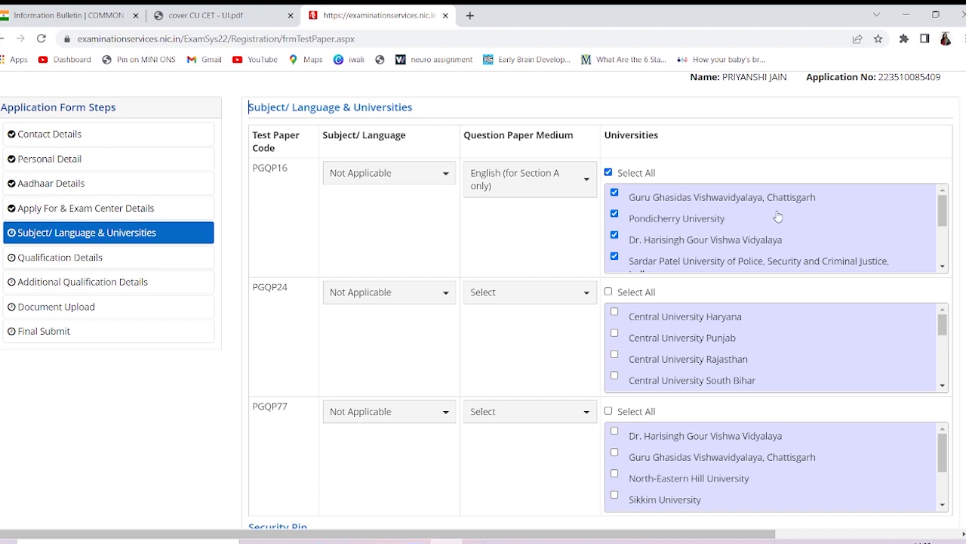
pyautogui.scroll(-1, 686, 234)
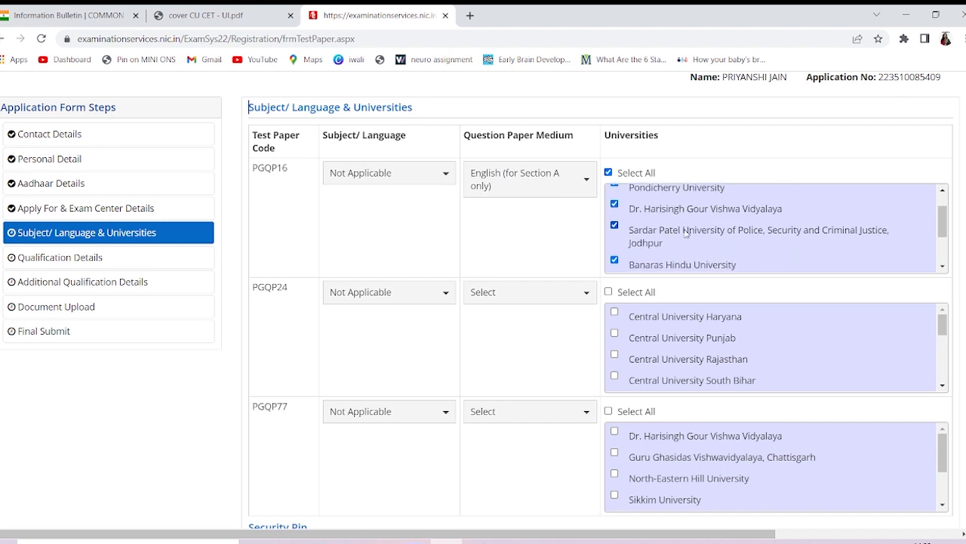
pyautogui.scroll(-1, 685, 234)
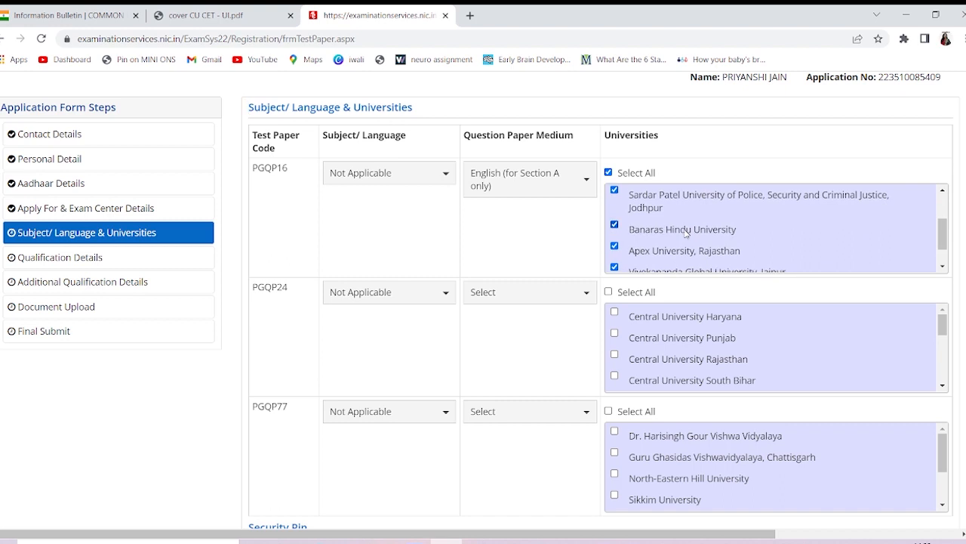
pyautogui.scroll(-1, 685, 234)
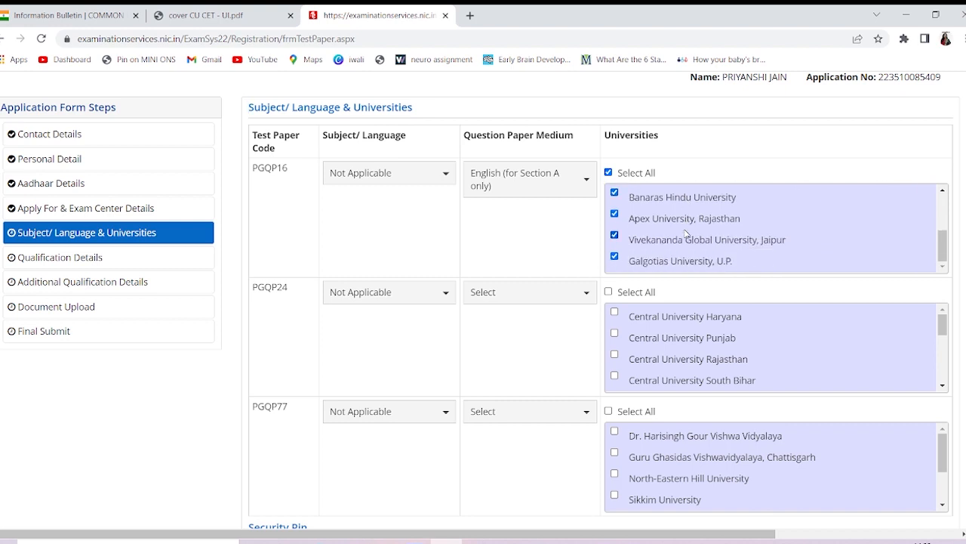
pyautogui.scroll(-1, 687, 235)
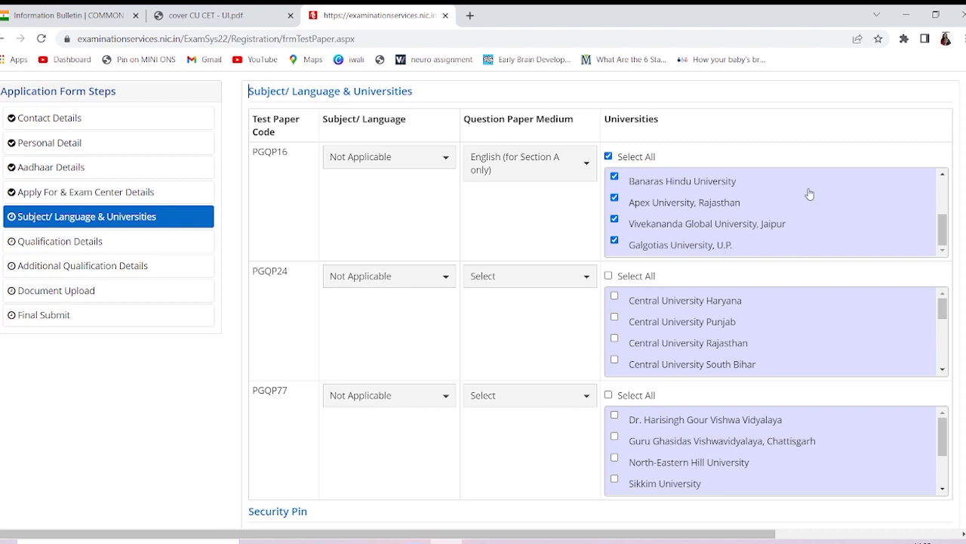
pyautogui.scroll(5, 809, 192)
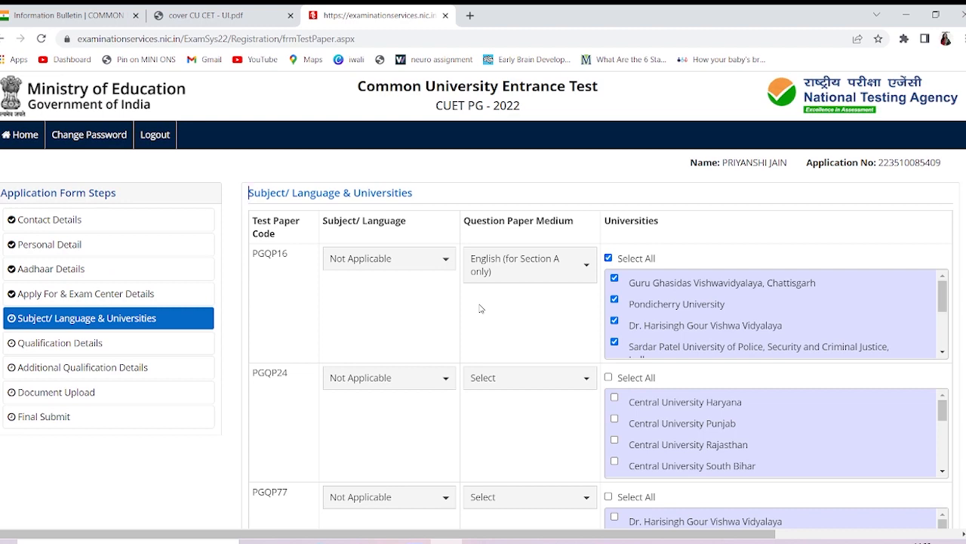
pyautogui.scroll(-3, 480, 308)
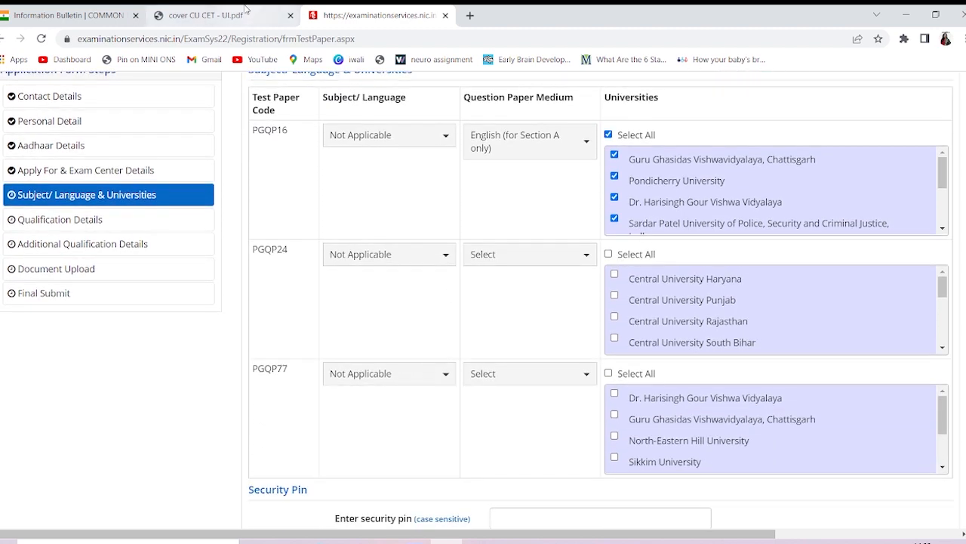
# Look up and highlight paper code PGQP24 in the Information Bulletin PDF
pyautogui.click(219, 15)
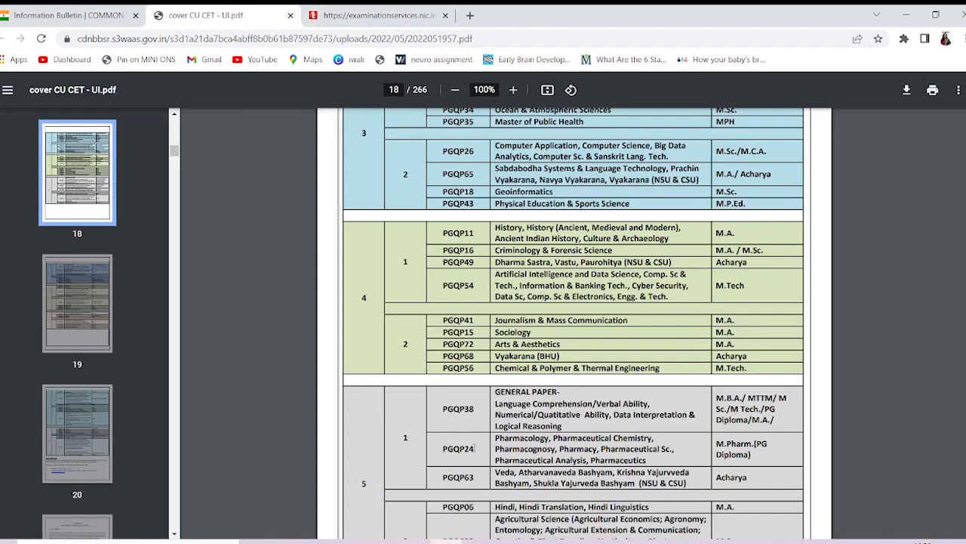
pyautogui.moveTo(475, 448); pyautogui.dragTo(450, 449)
pyautogui.scroll(-3, 545, 448)
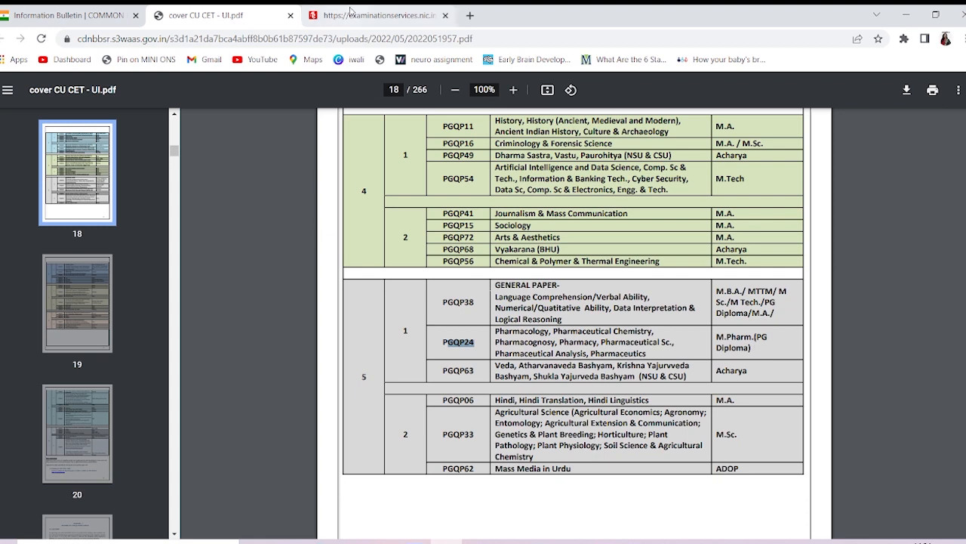
pyautogui.click(337, 10)
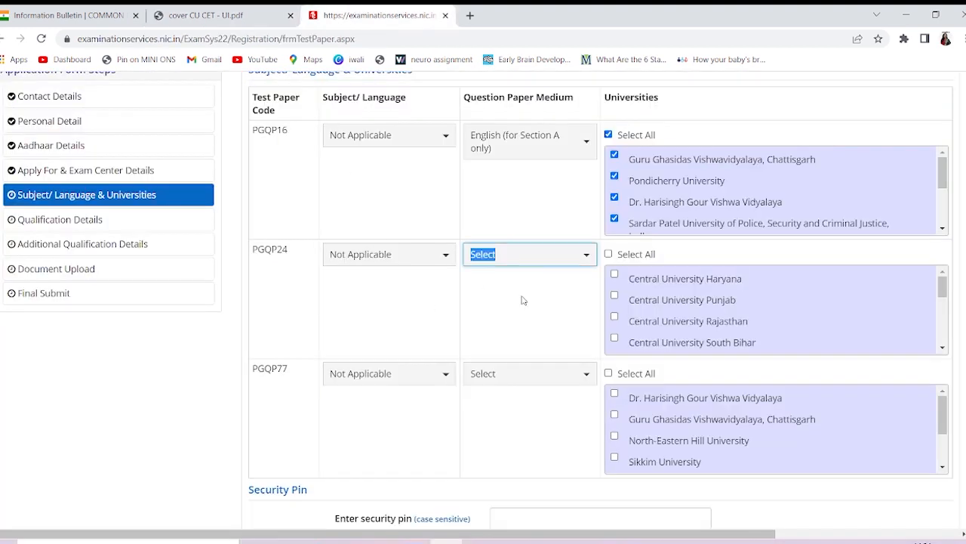
# Set PGQP24's Question Paper Medium to English (for Section A only)
pyautogui.click(579, 256)
pyautogui.click(582, 255)
pyautogui.click(583, 255)
pyautogui.click(566, 299)
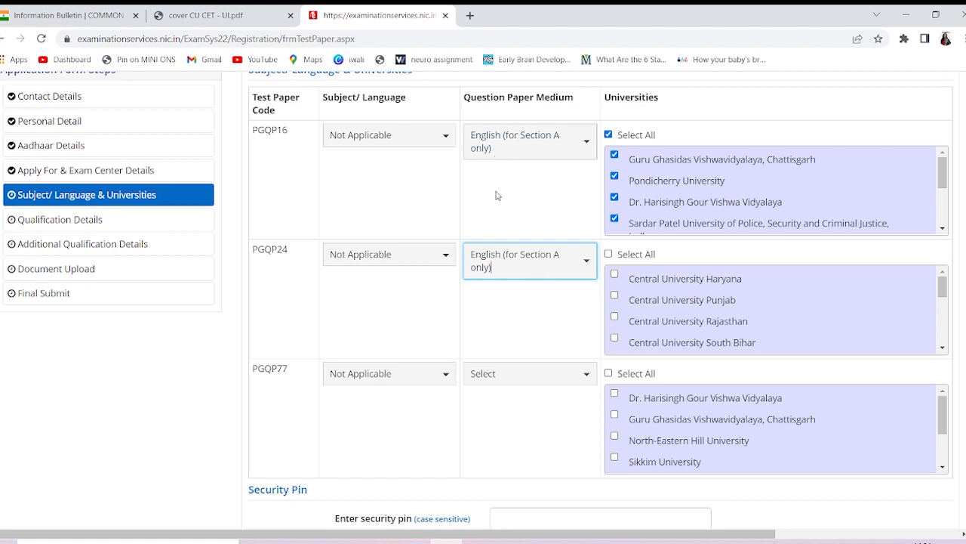
# Tick Select All to choose every university offered for PGQP24
pyautogui.click(609, 254)
pyautogui.scroll(-5, 681, 310)
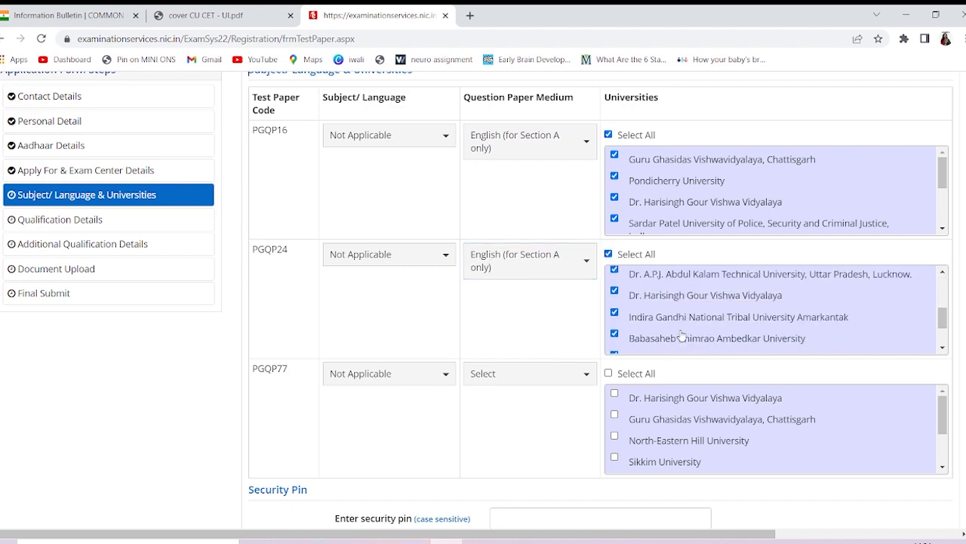
pyautogui.scroll(-3, 682, 336)
pyautogui.scroll(2, 682, 334)
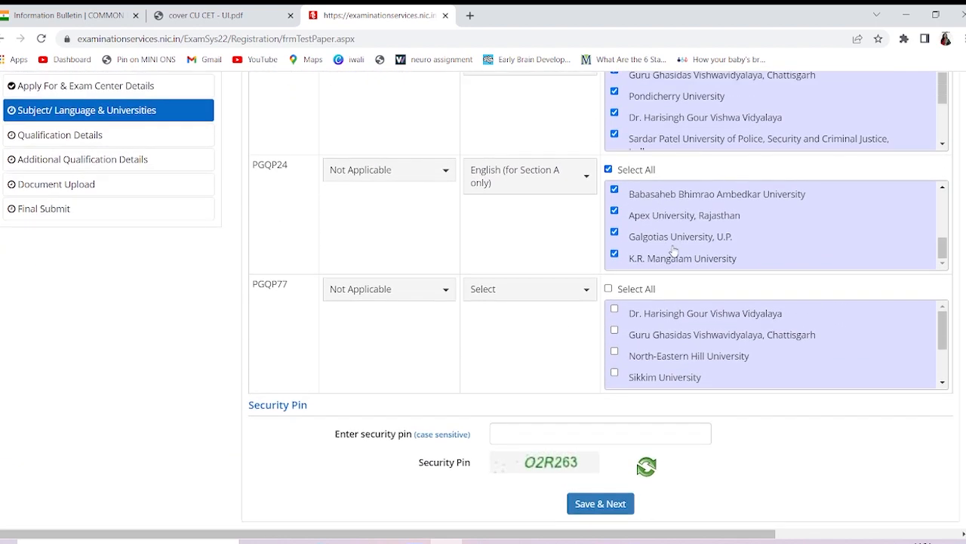
pyautogui.scroll(10, 676, 232)
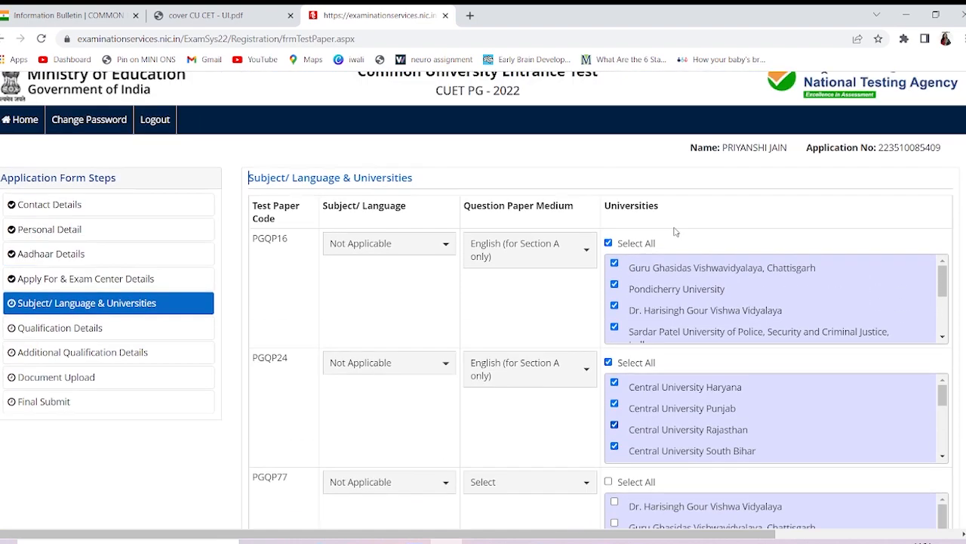
pyautogui.scroll(-2, 507, 335)
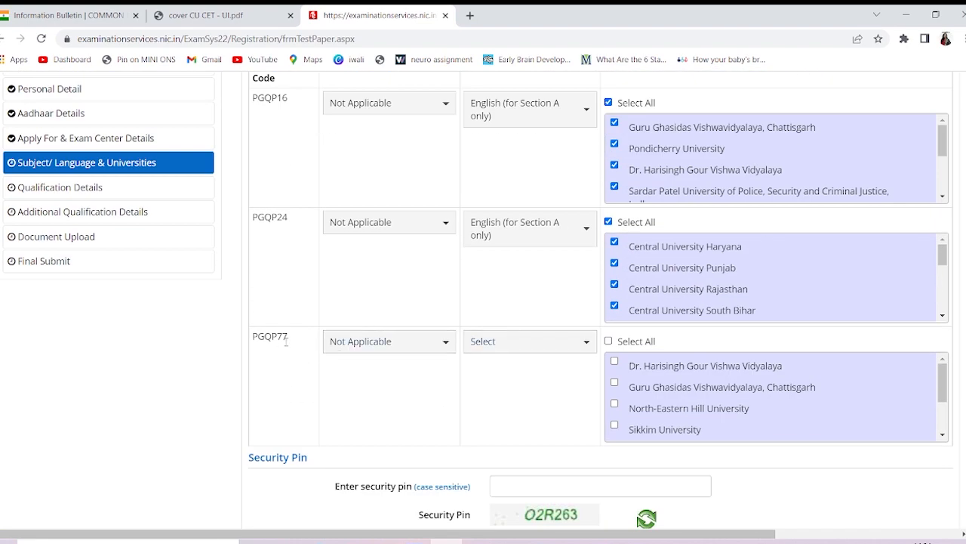
pyautogui.click(441, 346)
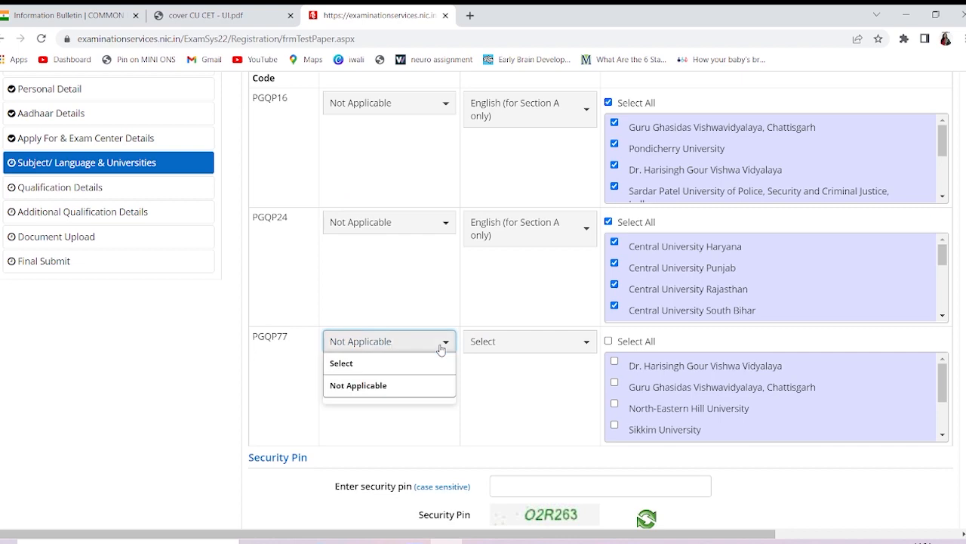
# Recheck the bulletin, then set PGQP77's subject/language to Not Applicable
pyautogui.click(202, 11)
pyautogui.scroll(-10, 559, 353)
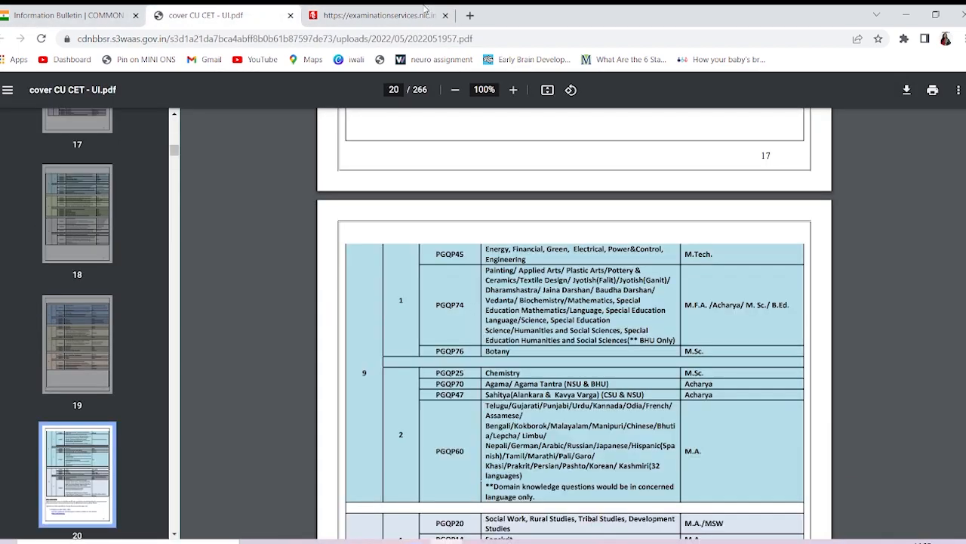
pyautogui.click(422, 14)
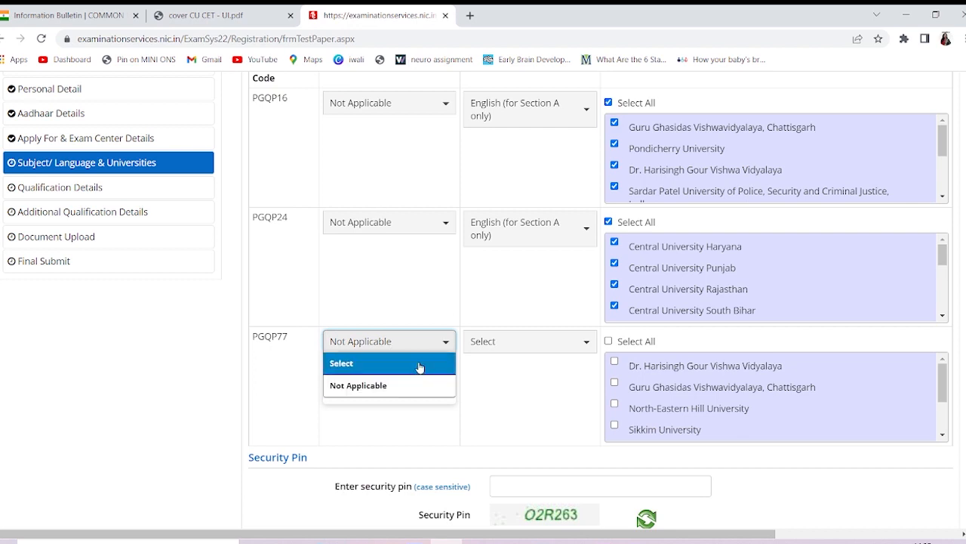
pyautogui.click(419, 365)
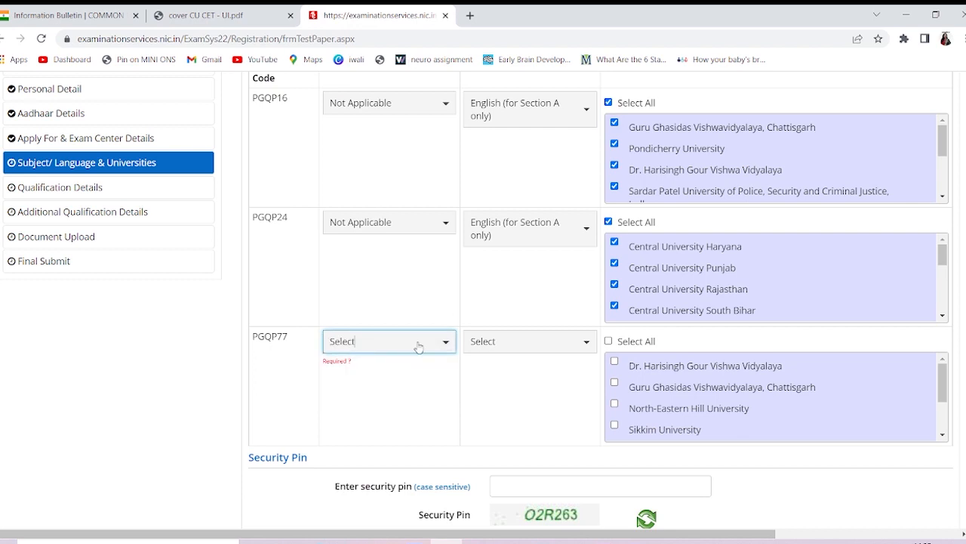
pyautogui.click(419, 346)
pyautogui.click(397, 397)
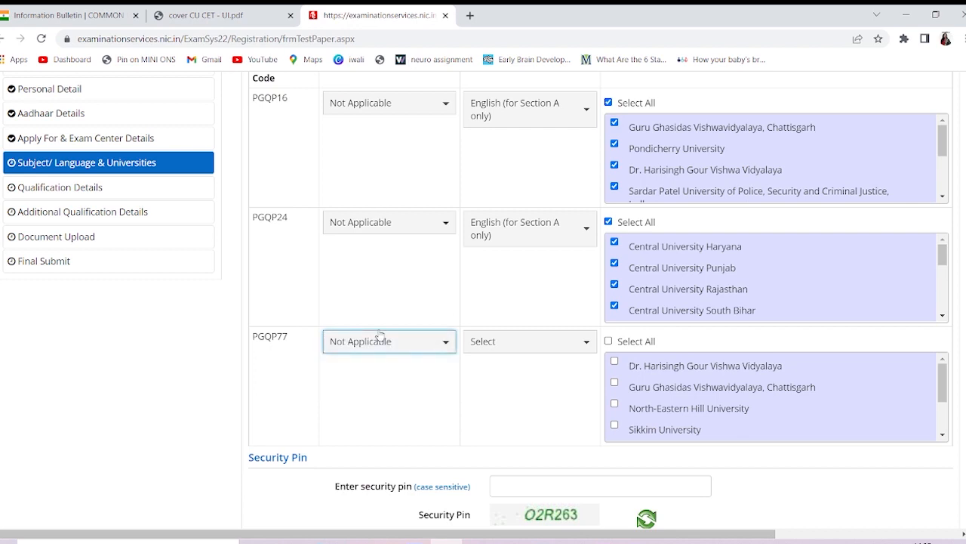
# Give PGQP77 the English (for Section A only) medium and select all its universities
pyautogui.click(509, 348)
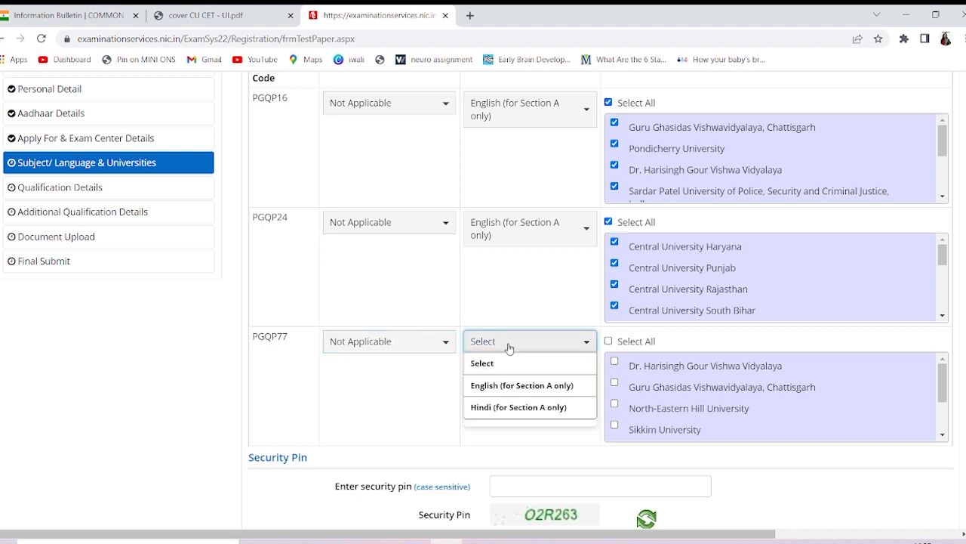
pyautogui.click(518, 385)
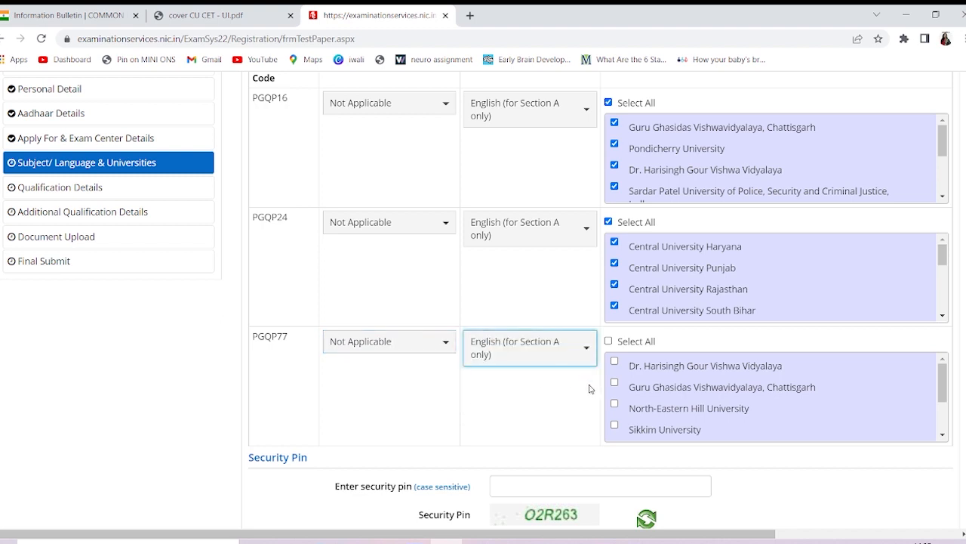
pyautogui.scroll(-2, 663, 404)
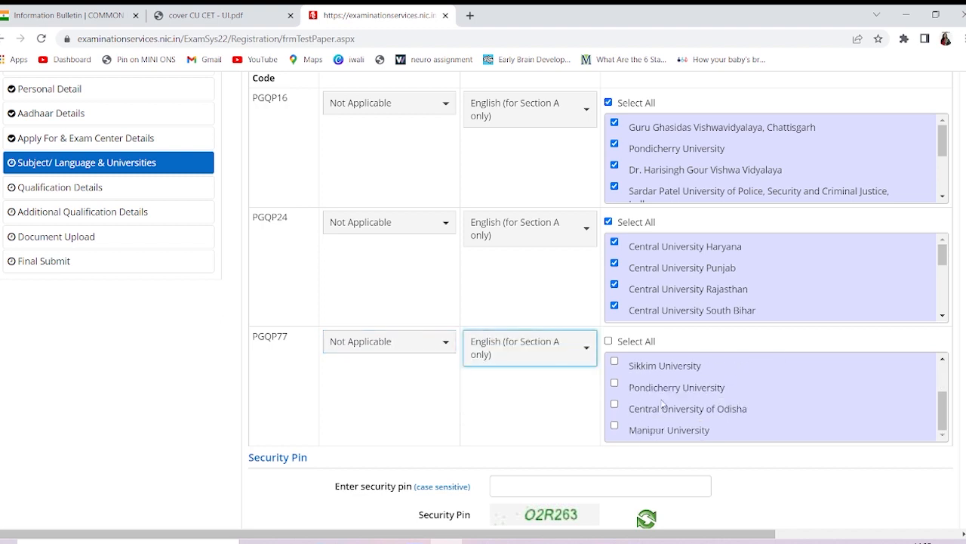
pyautogui.click(609, 342)
pyautogui.scroll(-2, 513, 377)
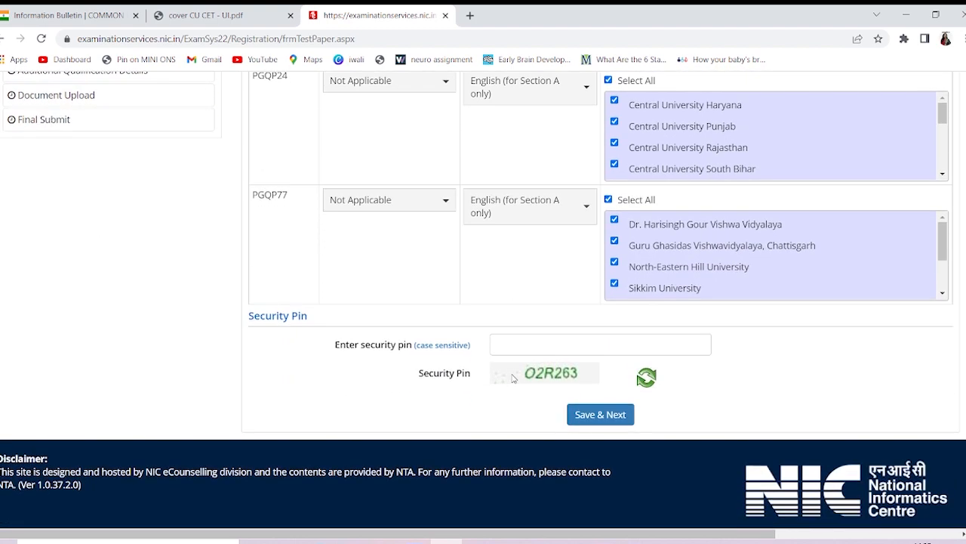
# Enter the security pin, Save & Next, and confirm with Yes
pyautogui.click(581, 340)
pyautogui.write('O')
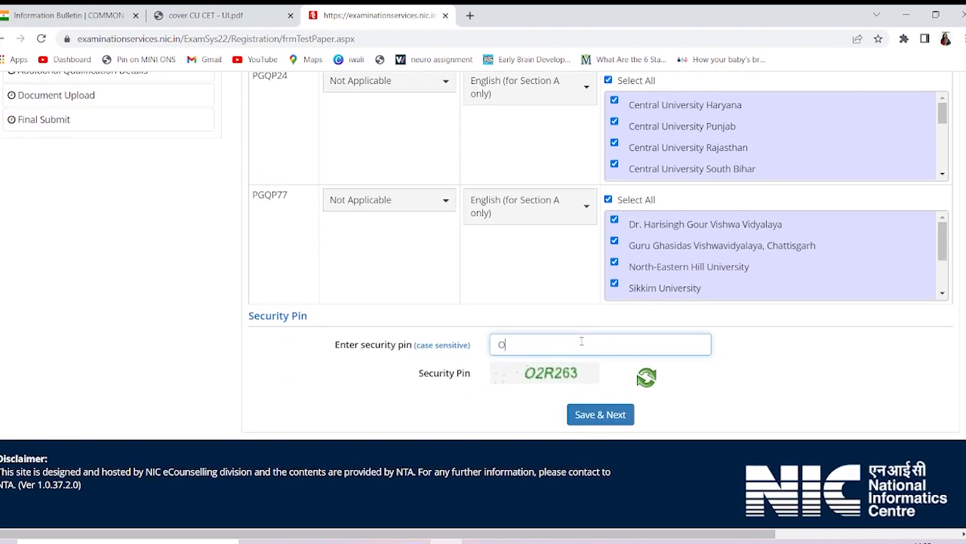
pyautogui.write('2')
pyautogui.write('R')
pyautogui.write('25')
pyautogui.write('63')
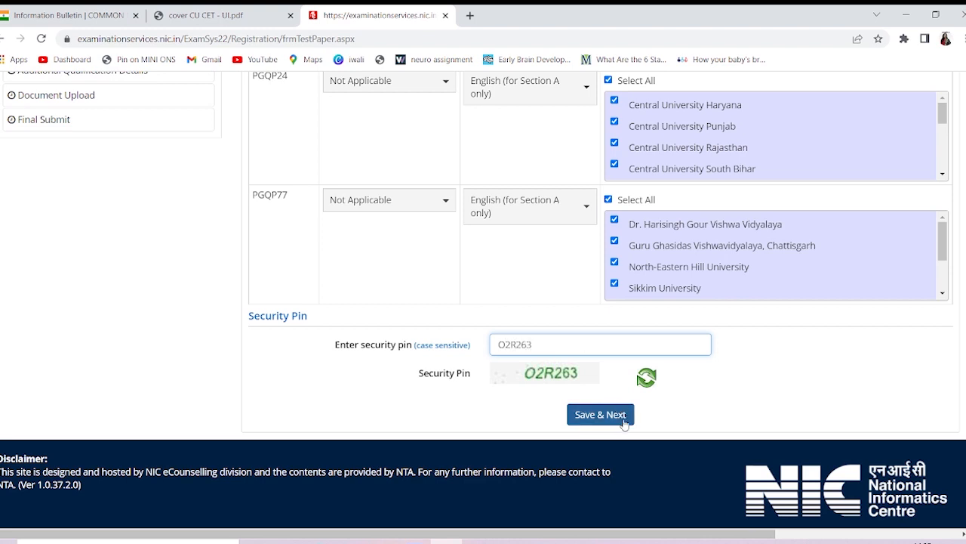
pyautogui.click(619, 419)
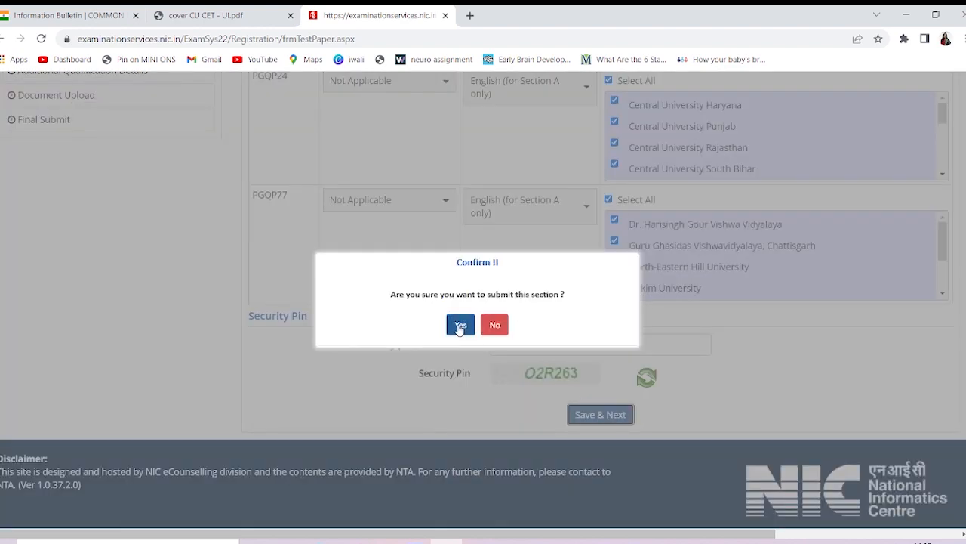
pyautogui.click(460, 324)
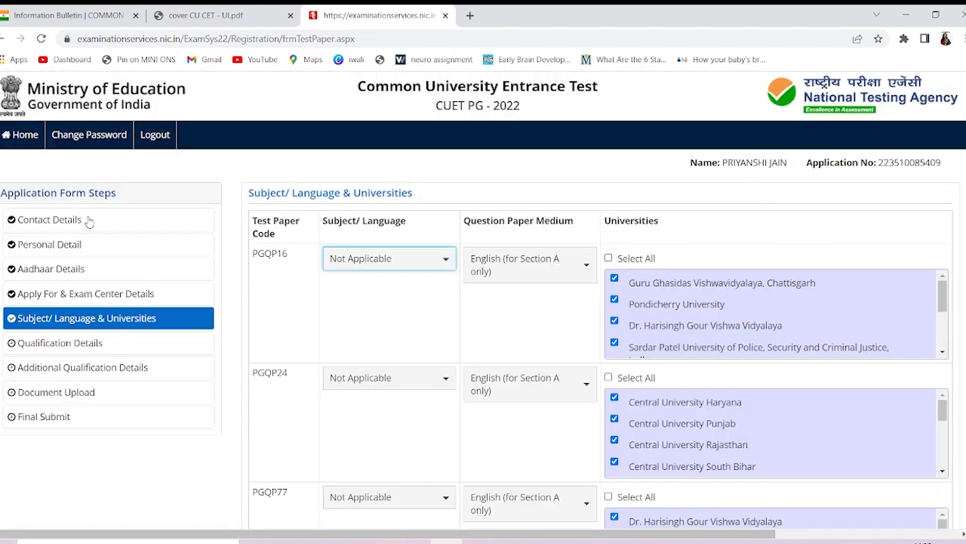
# Enter a fresh security pin, save the section again, and confirm
pyautogui.scroll(-4, 442, 373)
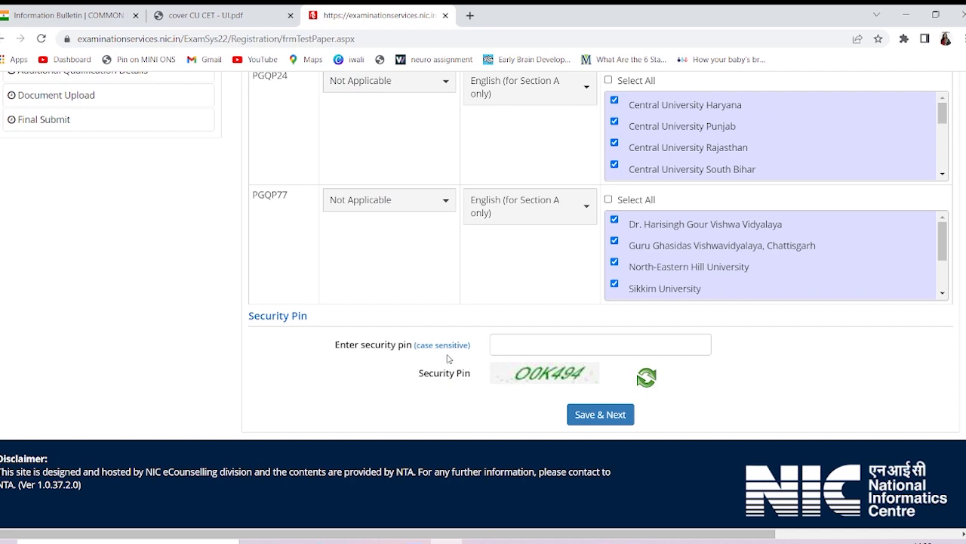
pyautogui.click(519, 348)
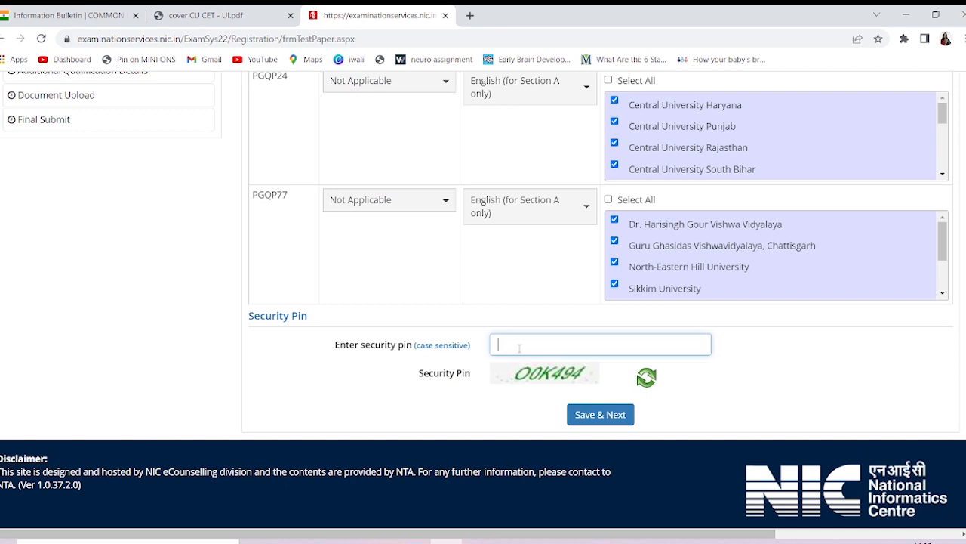
pyautogui.write('OOK494')
pyautogui.click(604, 420)
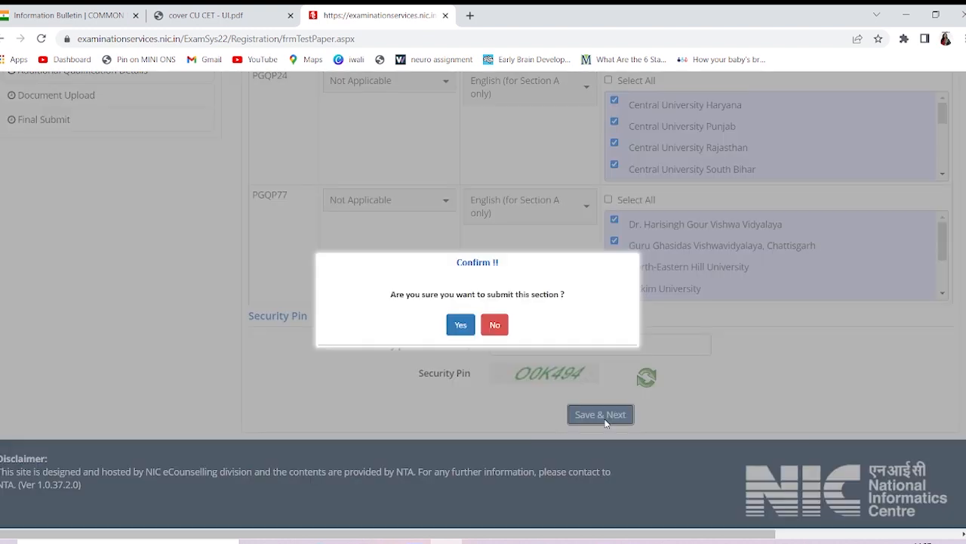
pyautogui.click(461, 328)
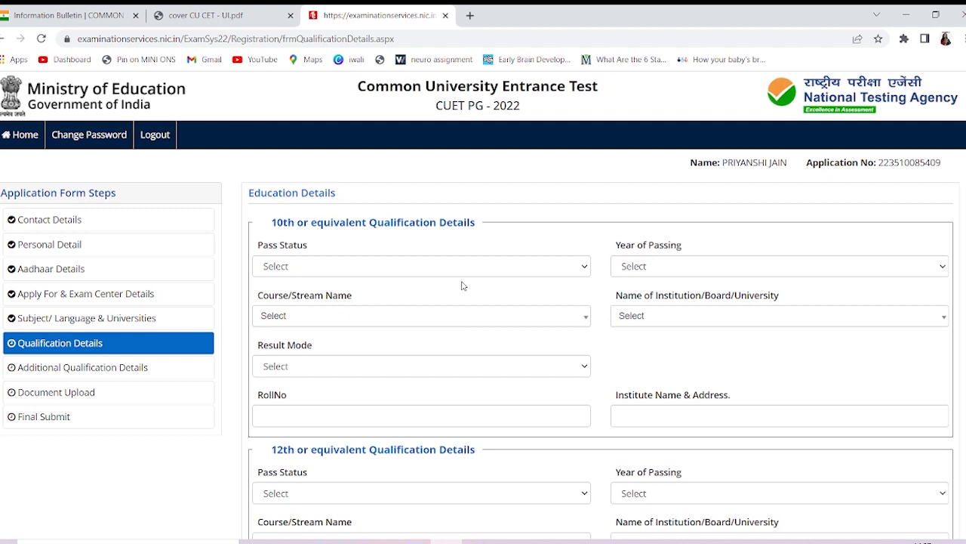
# Mark the 10th qualification as Passed in 2016
pyautogui.click(506, 269)
pyautogui.click(473, 308)
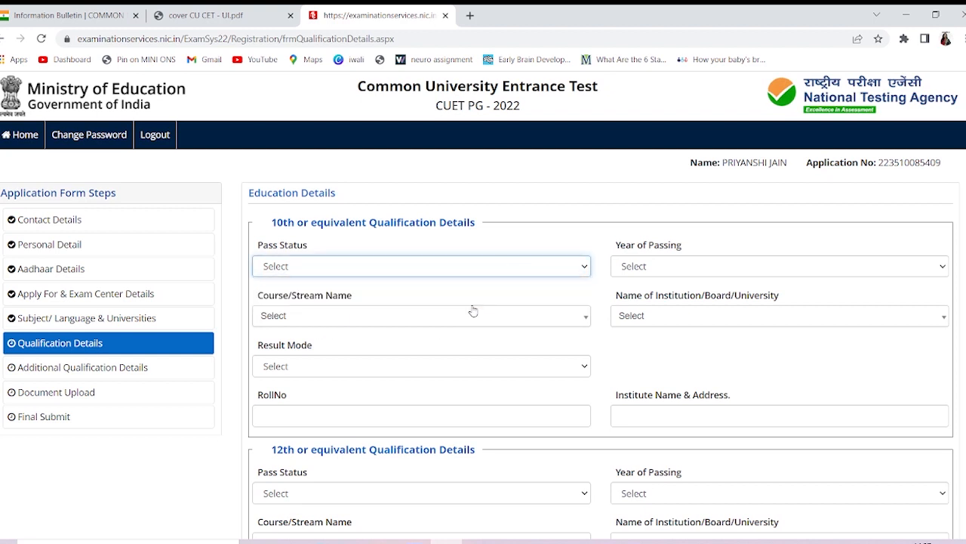
pyautogui.click(473, 308)
pyautogui.click(464, 270)
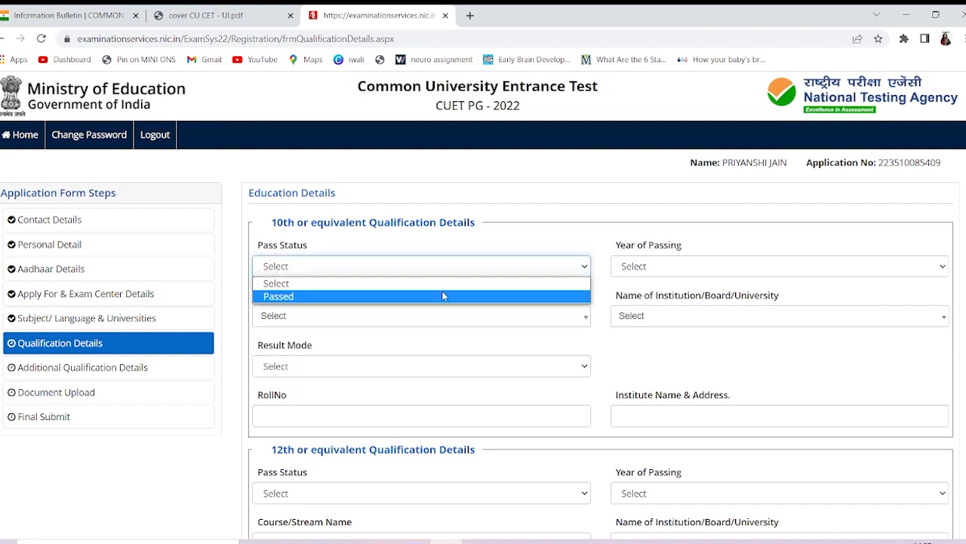
pyautogui.click(440, 297)
pyautogui.click(652, 272)
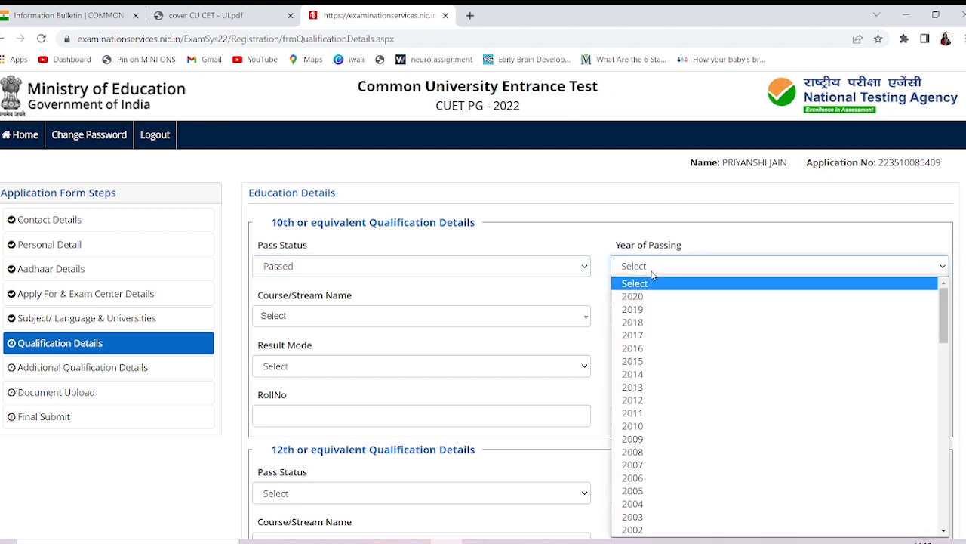
pyautogui.click(652, 271)
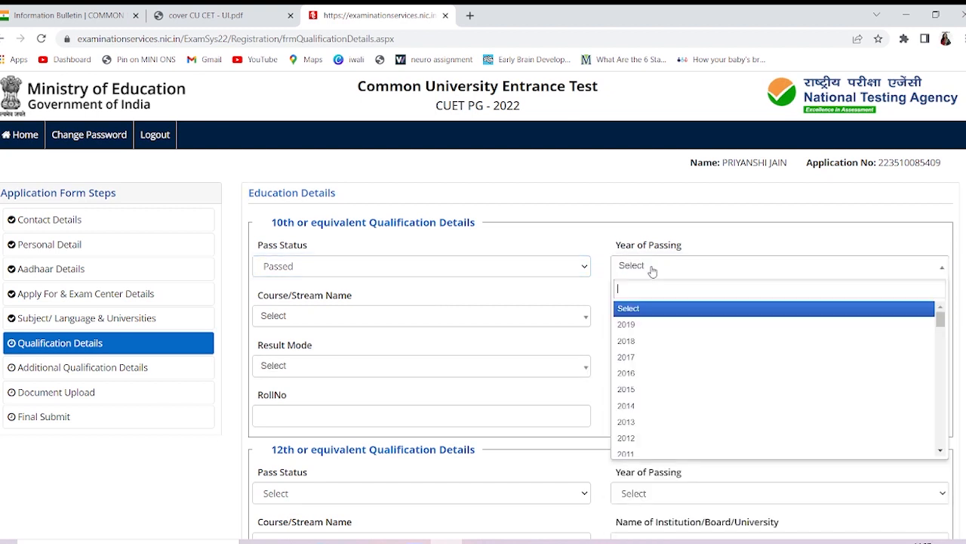
pyautogui.click(640, 380)
# Set the 10th course to 10th or Equivalent, board CBSE, and result mode CGPA
pyautogui.click(479, 320)
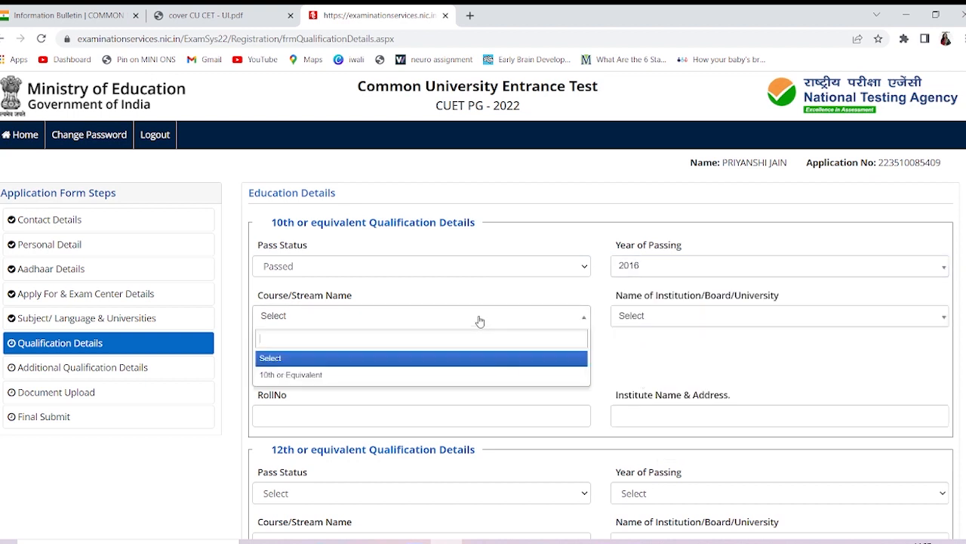
pyautogui.click(444, 375)
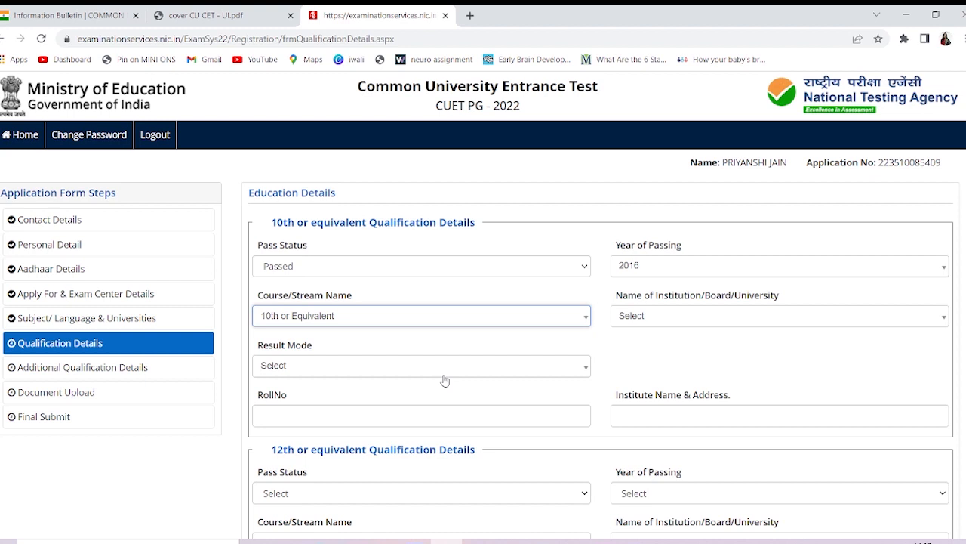
pyautogui.click(673, 318)
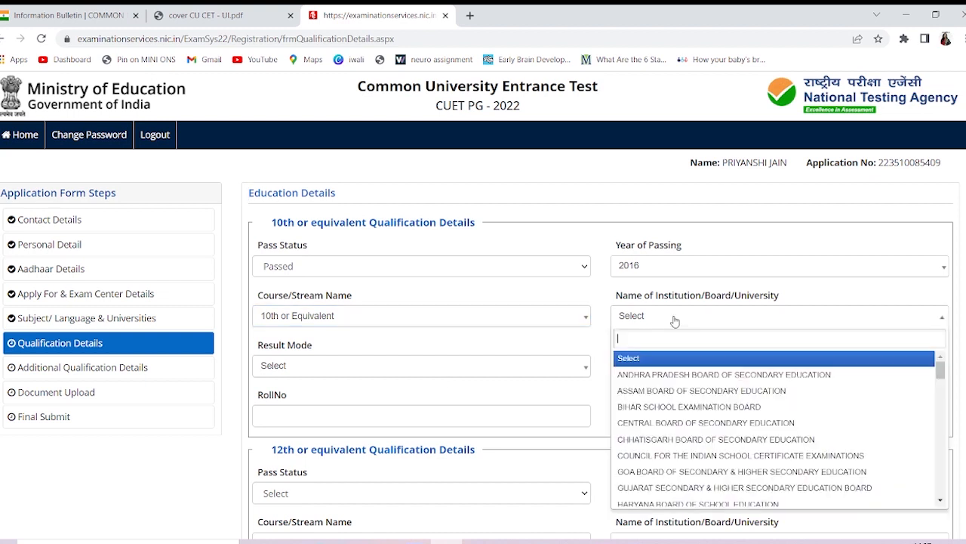
pyautogui.click(690, 425)
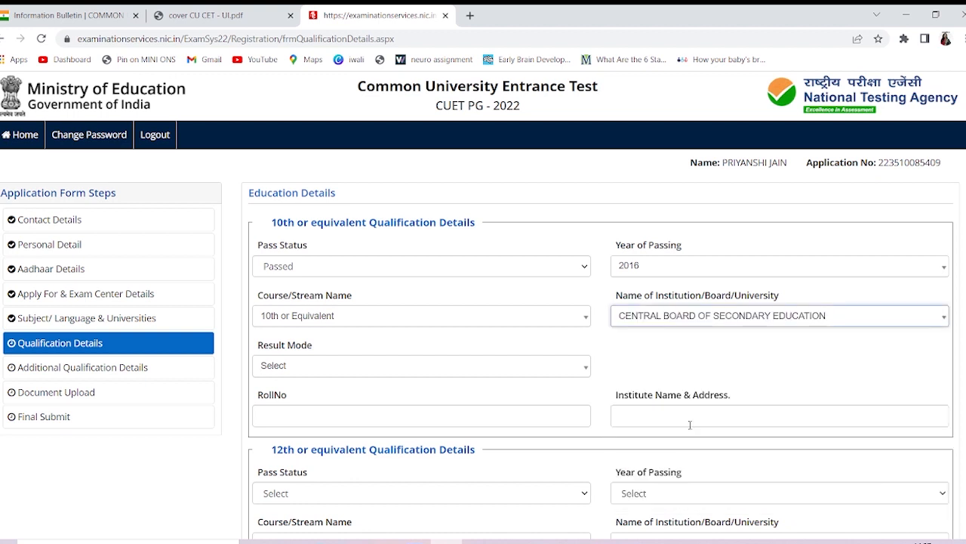
pyautogui.click(541, 366)
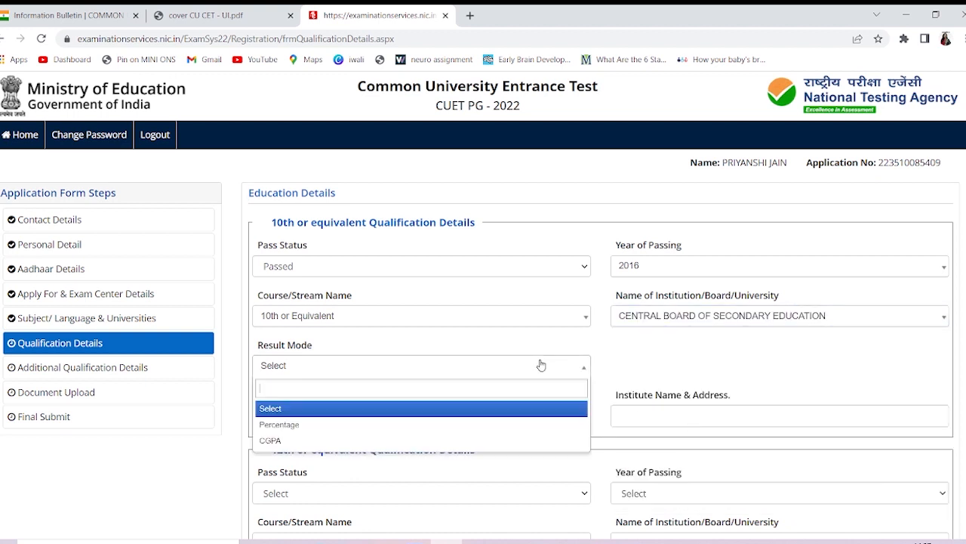
pyautogui.click(488, 440)
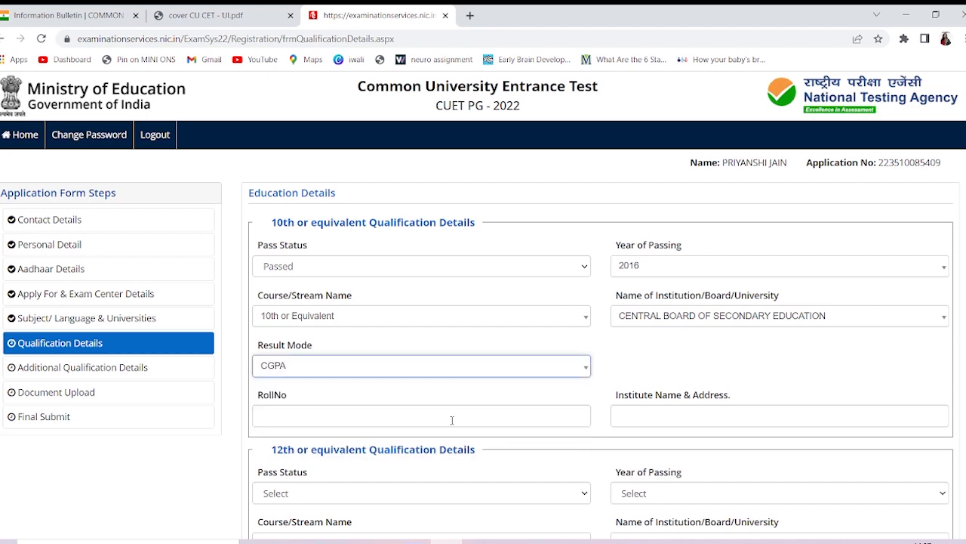
# Enter a maximum grade point of 10, CGPA 9.2, and the 10th roll number
pyautogui.scroll(-1, 451, 423)
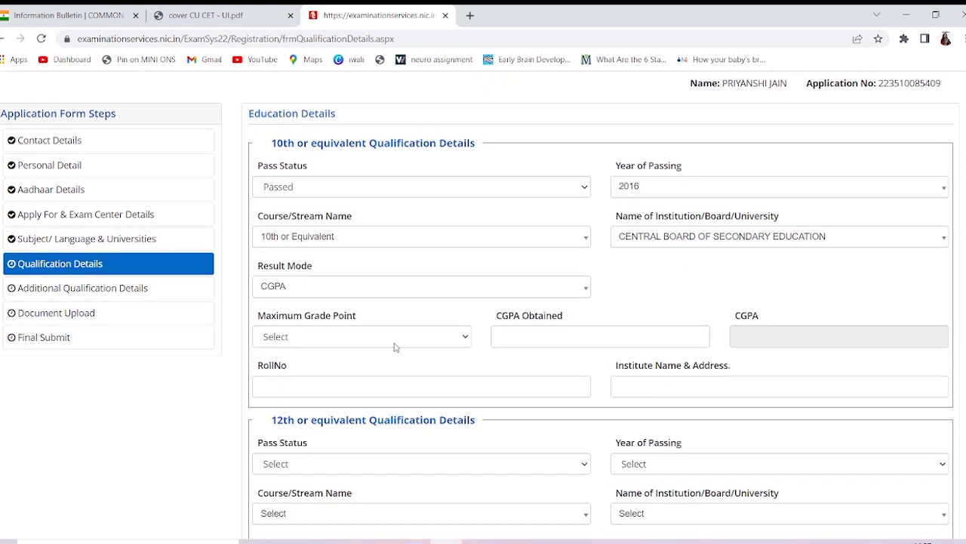
pyautogui.click(394, 341)
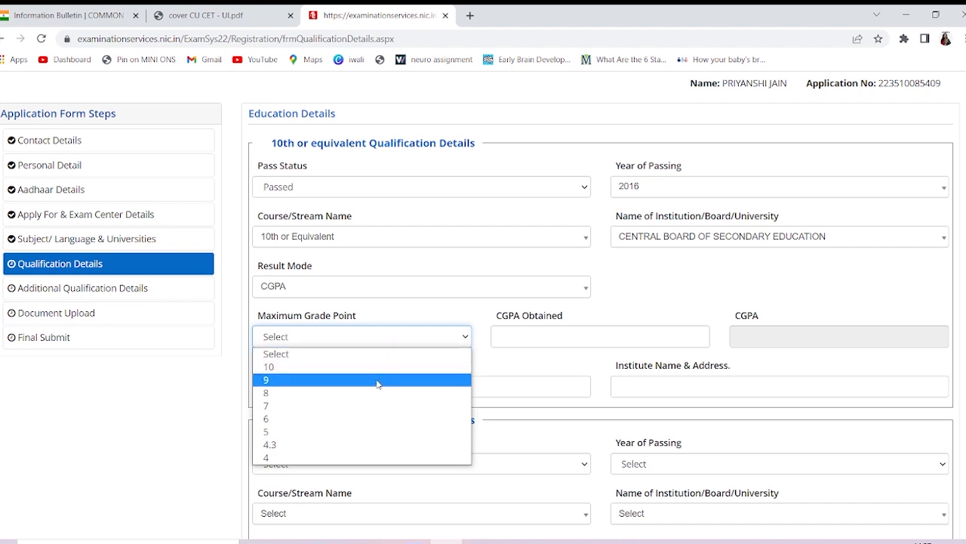
pyautogui.click(381, 367)
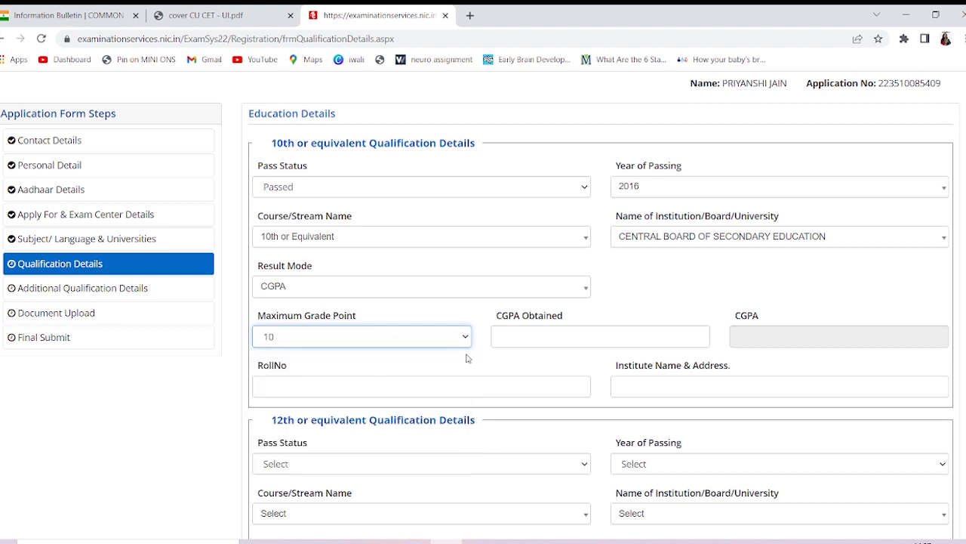
pyautogui.click(520, 334)
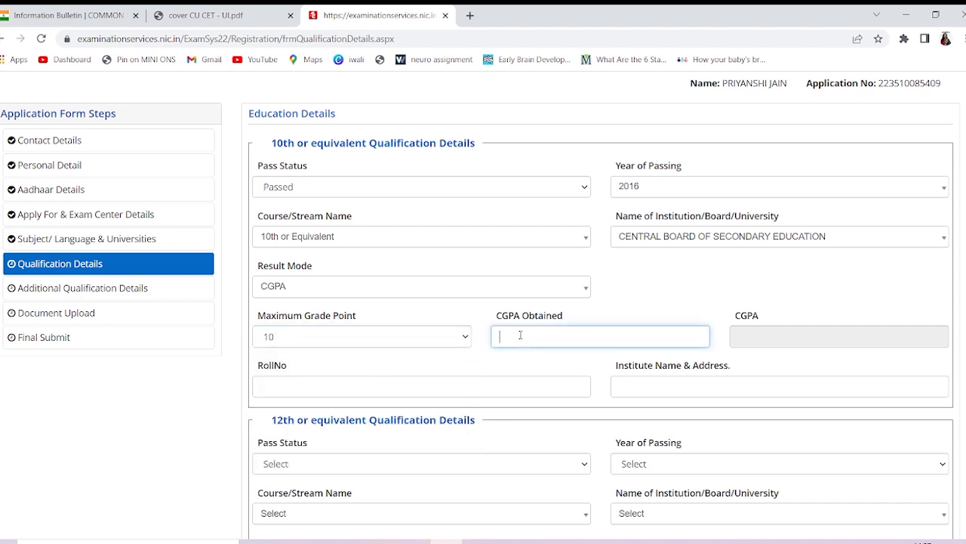
pyautogui.write('9.2')
pyautogui.click(752, 339)
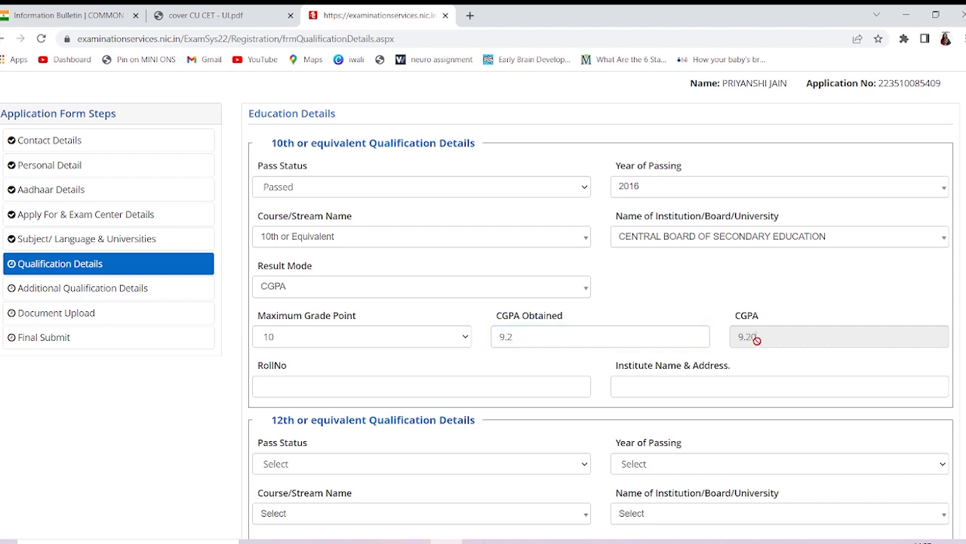
pyautogui.click(503, 393)
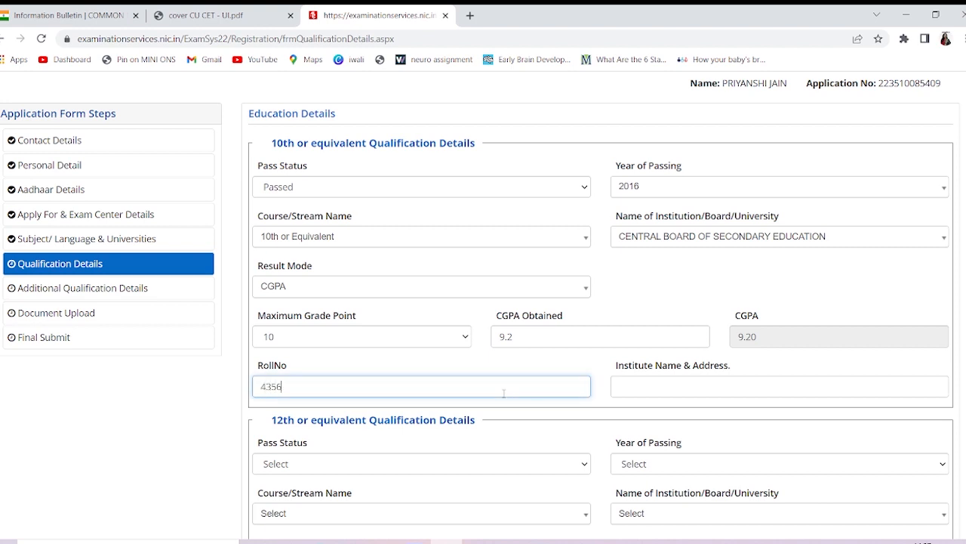
pyautogui.click(685, 383)
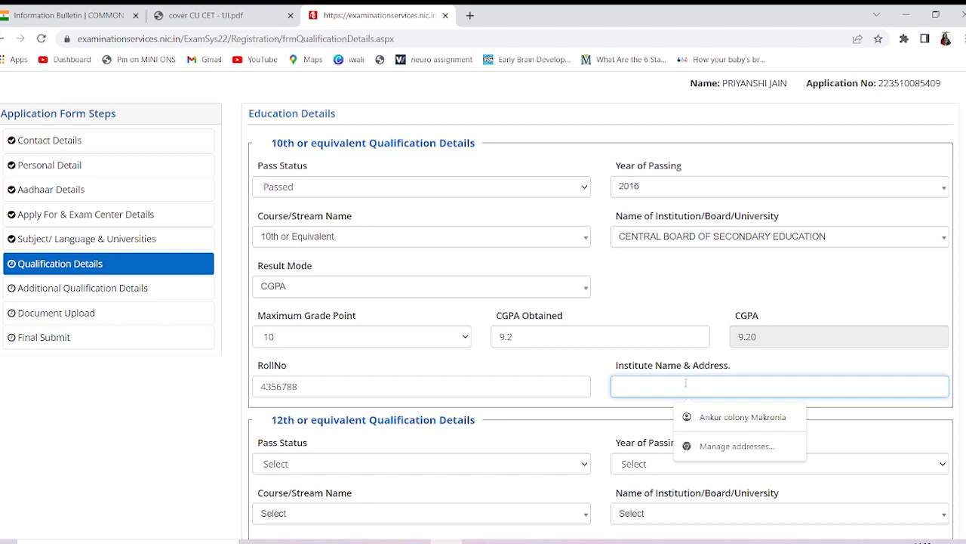
# Enter GIS as the 10th institute, then mark 12th as Passed with Class 12th or equivalent course
pyautogui.write('GIS')
pyautogui.scroll(-2, 685, 385)
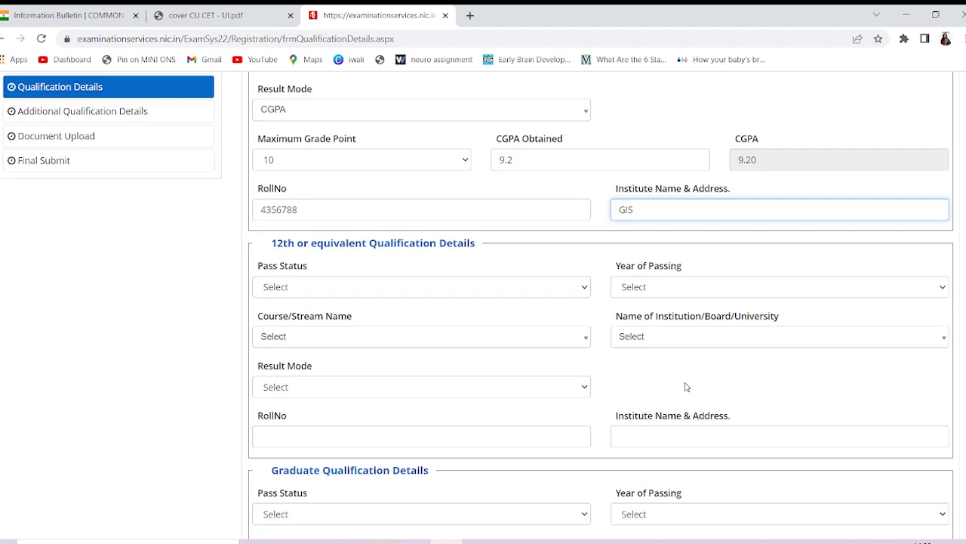
pyautogui.click(434, 295)
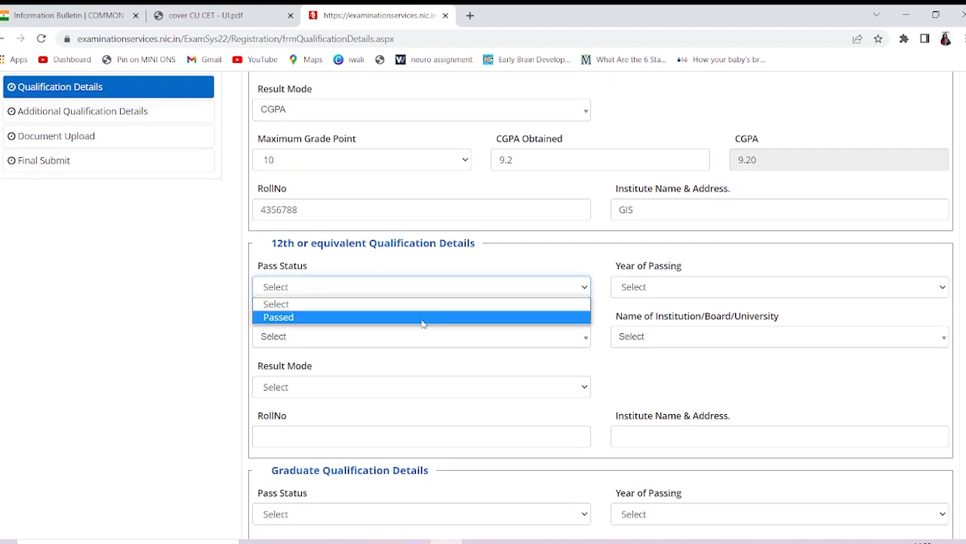
pyautogui.click(423, 317)
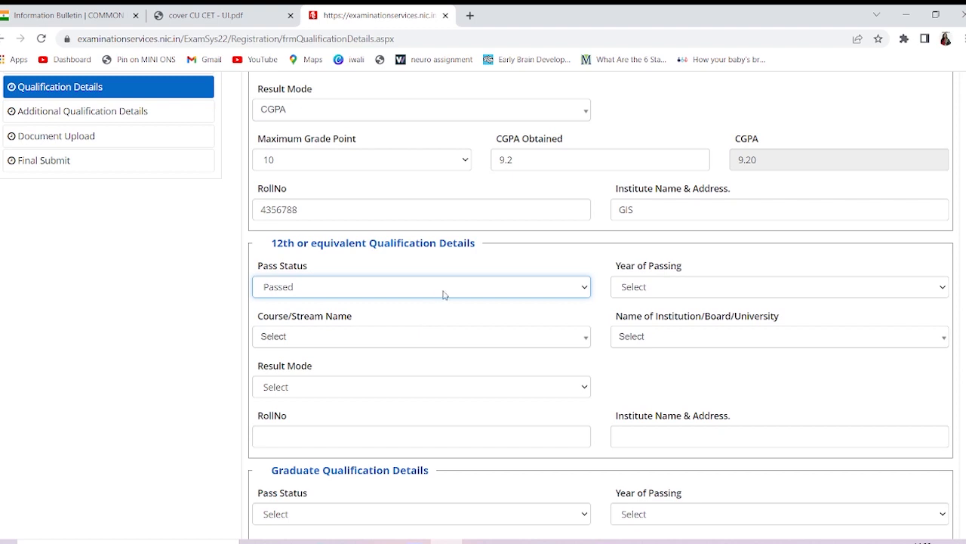
pyautogui.click(491, 337)
pyautogui.click(529, 396)
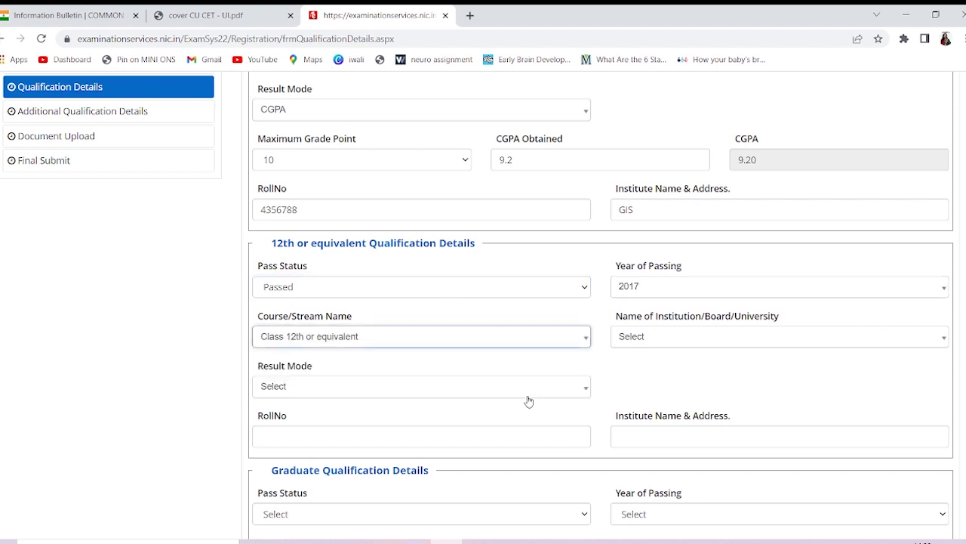
# Choose DELHI STATE OPEN SCHOOL as the 12th board
pyautogui.click(682, 337)
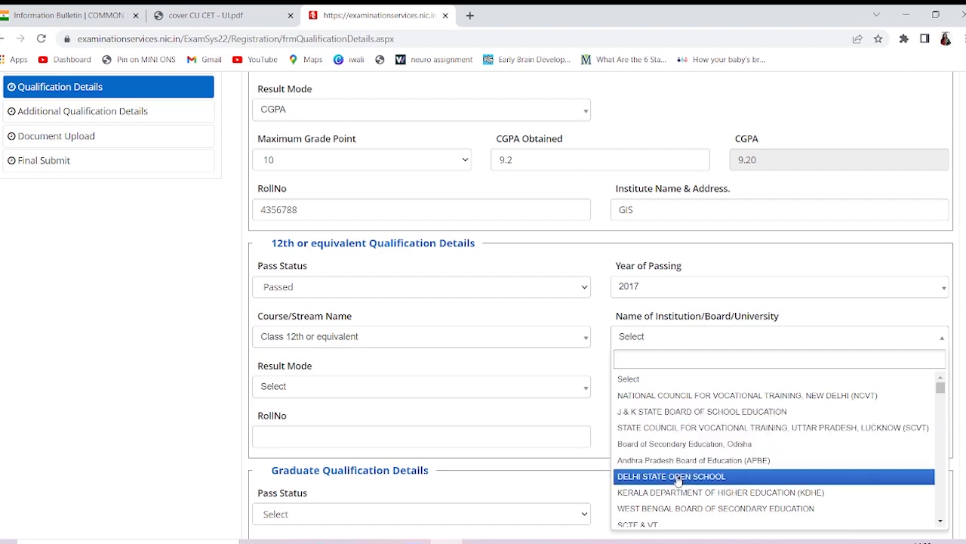
pyautogui.scroll(-10, 678, 481)
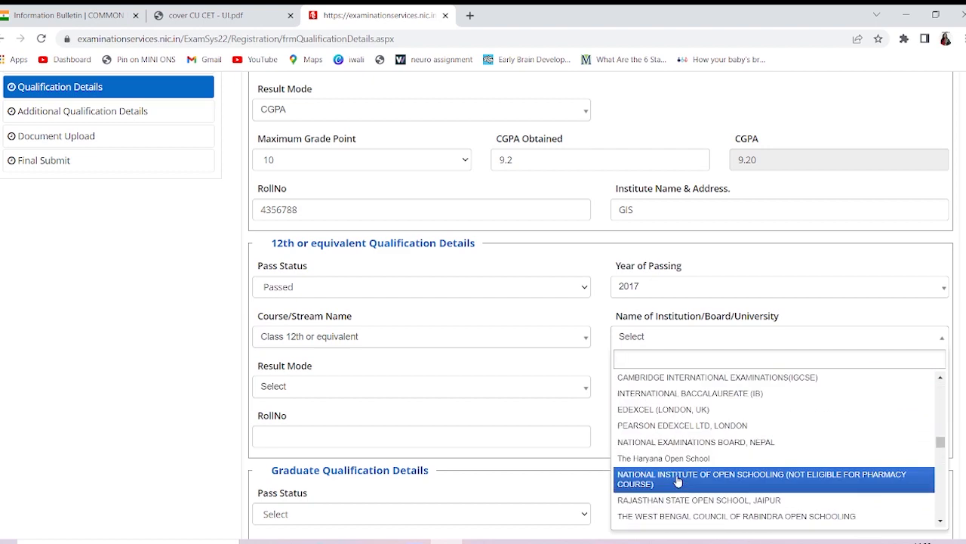
pyautogui.scroll(8, 678, 480)
pyautogui.scroll(3, 678, 481)
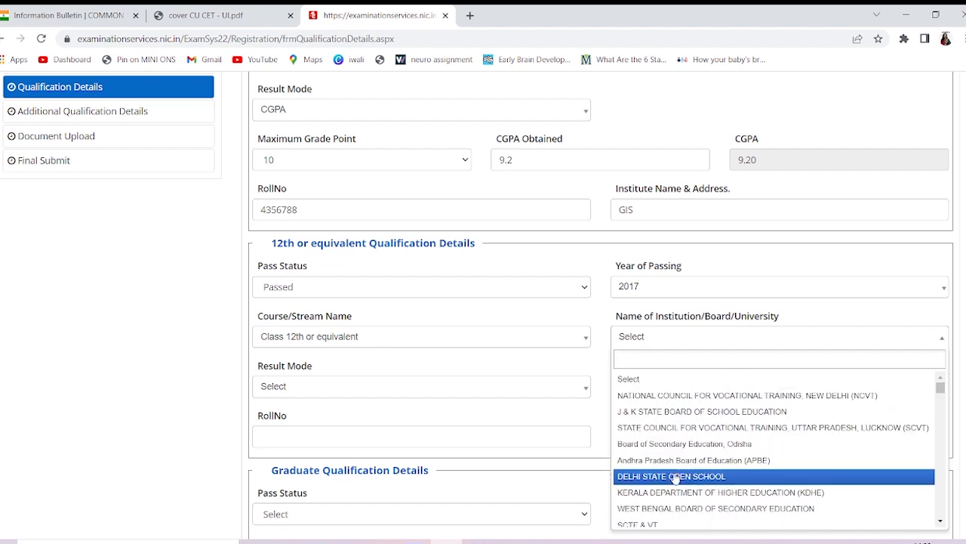
pyautogui.click(676, 476)
pyautogui.scroll(-1, 505, 380)
pyautogui.scroll(1, 419, 311)
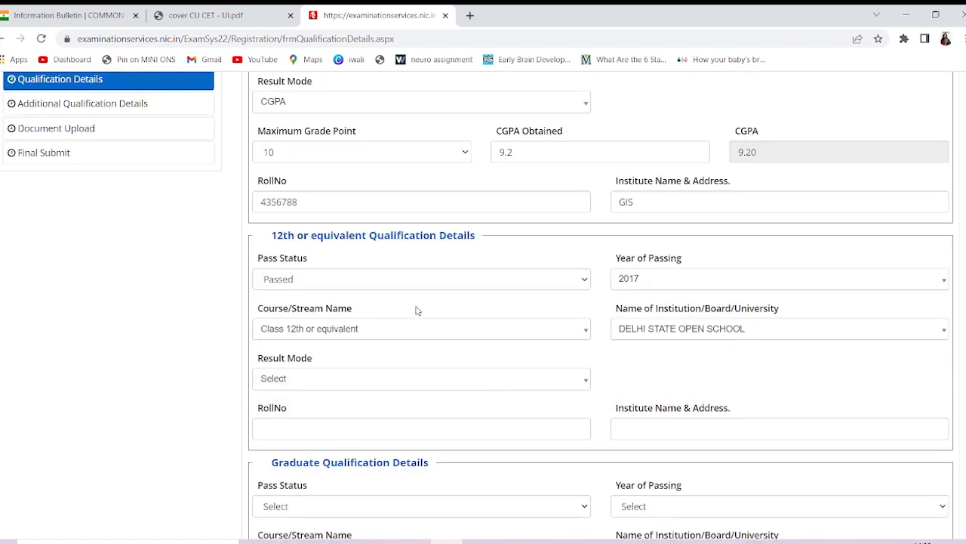
# Set the 12th result mode to Percentage with 400 total and 355 obtained marks
pyautogui.click(413, 381)
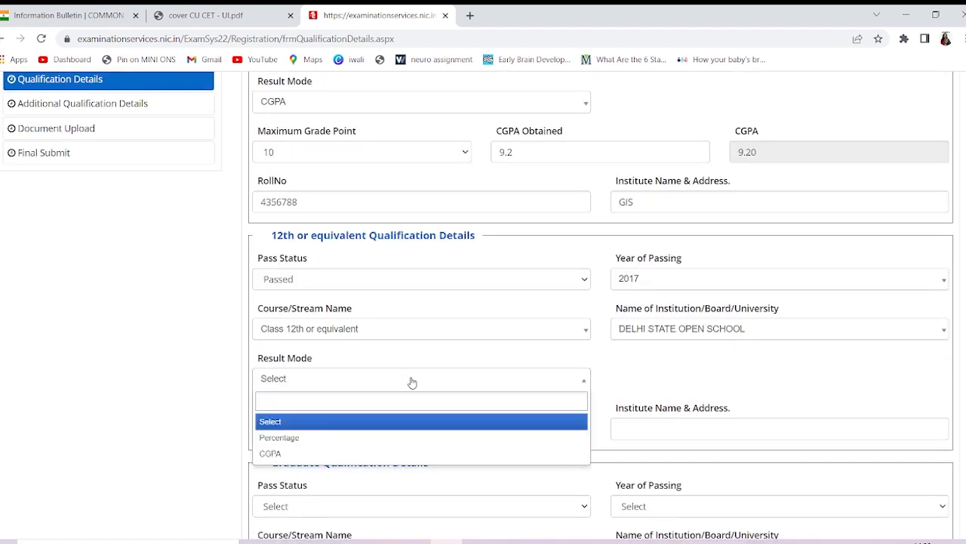
pyautogui.click(399, 437)
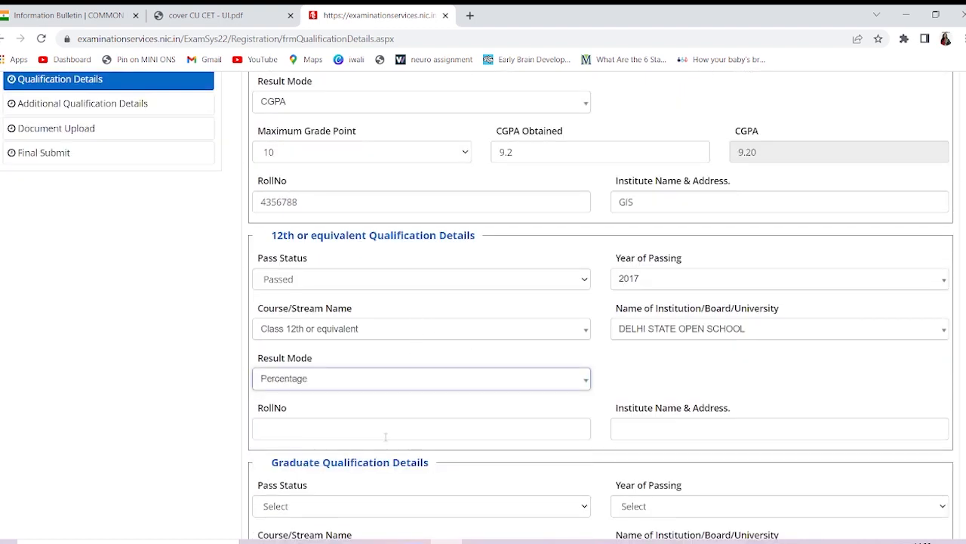
pyautogui.click(382, 437)
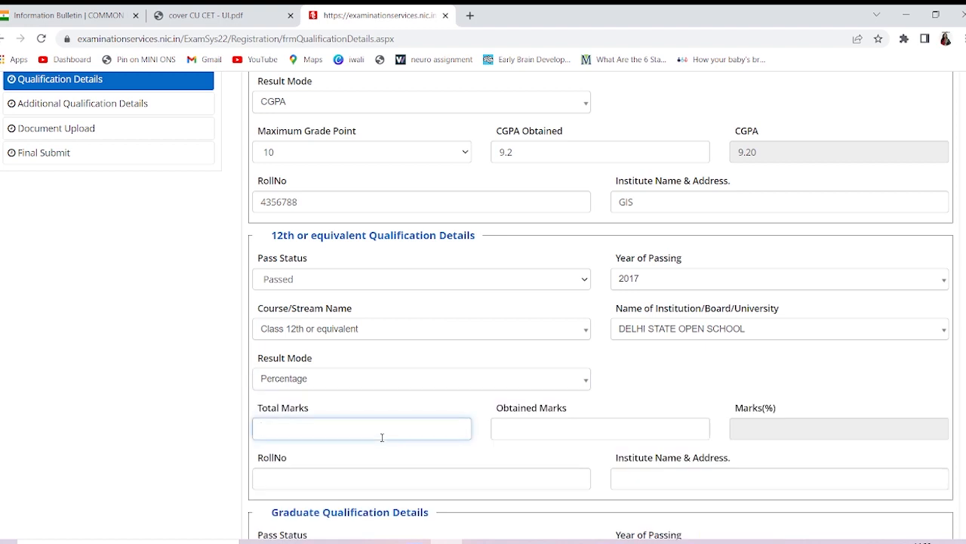
pyautogui.scroll(-1, 382, 439)
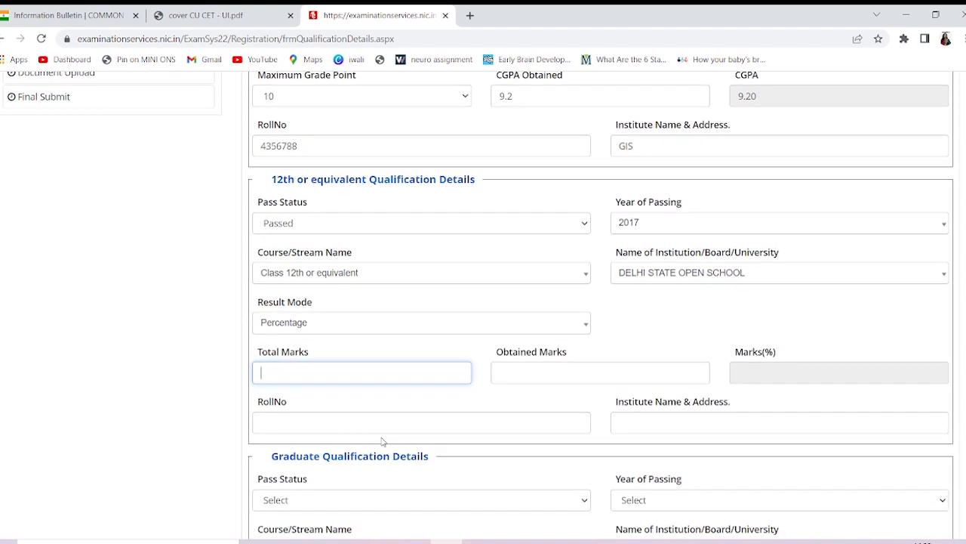
pyautogui.write('400')
pyautogui.click(554, 367)
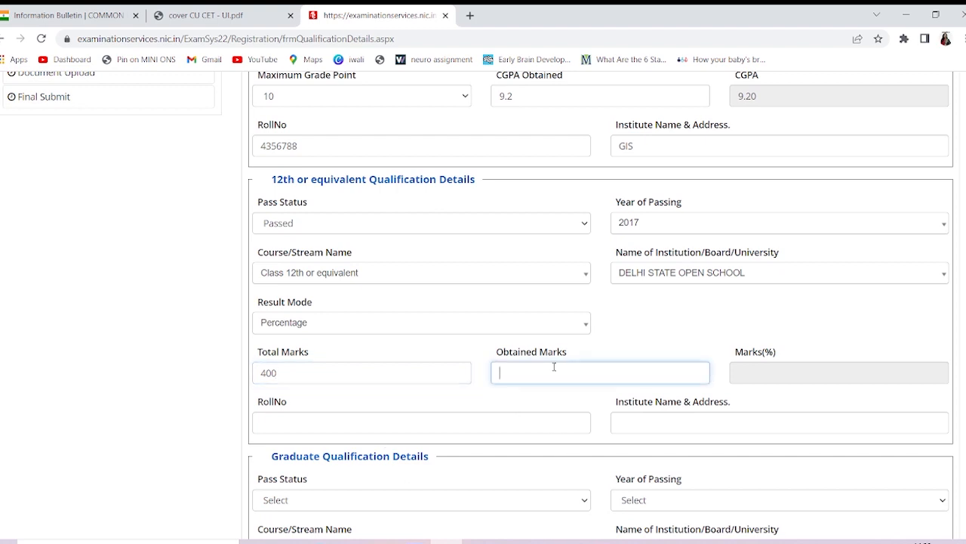
pyautogui.write('355')
pyautogui.click(805, 375)
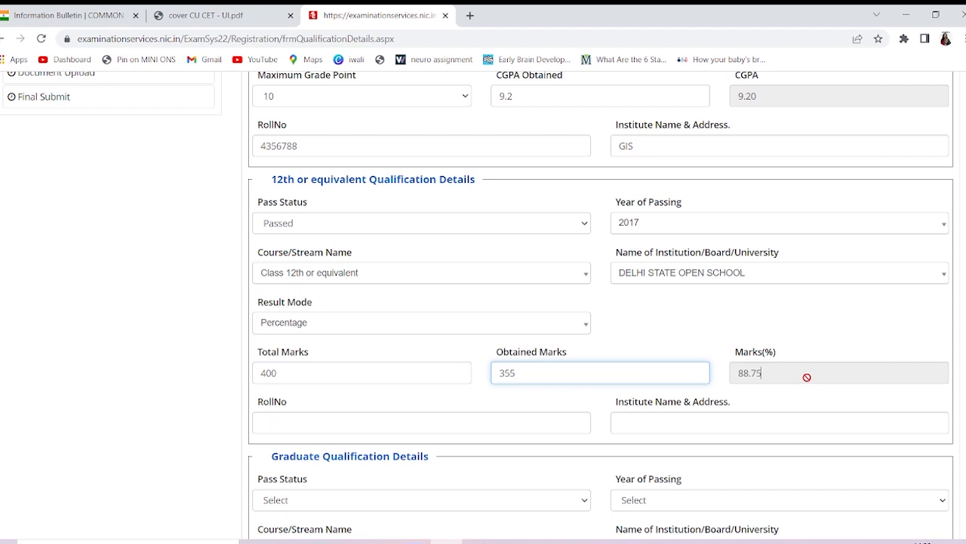
# Enter the 12th roll number and institute name GIS
pyautogui.click(475, 428)
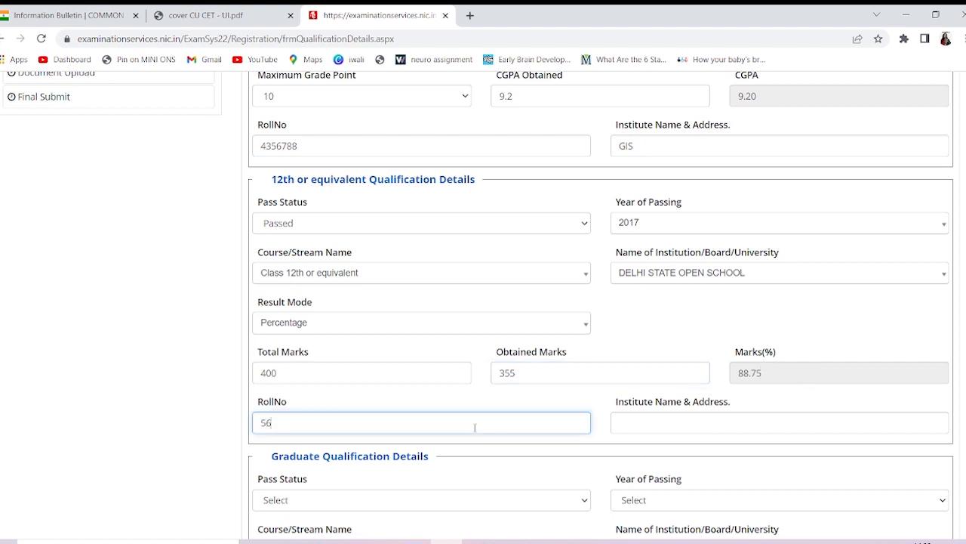
pyautogui.click(672, 425)
pyautogui.write('GIS')
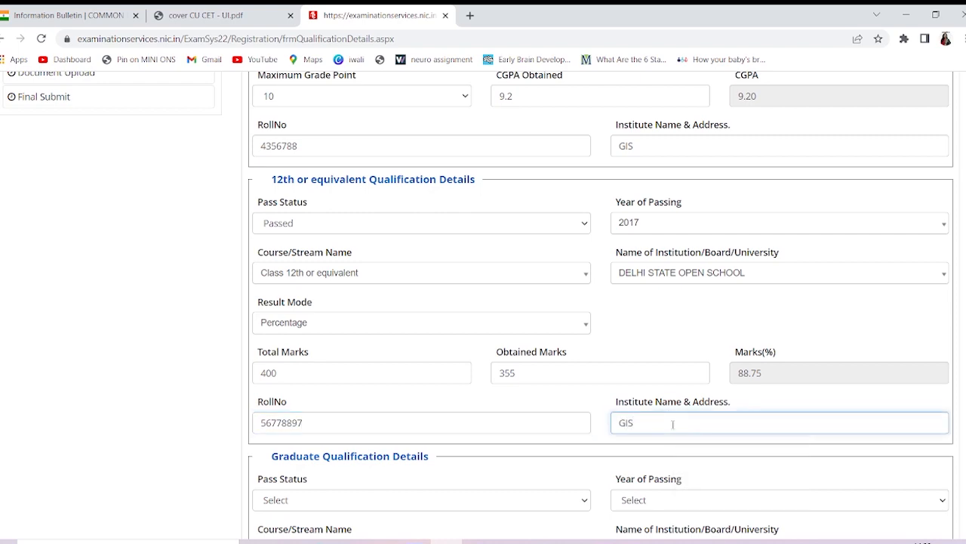
pyautogui.scroll(-3, 673, 424)
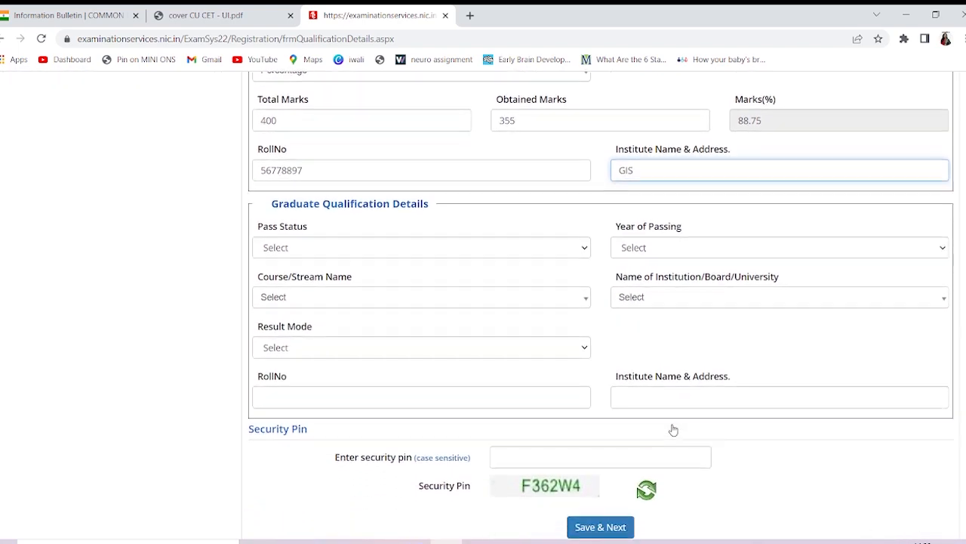
# Mark graduation as Appearing with B.Sc. as the course
pyautogui.click(486, 247)
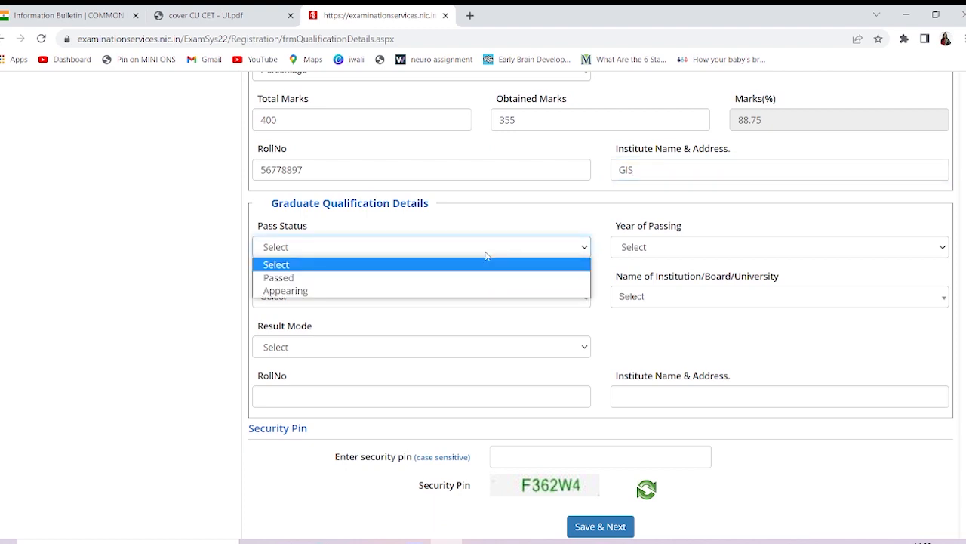
pyautogui.click(425, 291)
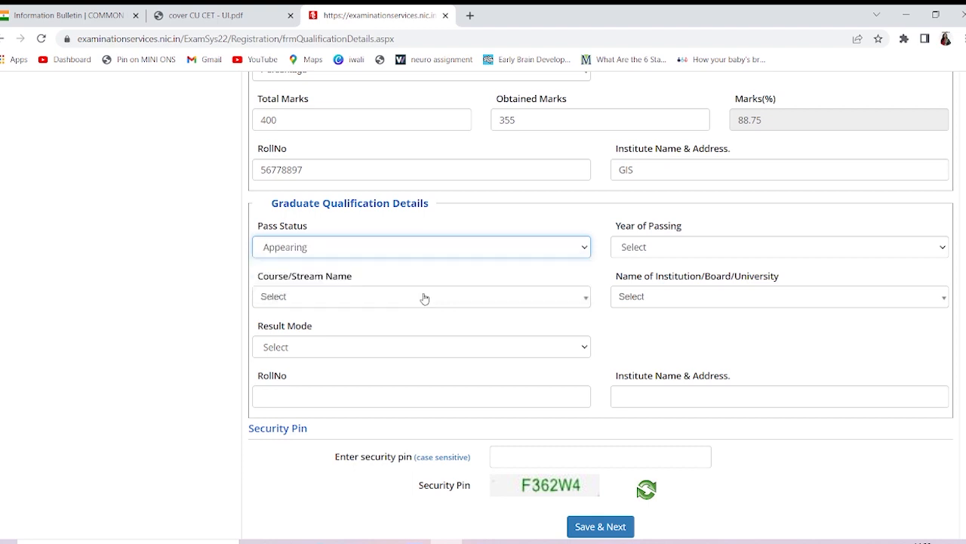
pyautogui.click(330, 301)
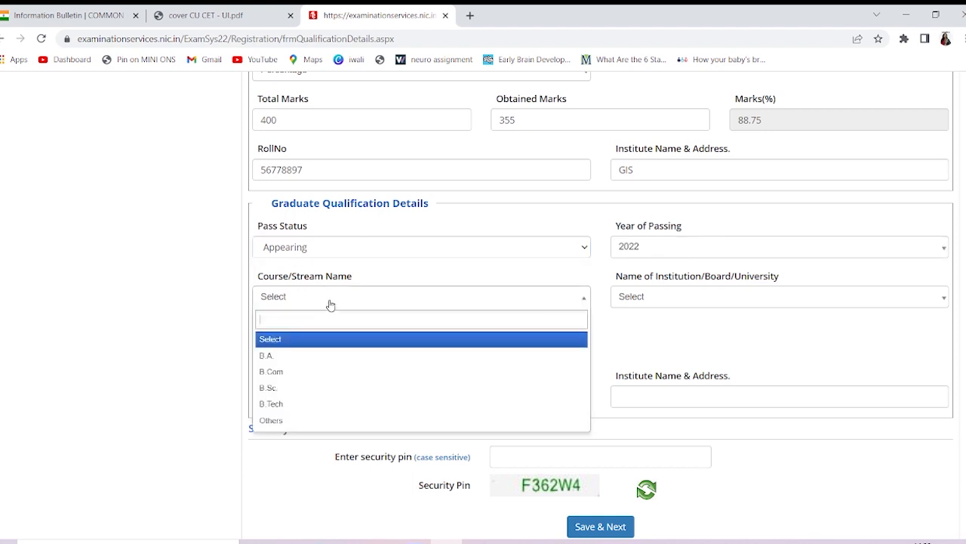
pyautogui.click(293, 389)
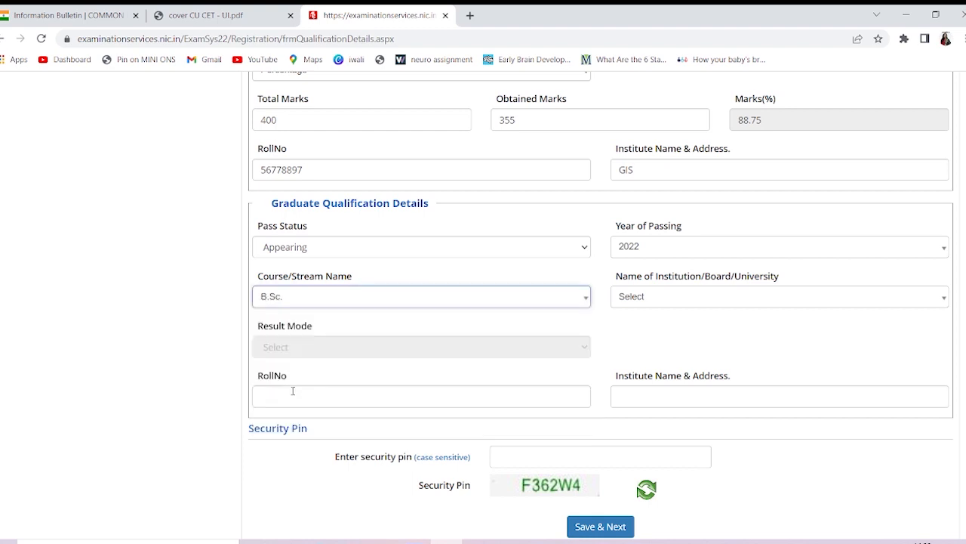
# Search for and select Dr. Harisingh Gour Vishwavidyalaya as the university
pyautogui.click(668, 302)
pyautogui.click(667, 302)
pyautogui.click(668, 302)
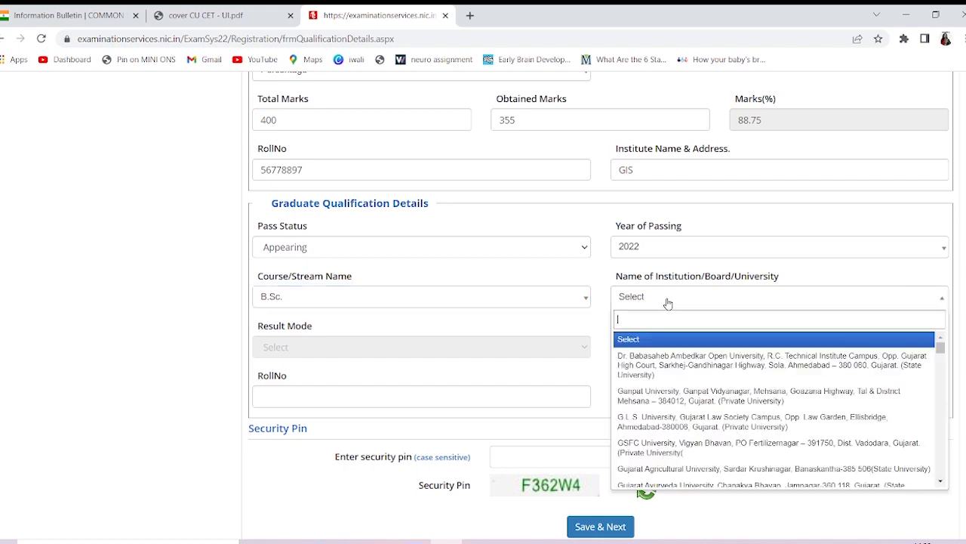
pyautogui.scroll(-5, 665, 428)
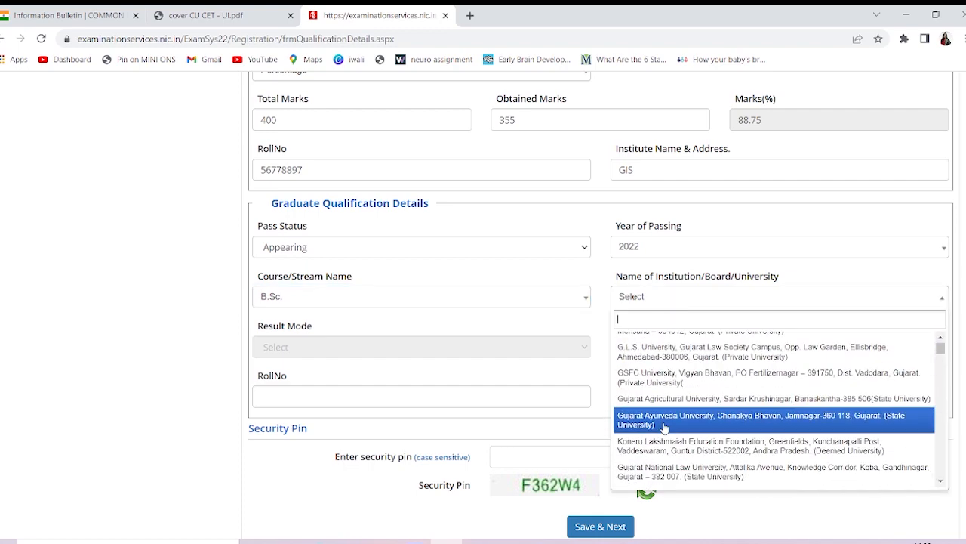
pyautogui.scroll(-5, 665, 429)
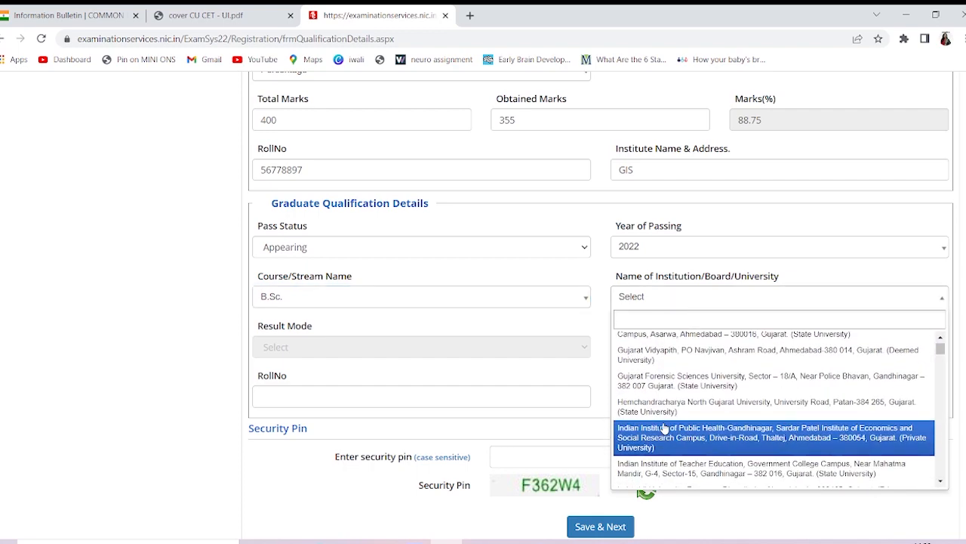
pyautogui.scroll(-6, 665, 428)
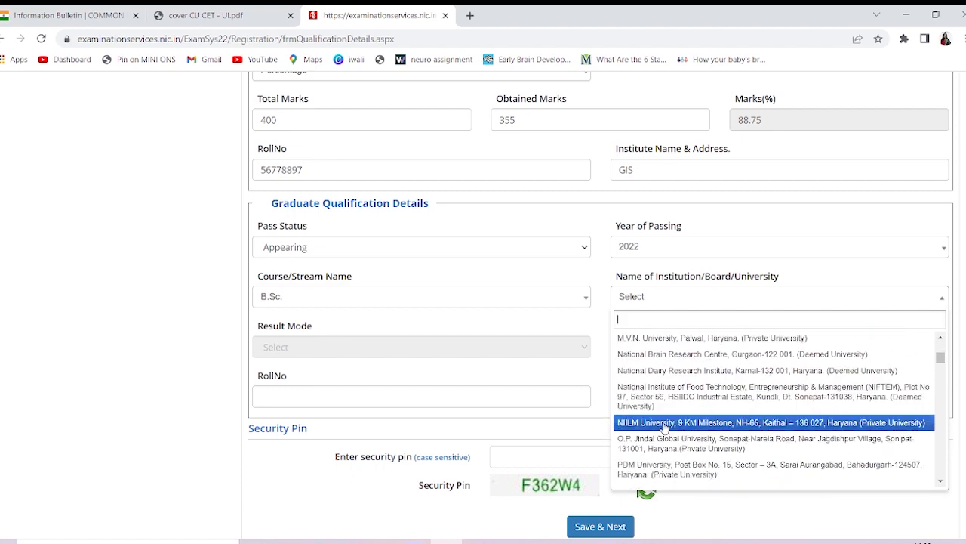
pyautogui.scroll(-10, 664, 428)
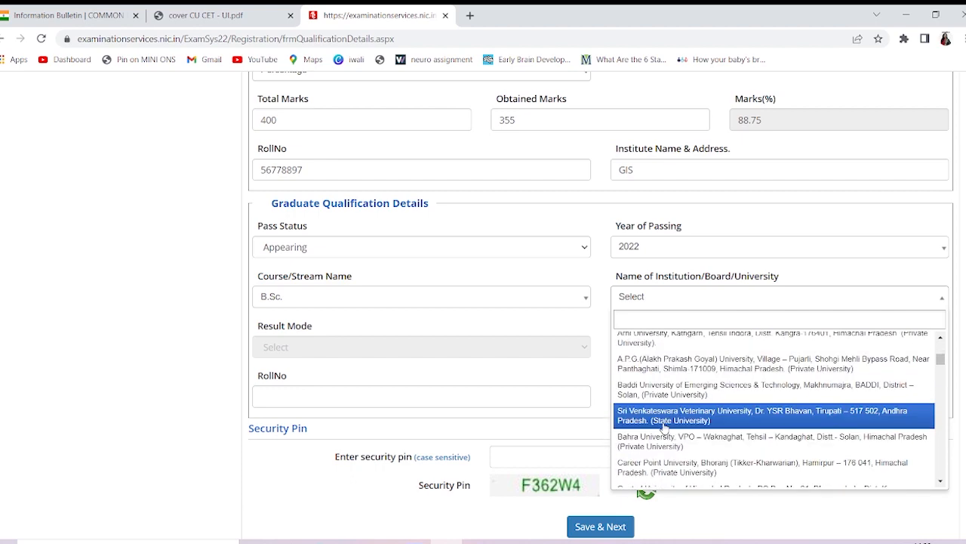
pyautogui.scroll(-10, 664, 428)
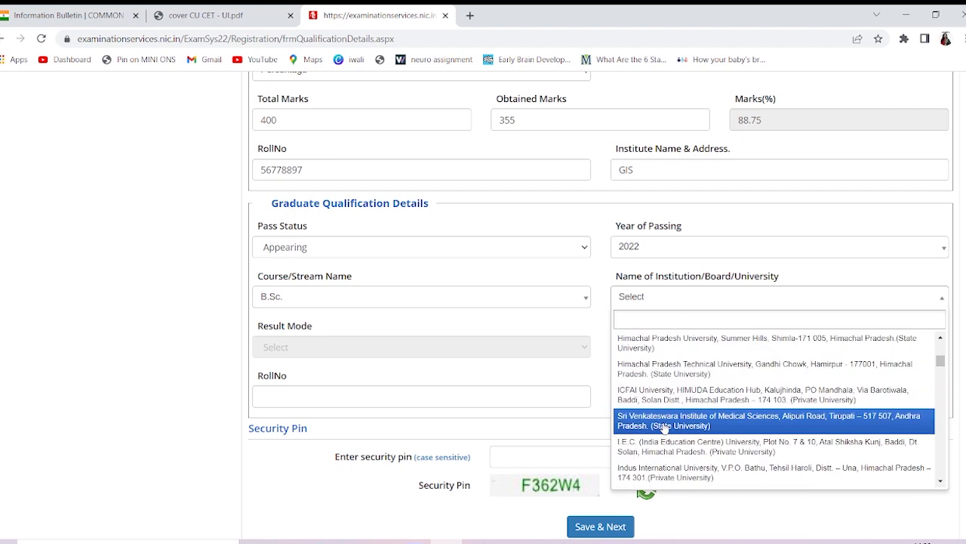
pyautogui.scroll(-5, 665, 428)
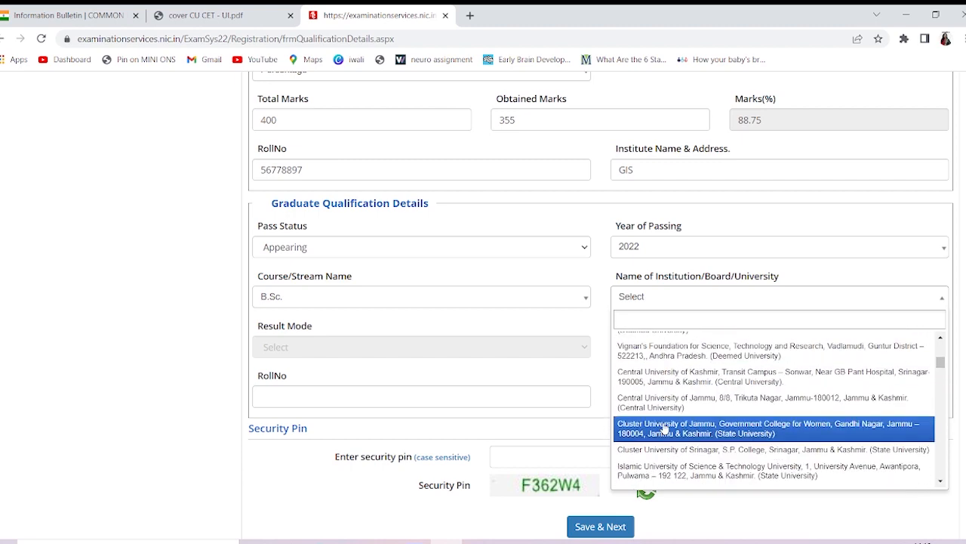
pyautogui.scroll(1, 664, 428)
pyautogui.write('DR')
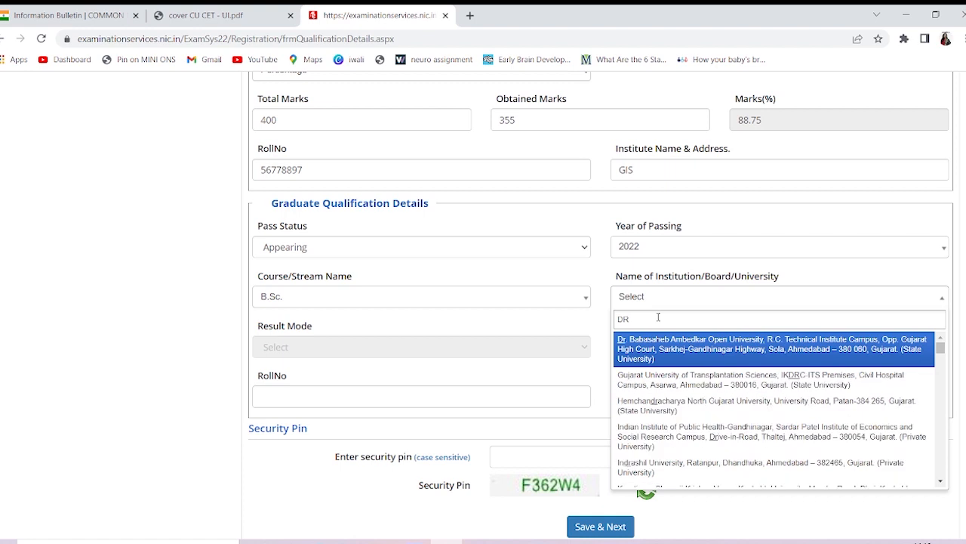
pyautogui.press('BackSpace')
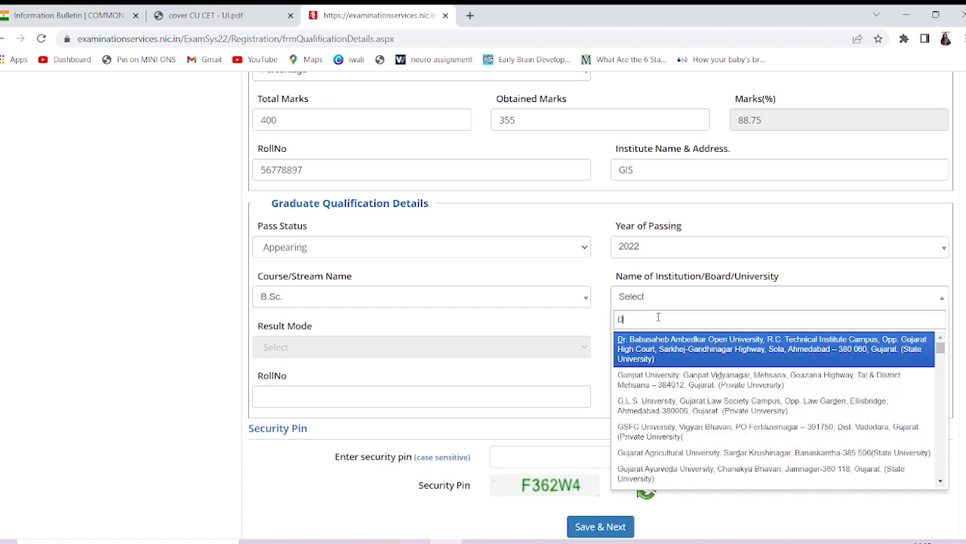
pyautogui.write('r. ')
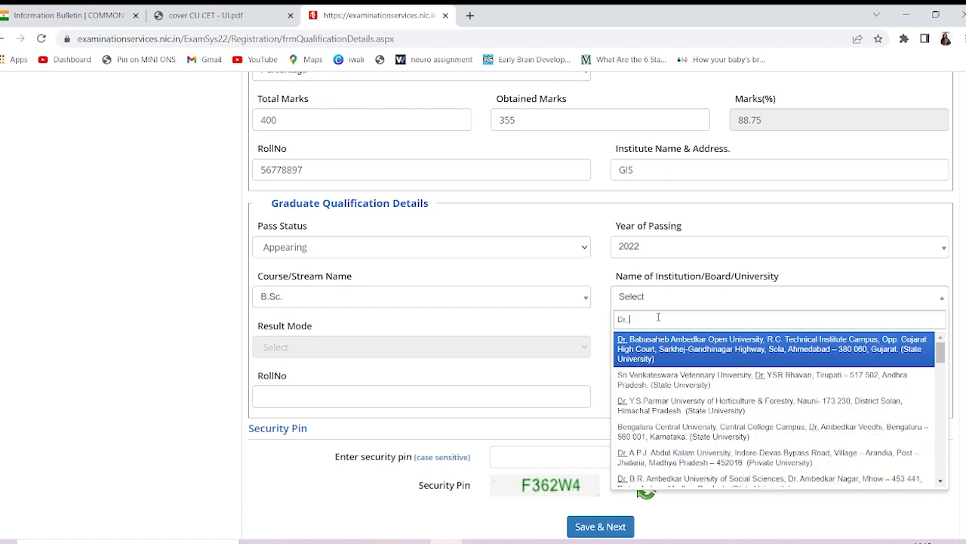
pyautogui.write('H')
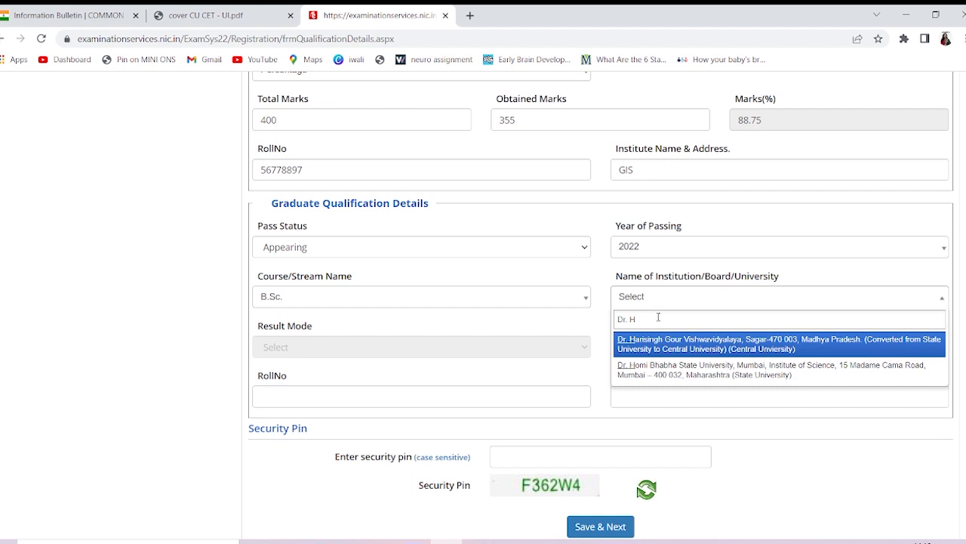
pyautogui.click(720, 345)
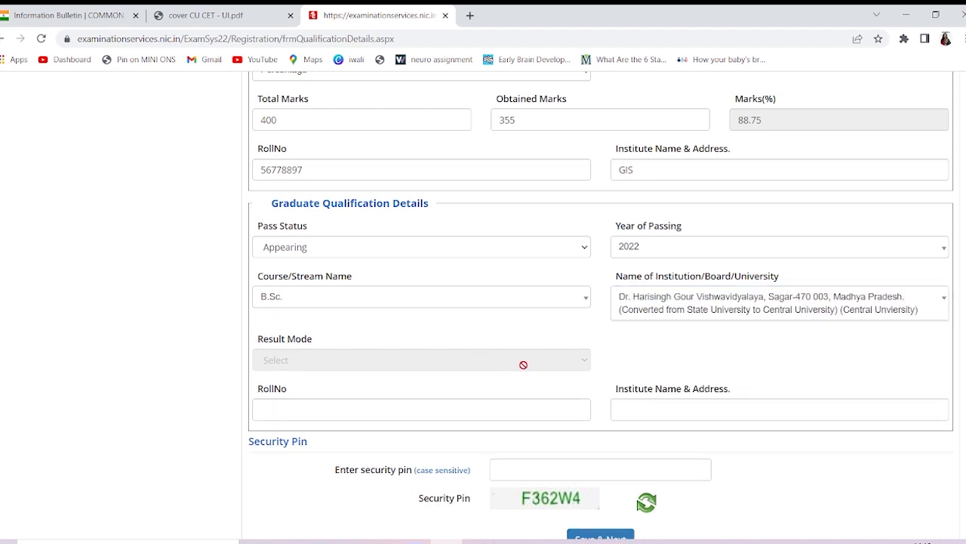
# Enter the graduate roll number and institute name 'DHSGSU, SAGAR'
pyautogui.click(492, 385)
pyautogui.scroll(-1, 468, 355)
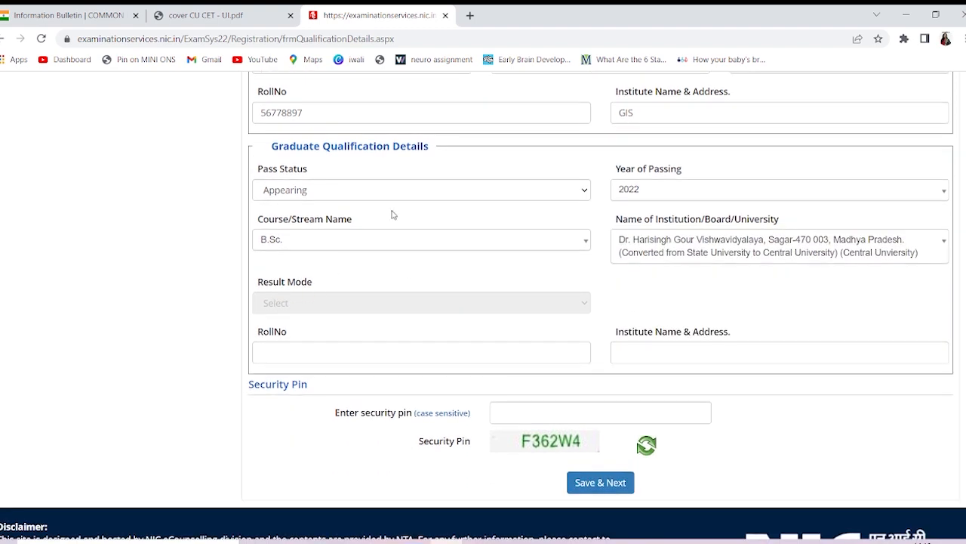
pyautogui.click(387, 355)
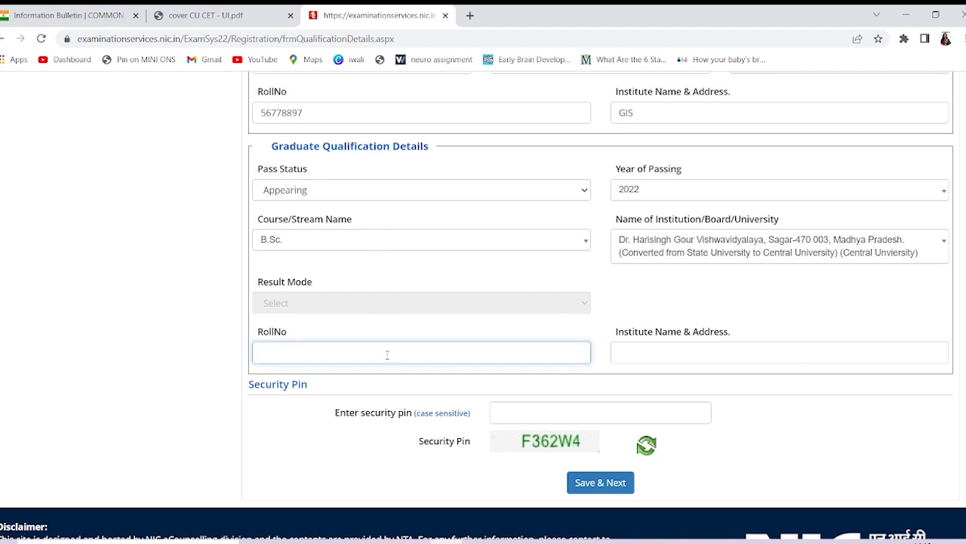
pyautogui.click(660, 352)
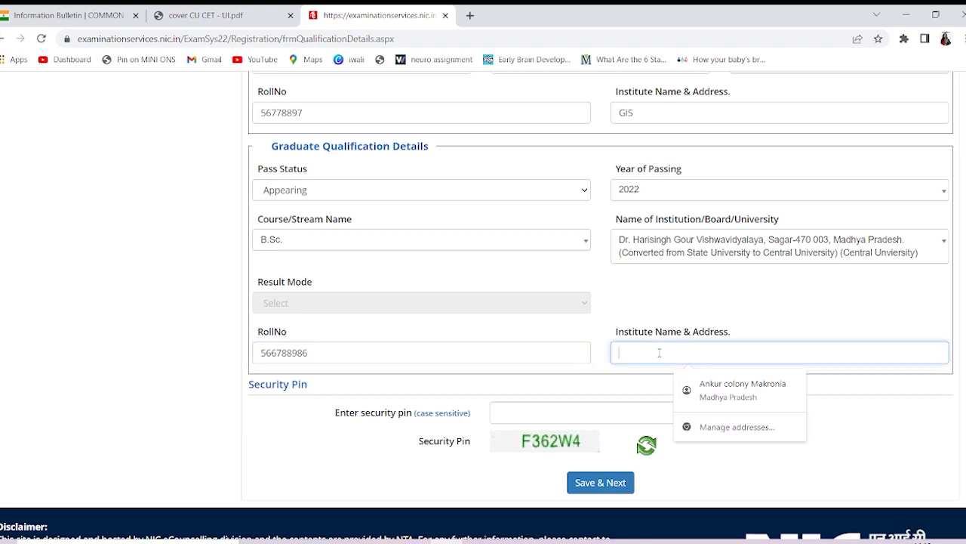
pyautogui.write('DHS')
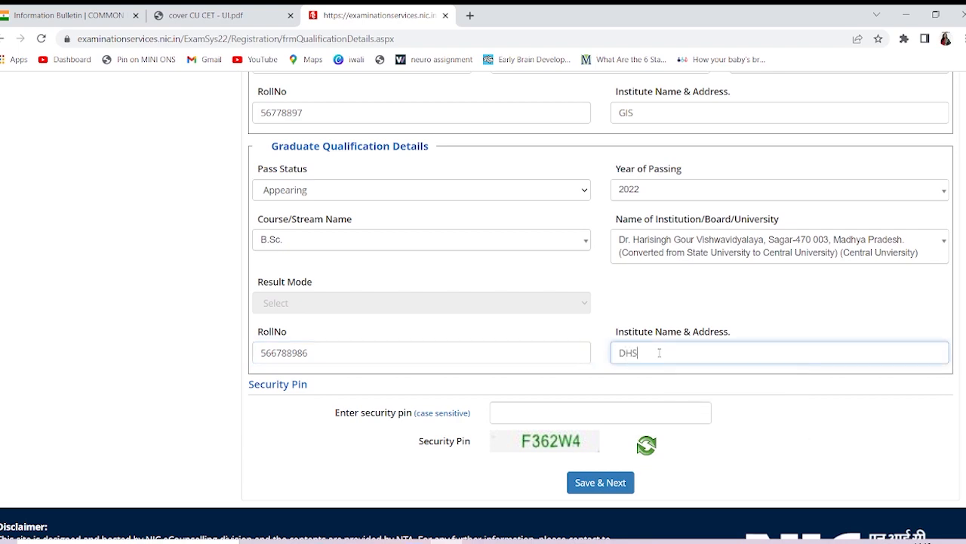
pyautogui.write('GSU')
pyautogui.scroll(-1, 660, 352)
pyautogui.write(', SAGAR')
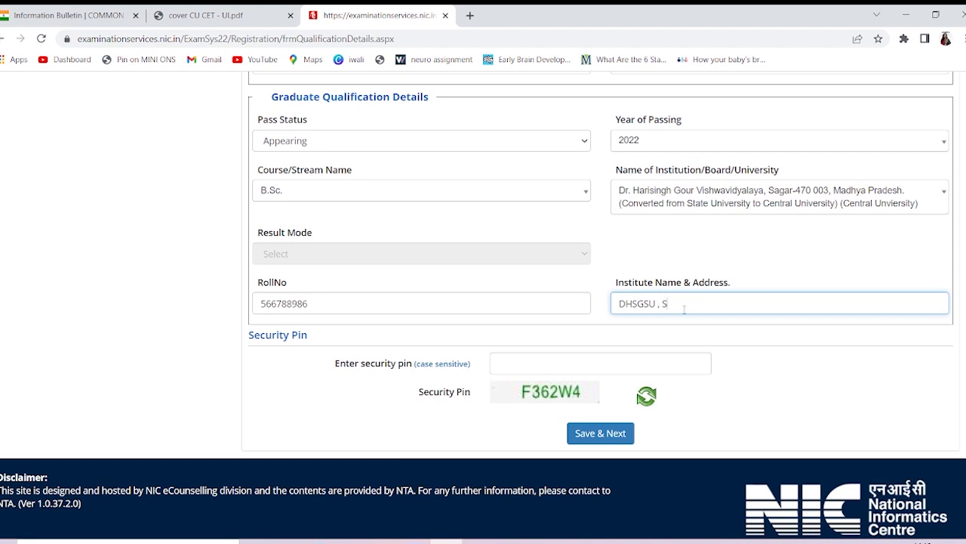
# Enter the security pin and save the qualification details with Save & Next
pyautogui.click(602, 371)
pyautogui.write('F')
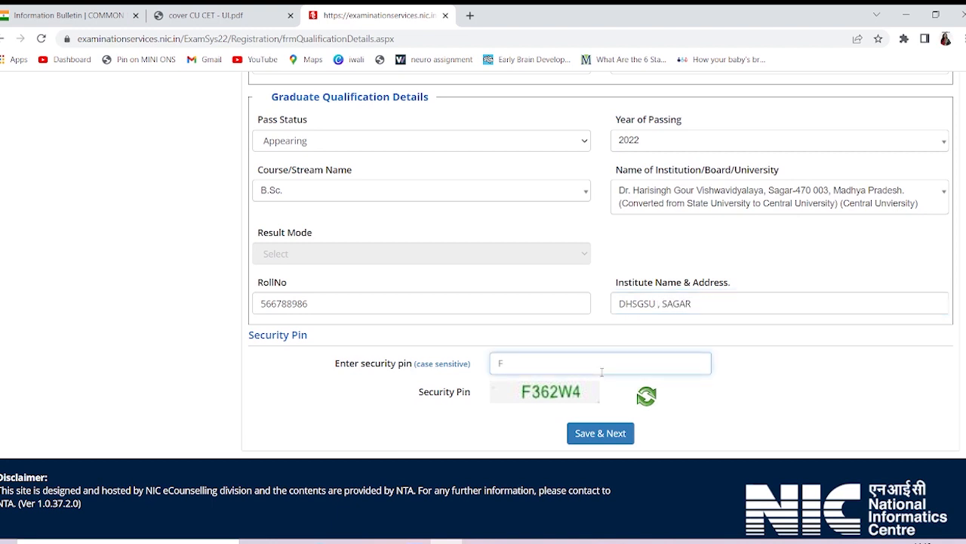
pyautogui.write('362W4')
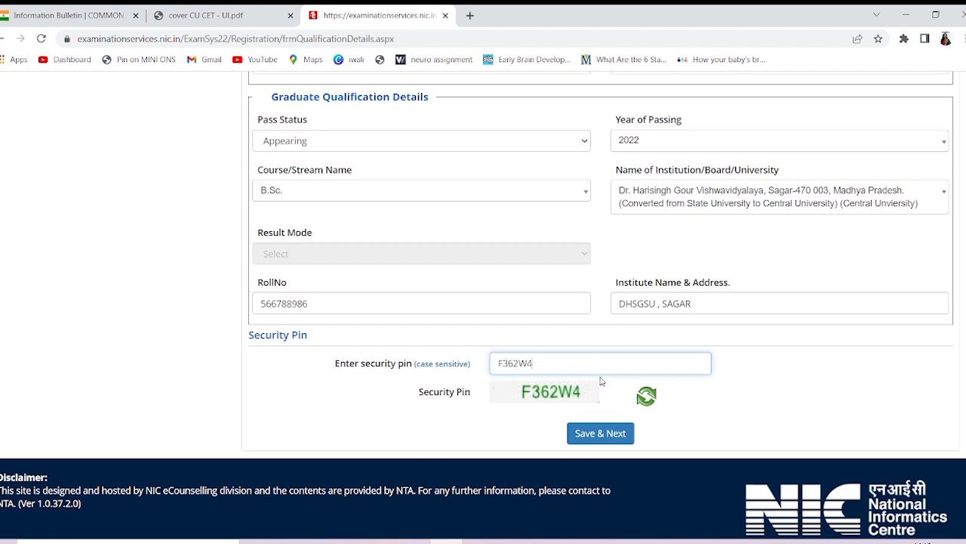
pyautogui.click(609, 434)
# Confirm the save, answer No to the other national-level exam question, and enter the security pin
pyautogui.click(460, 330)
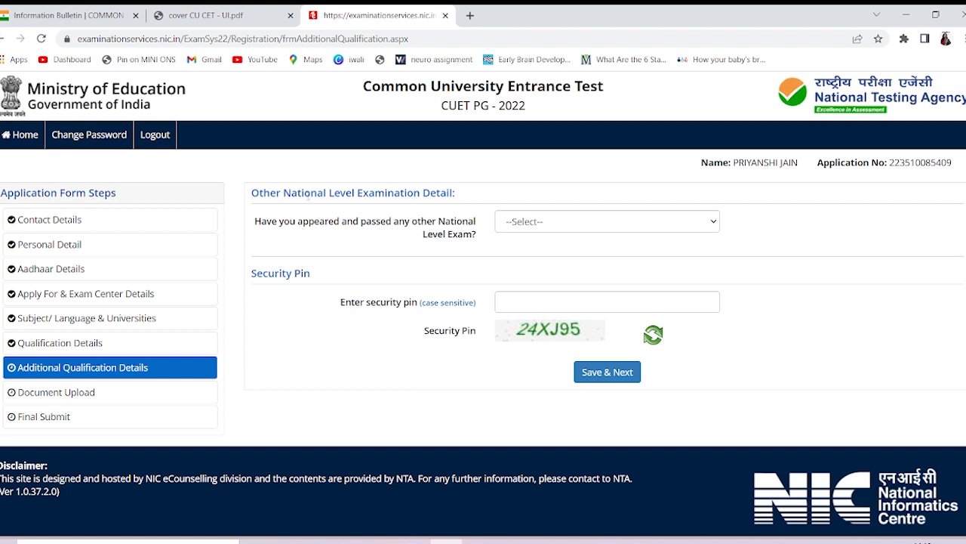
pyautogui.click(526, 227)
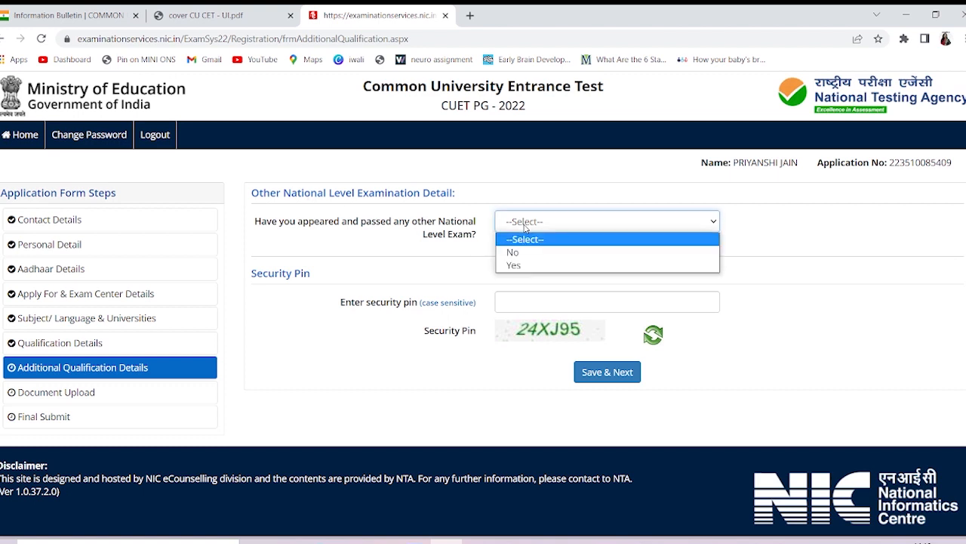
pyautogui.click(529, 252)
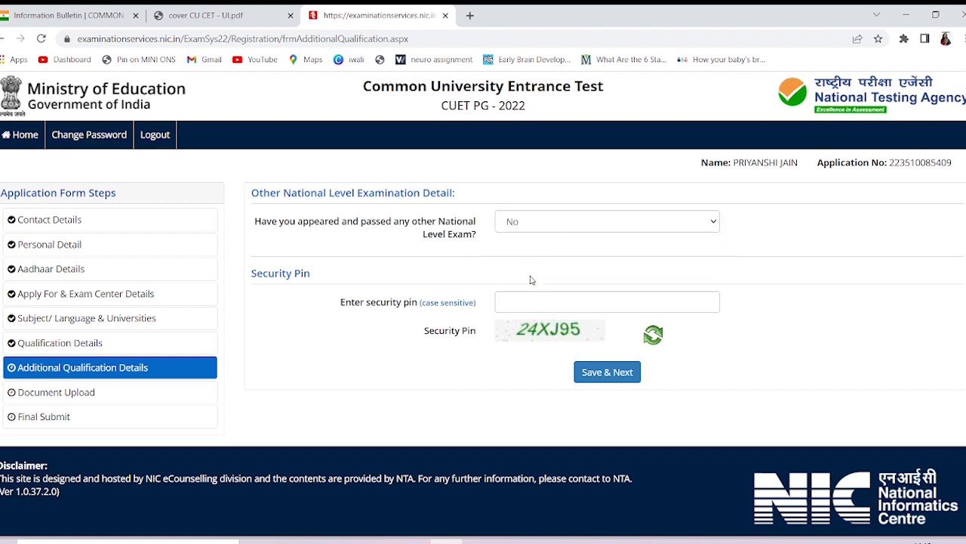
pyautogui.click(531, 303)
pyautogui.write('24')
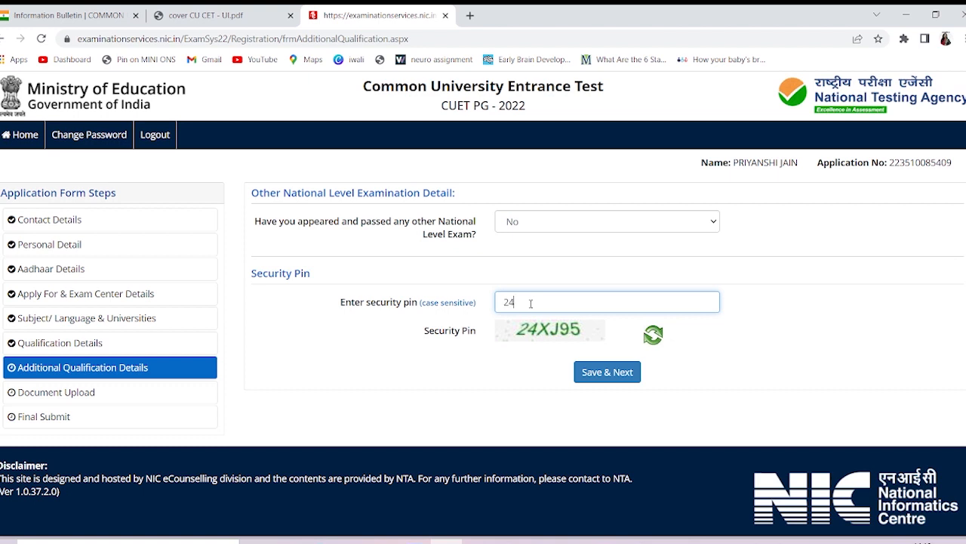
pyautogui.write('XJ95')
pyautogui.click(709, 225)
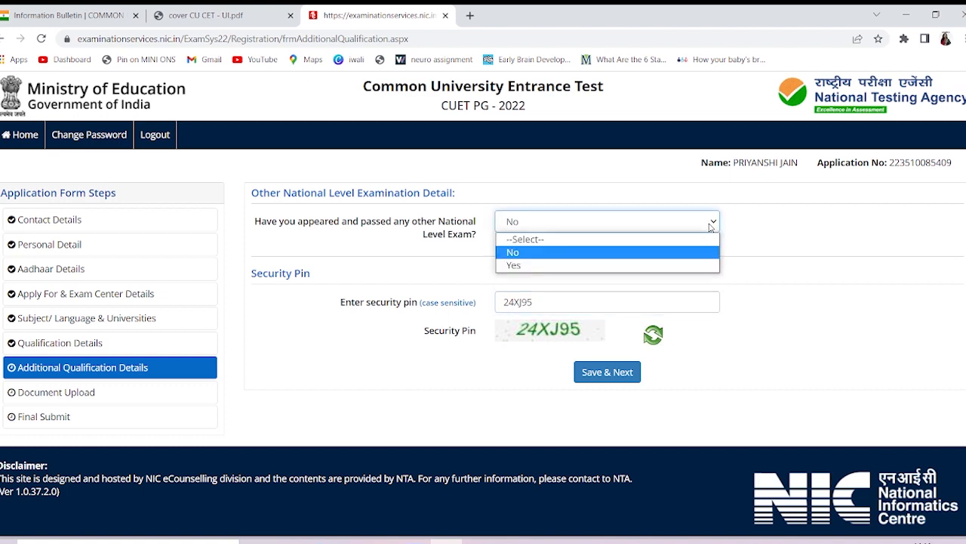
# Answer Yes for other exams, choosing GPAT as the exam name and 2022 as the passing year
pyautogui.click(646, 264)
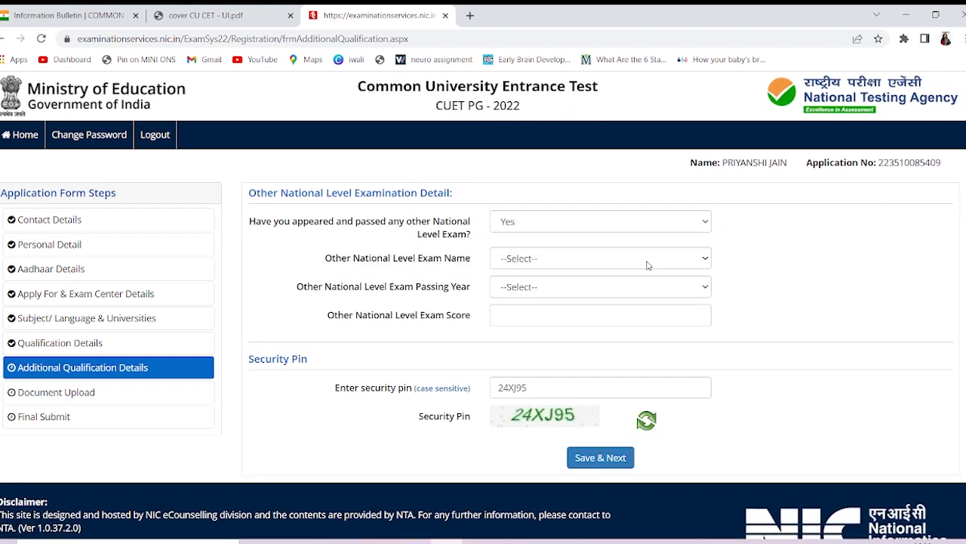
pyautogui.click(596, 262)
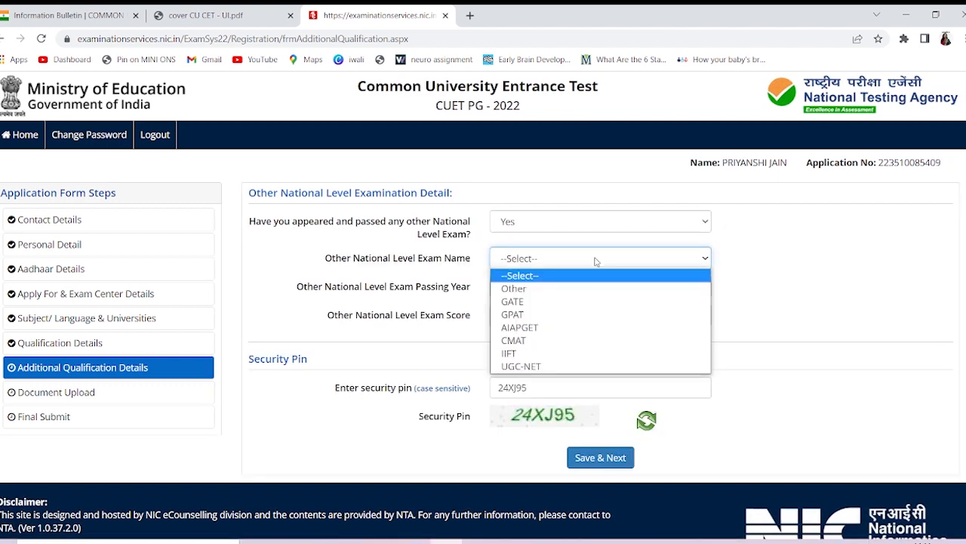
pyautogui.click(559, 313)
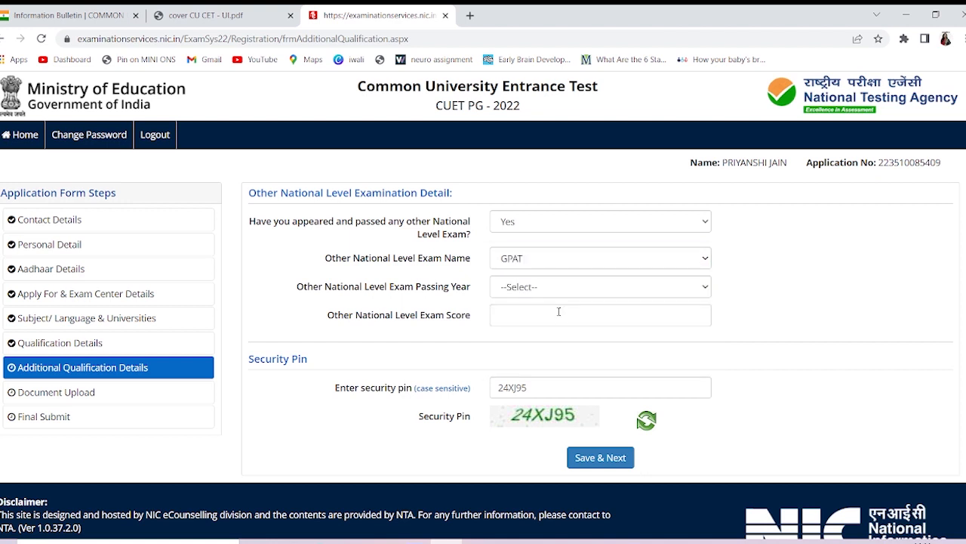
pyautogui.click(555, 261)
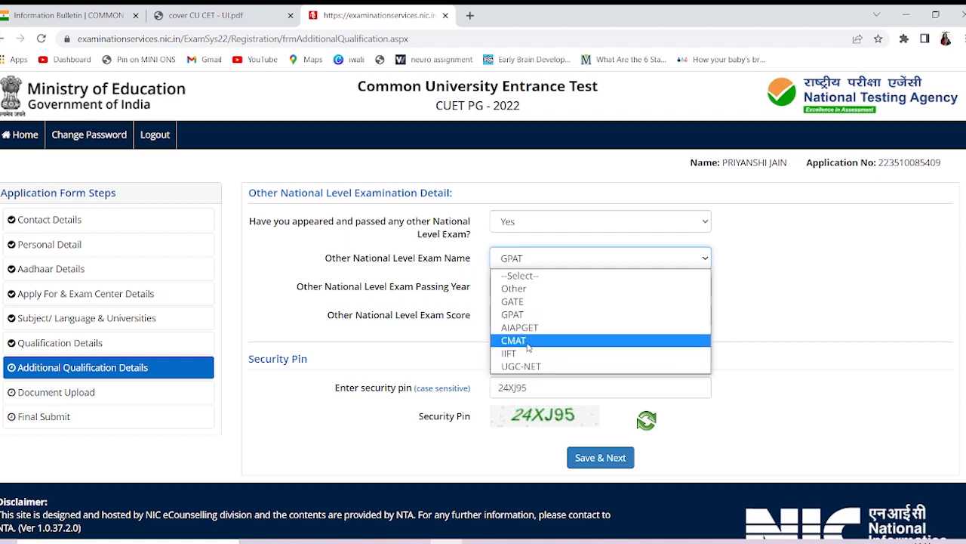
pyautogui.click(552, 290)
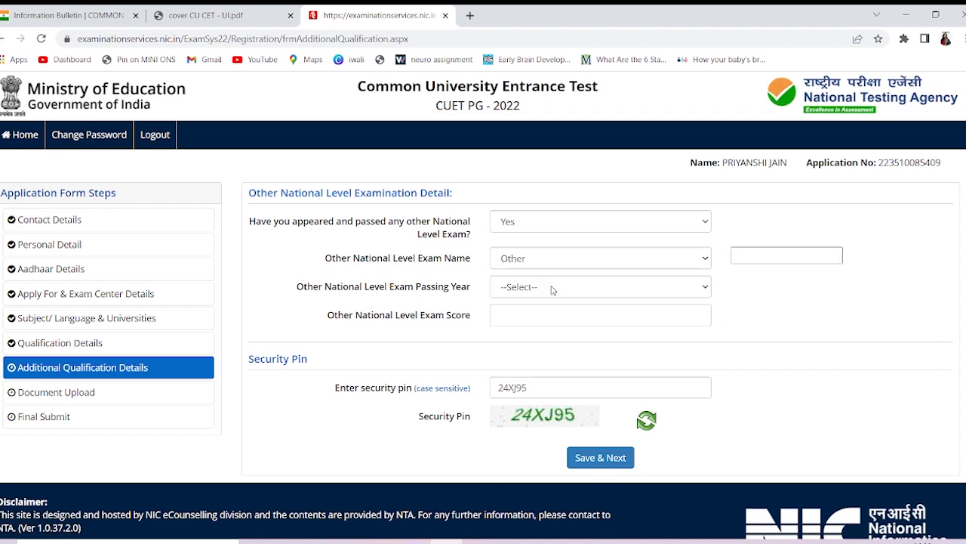
pyautogui.click(759, 256)
pyautogui.click(707, 260)
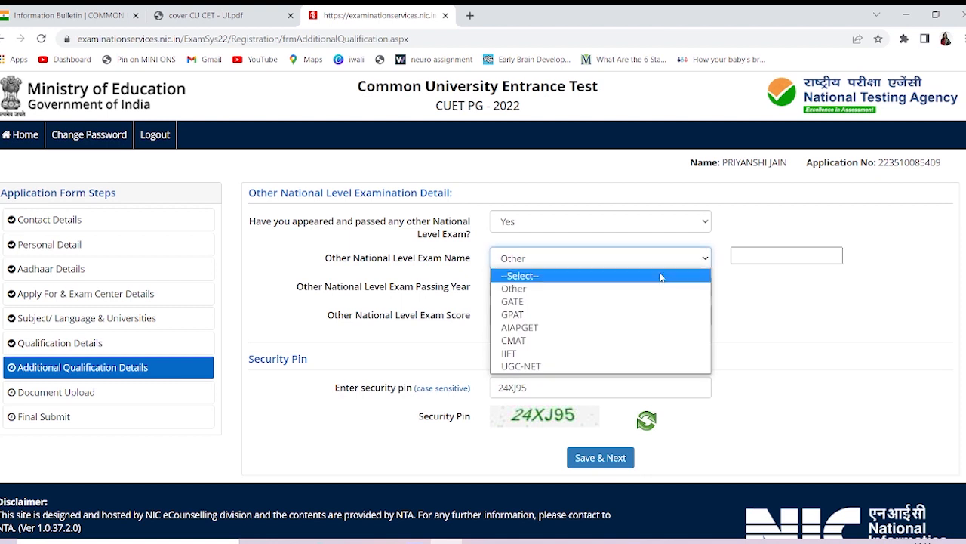
pyautogui.click(619, 314)
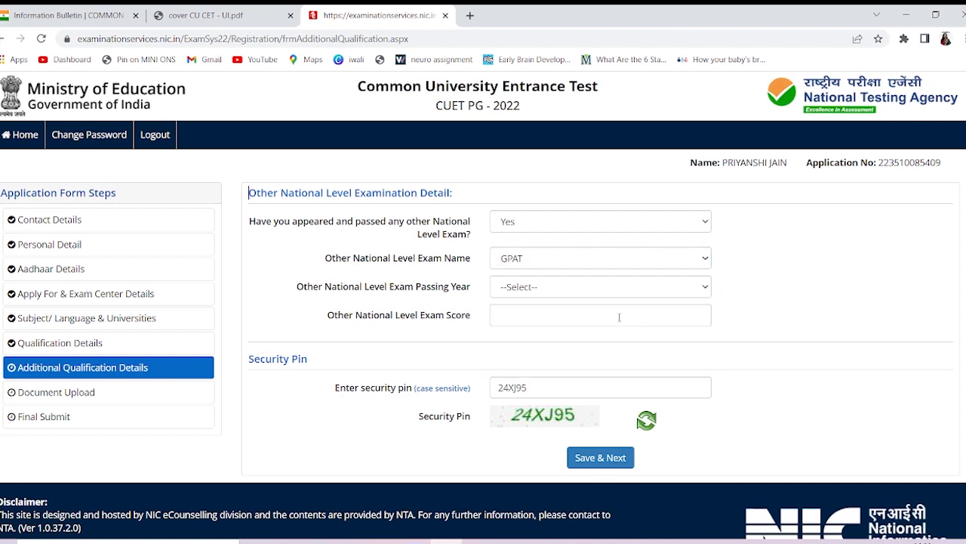
pyautogui.click(586, 293)
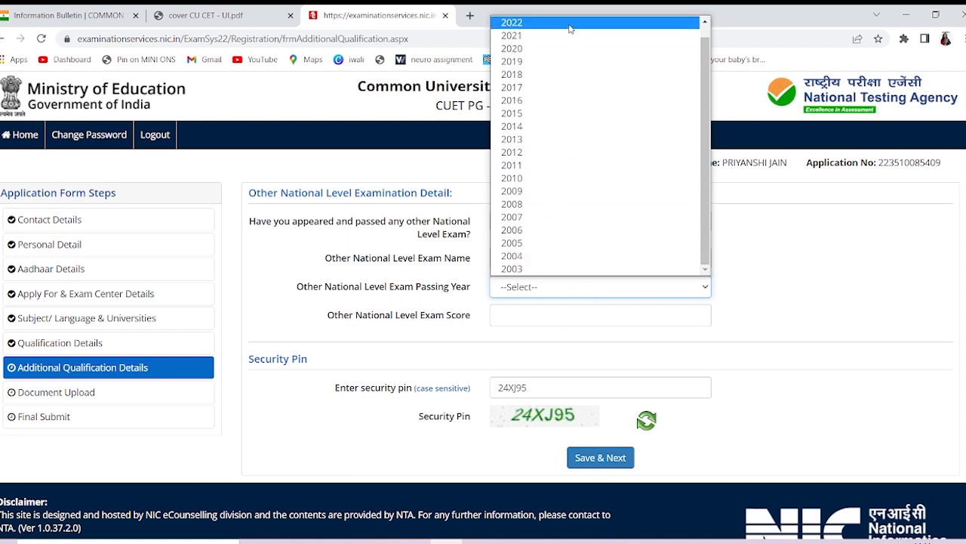
pyautogui.click(570, 29)
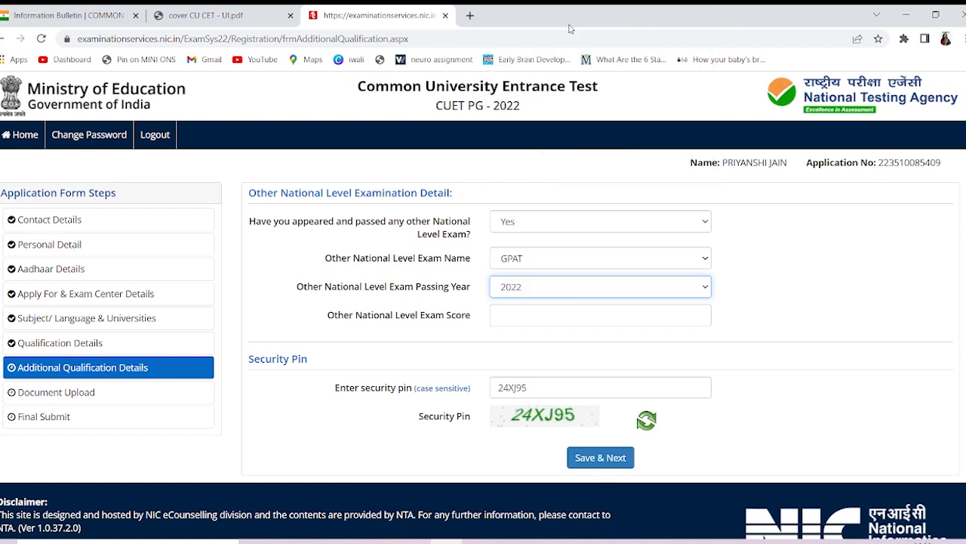
# Enter a GPAT score of 67 and save the section, confirming with Yes
pyautogui.click(523, 318)
pyautogui.write('67')
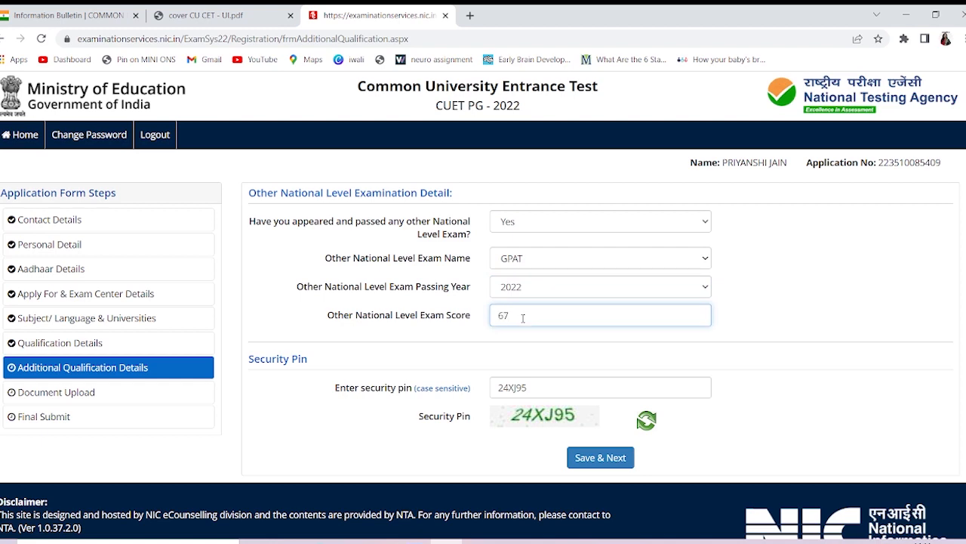
pyautogui.scroll(-1, 522, 318)
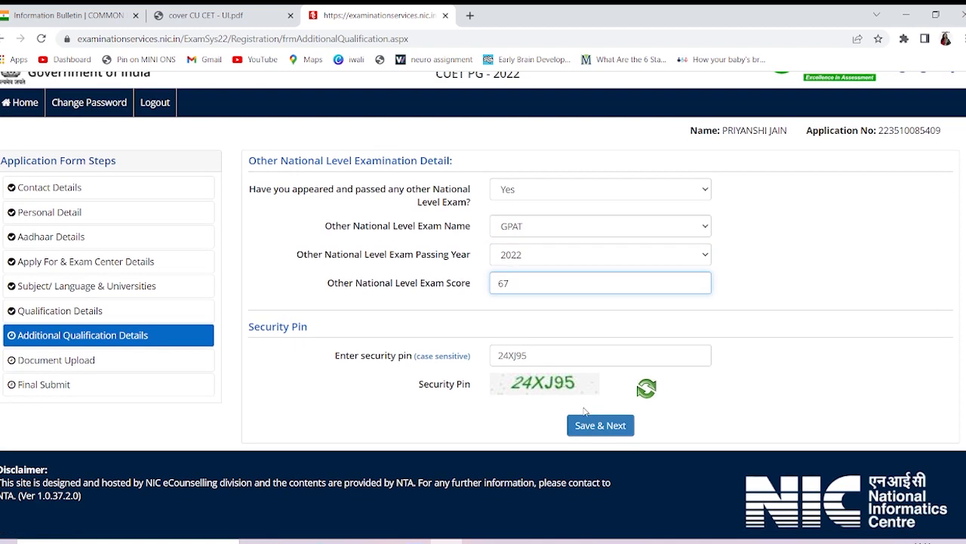
pyautogui.click(597, 427)
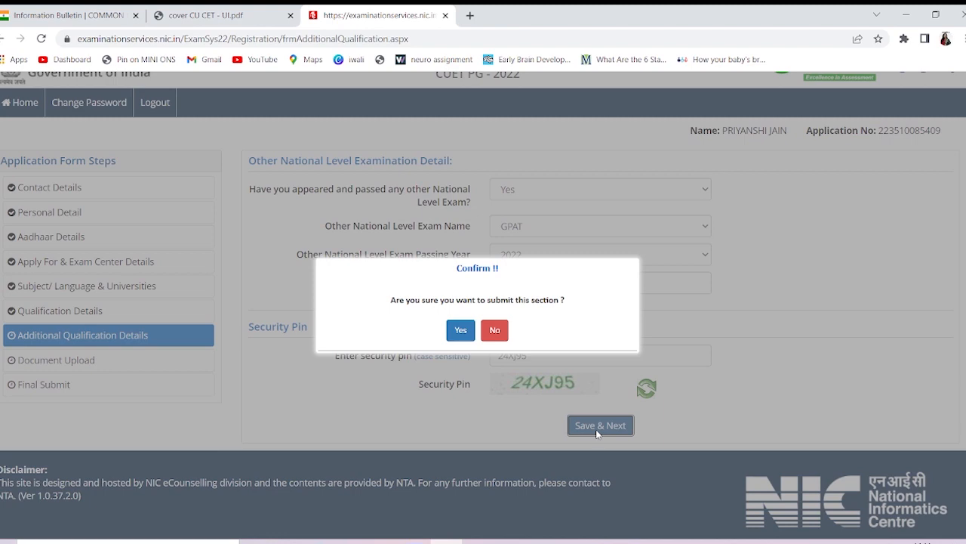
pyautogui.click(462, 330)
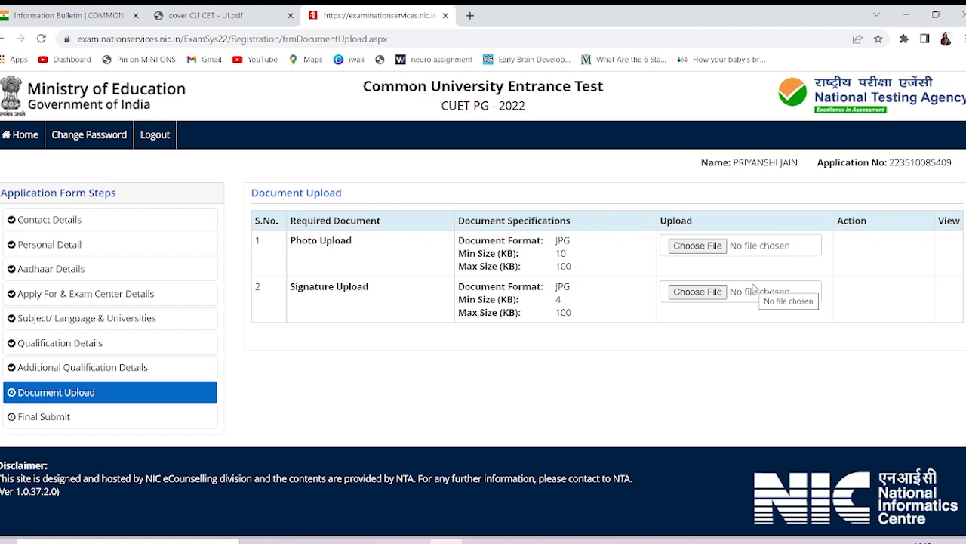
# Choose the Desktop photo 2020-10-05 03.57.37 for the Photo Upload row
pyautogui.click(715, 247)
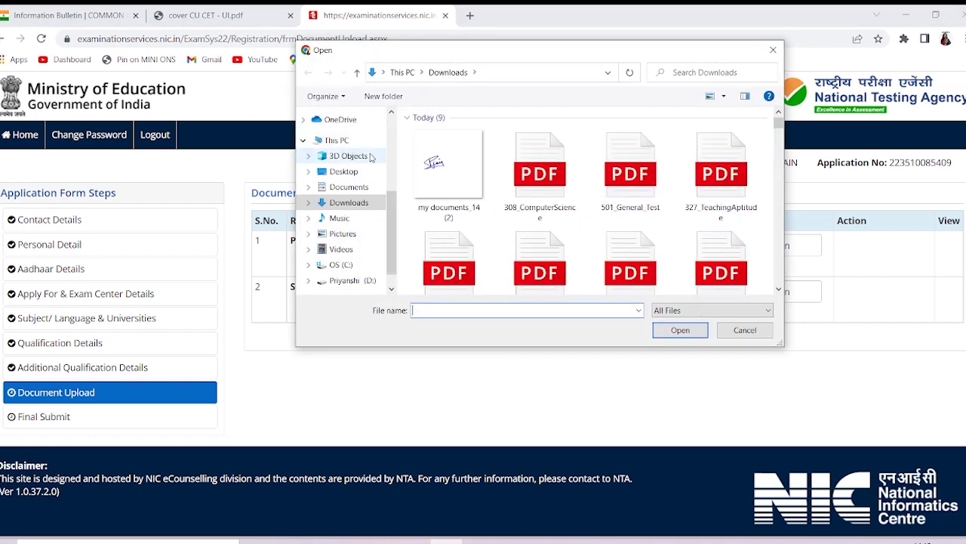
pyautogui.click(351, 173)
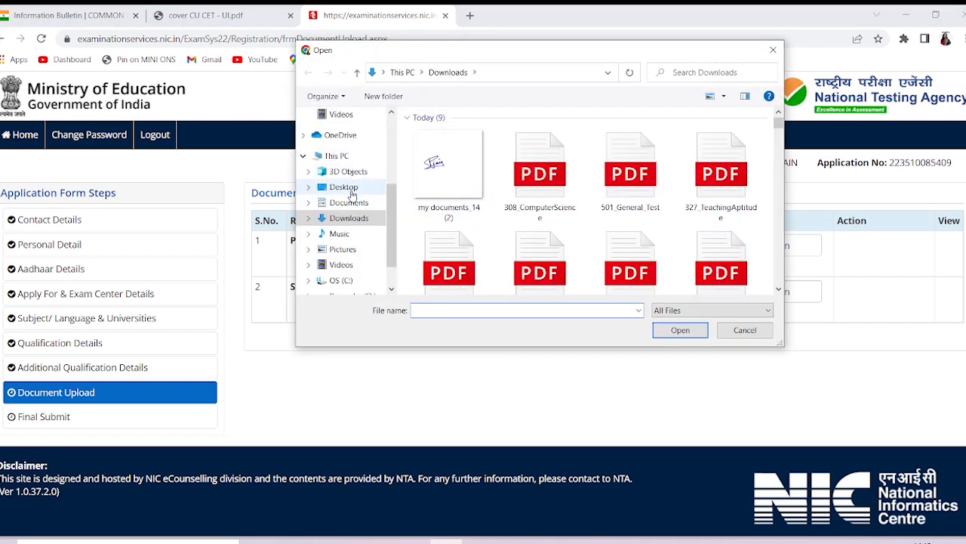
pyautogui.scroll(-1, 655, 226)
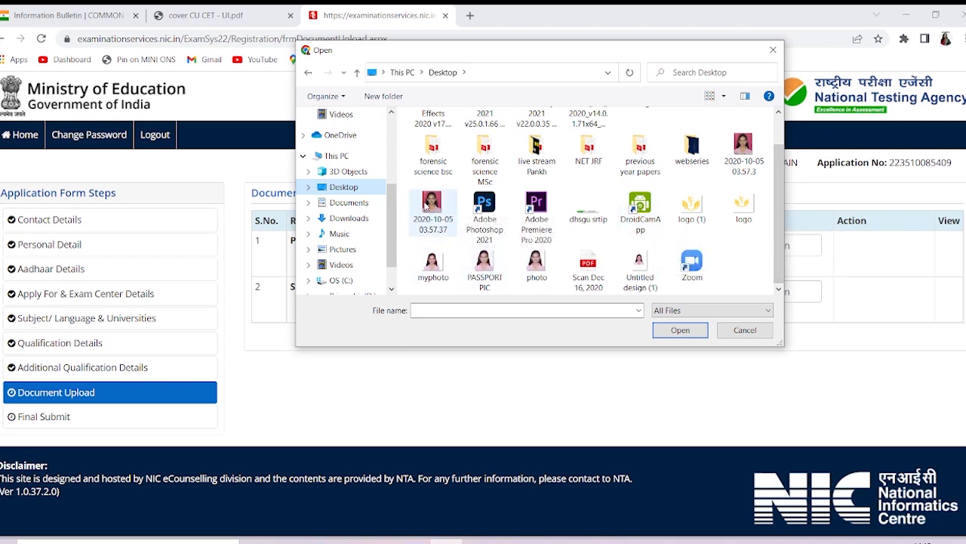
pyautogui.click(427, 207)
pyautogui.click(680, 330)
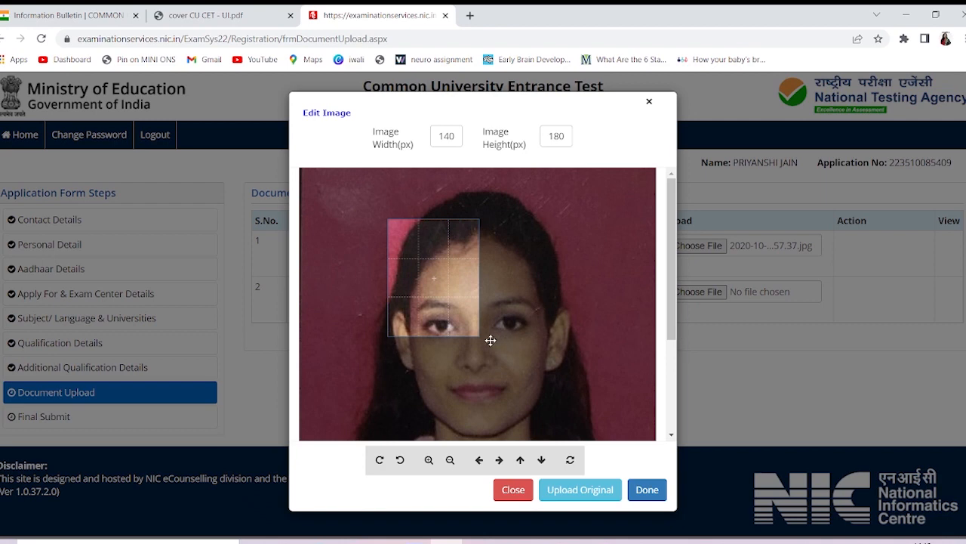
# Reposition and zoom out the photo until the whole face fits the crop frame, then accept it
pyautogui.moveTo(483, 337); pyautogui.dragTo(446, 279)
pyautogui.moveTo(475, 330); pyautogui.dragTo(484, 334)
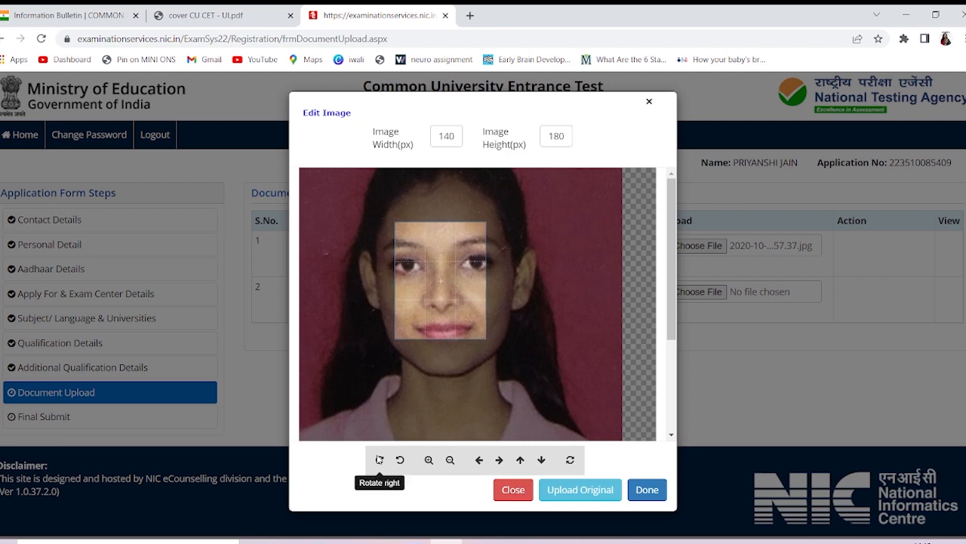
pyautogui.click(427, 460)
pyautogui.click(427, 459)
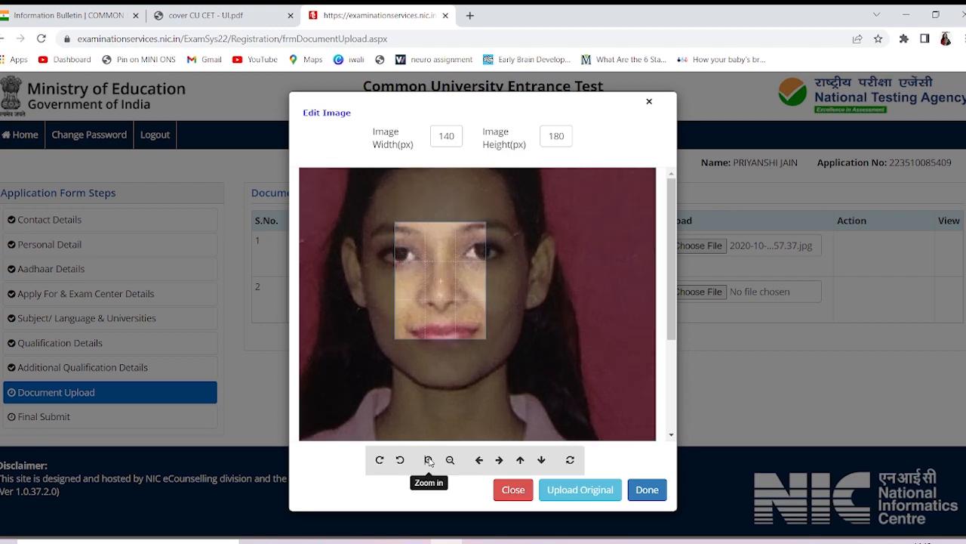
pyautogui.click(450, 461)
pyautogui.click(450, 461)
pyautogui.click(450, 461)
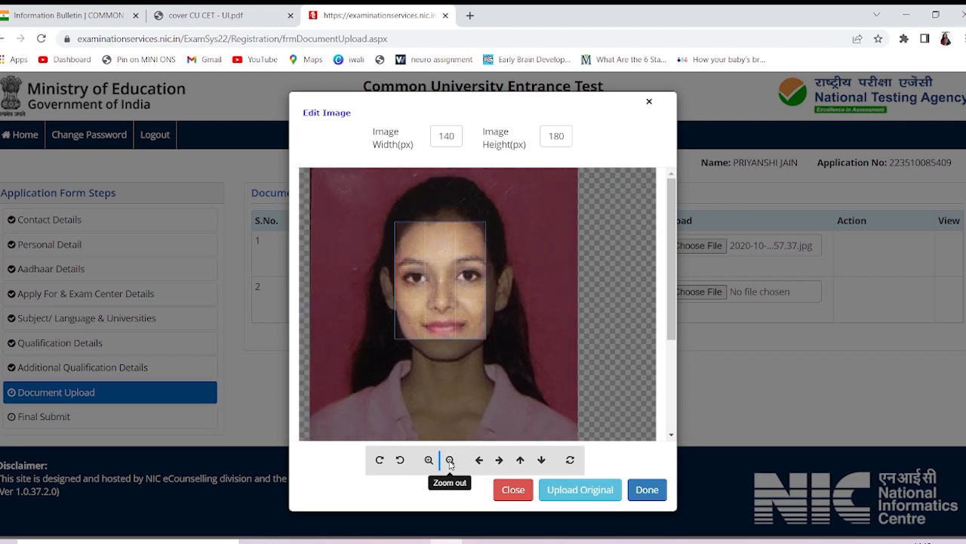
pyautogui.click(450, 460)
pyautogui.click(450, 460)
pyautogui.click(450, 460)
pyautogui.click(450, 460)
pyautogui.click(450, 461)
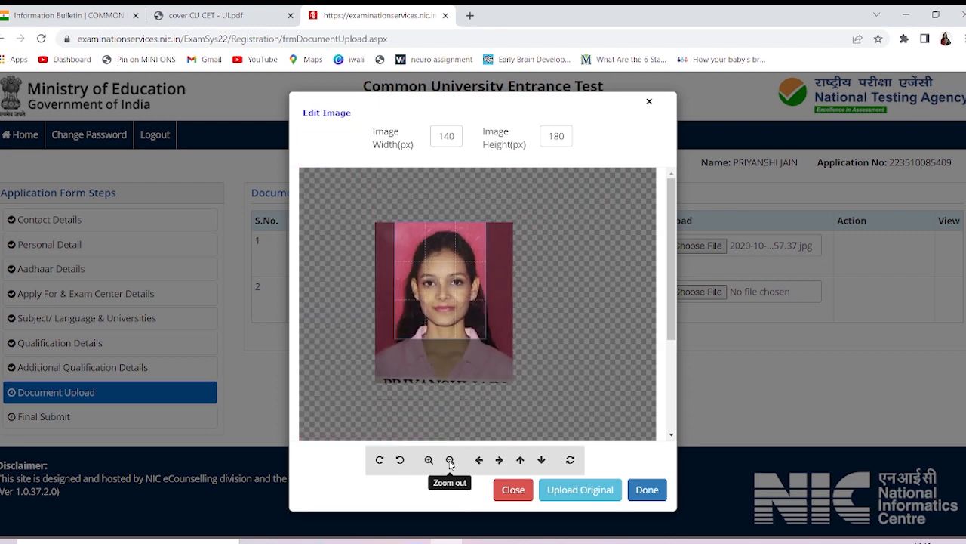
pyautogui.click(450, 461)
pyautogui.click(450, 461)
pyautogui.click(450, 461)
pyautogui.click(450, 461)
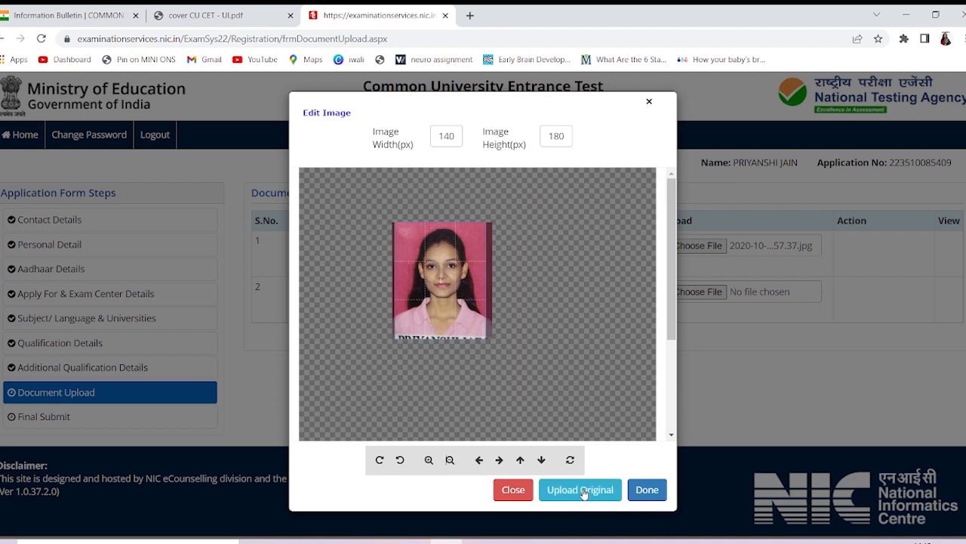
pyautogui.click(644, 490)
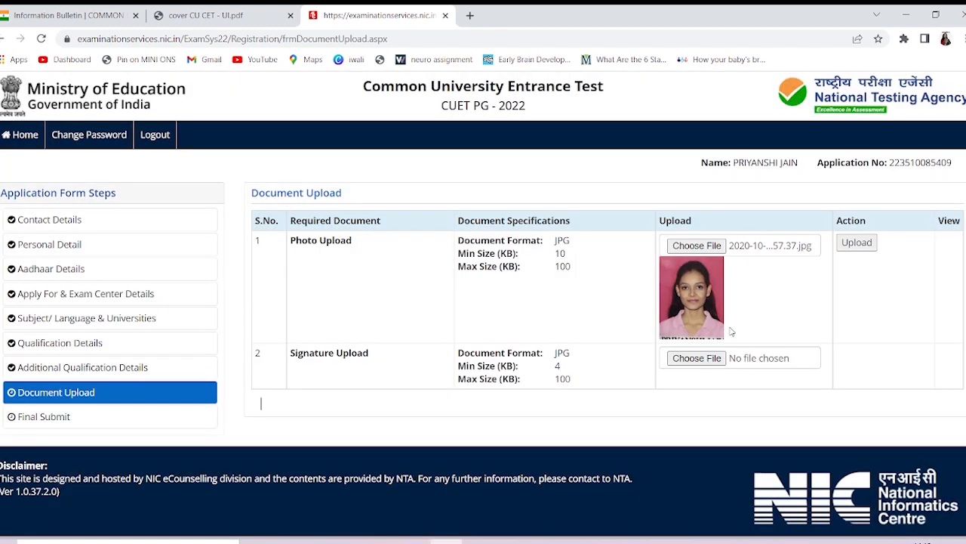
# Choose the signature image my documents_14 (2) from the Downloads folder
pyautogui.click(700, 360)
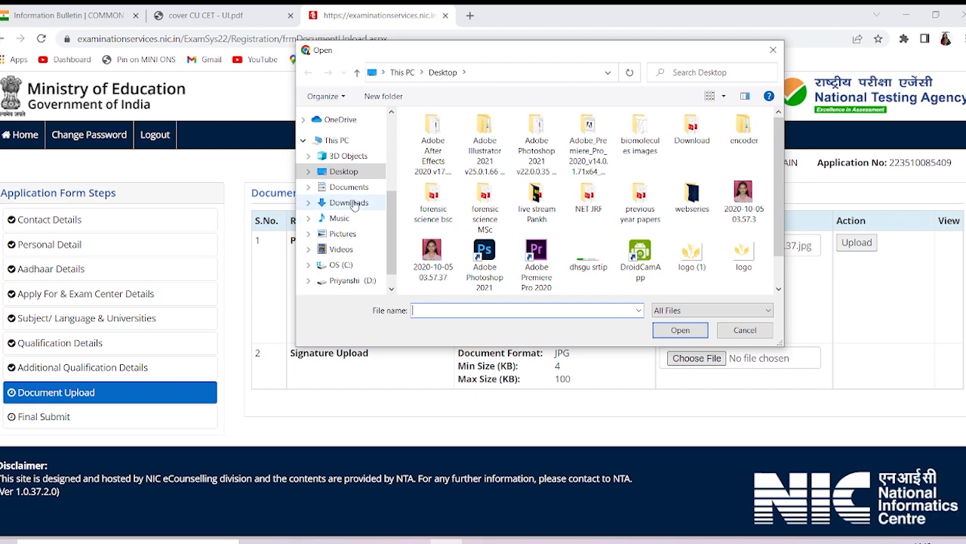
pyautogui.click(353, 206)
pyautogui.click(438, 171)
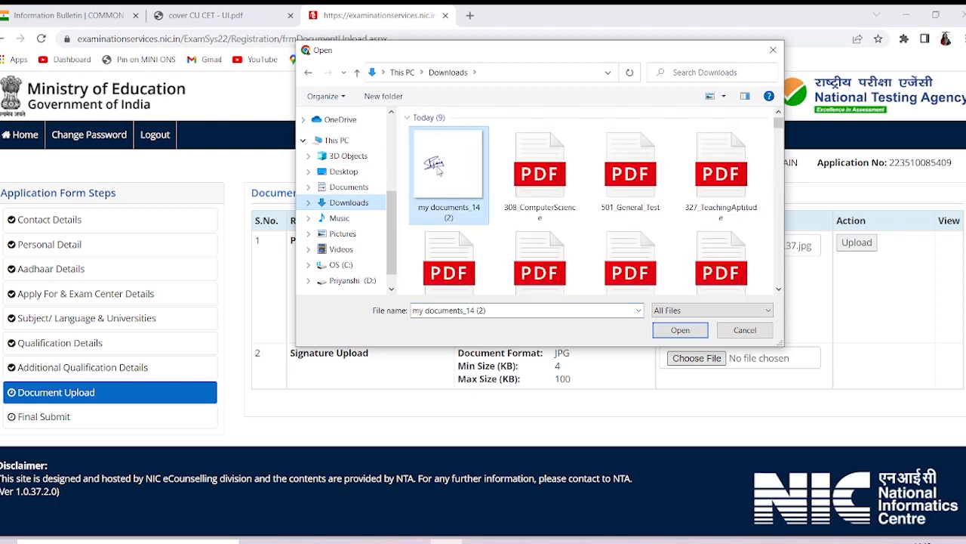
pyautogui.click(680, 330)
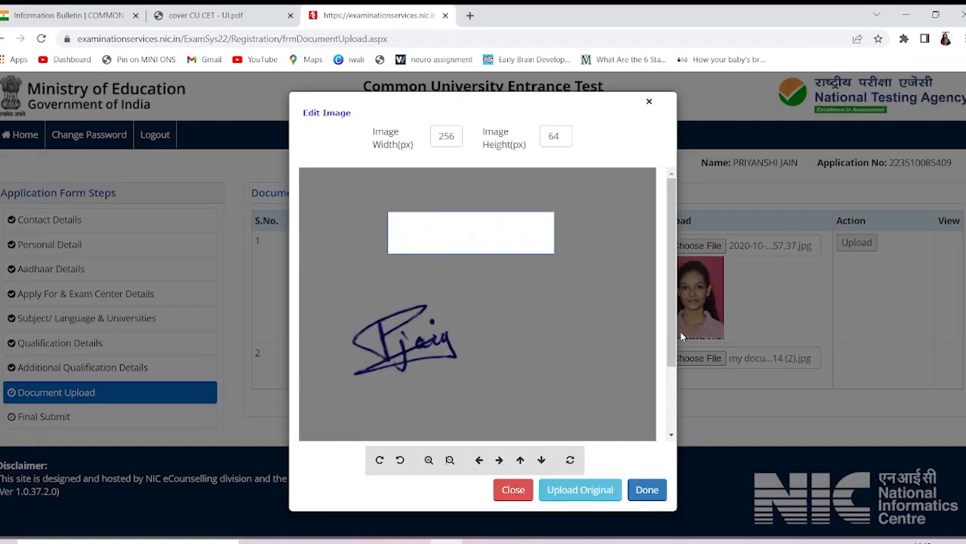
# Fit the signature into the crop frame, then upload the photo and dismiss the success alert
pyautogui.moveTo(498, 346); pyautogui.dragTo(549, 243)
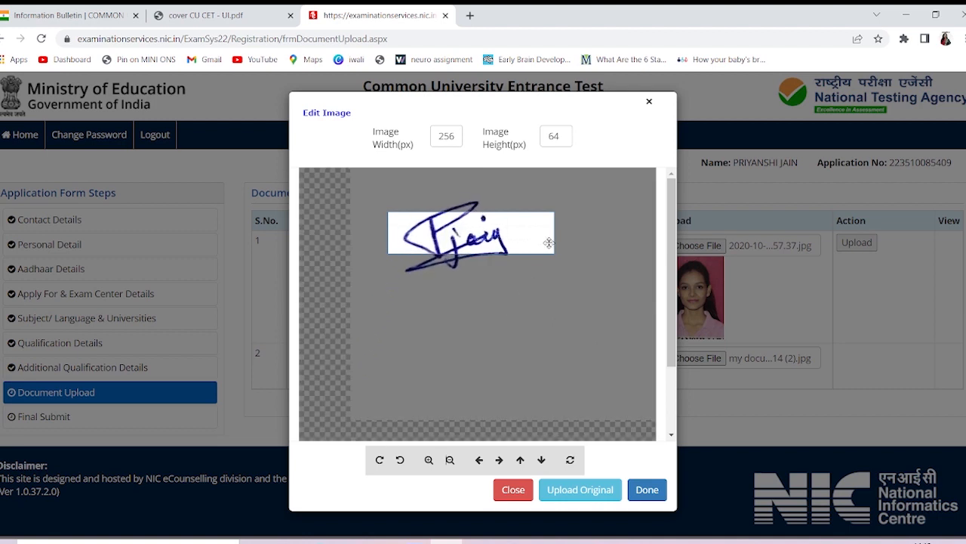
pyautogui.click(450, 460)
pyautogui.click(450, 459)
pyautogui.click(450, 460)
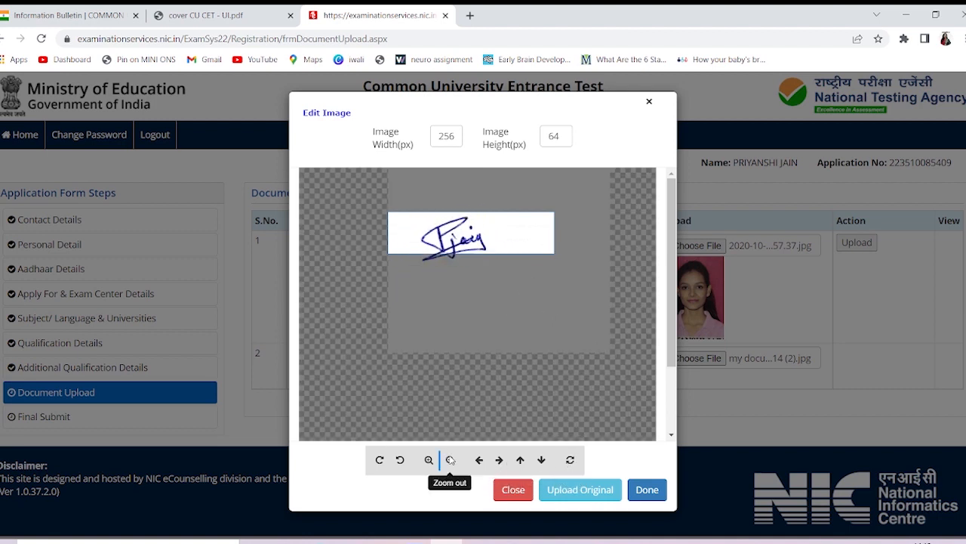
pyautogui.click(450, 460)
pyautogui.moveTo(482, 326)
pyautogui.mouseDown()
pyautogui.moveTo(472, 337)
pyautogui.moveTo(485, 297)
pyautogui.moveTo(486, 316)
pyautogui.mouseUp()
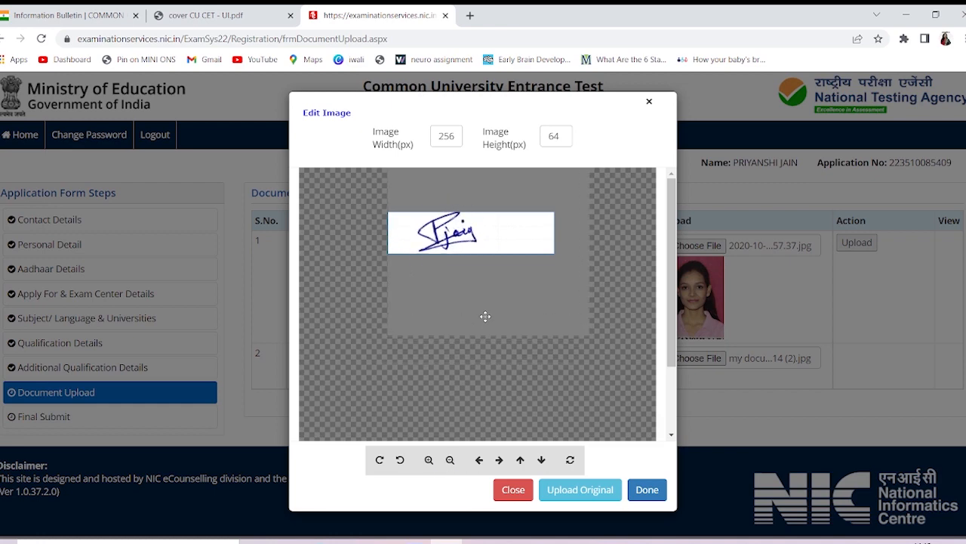
pyautogui.click(450, 462)
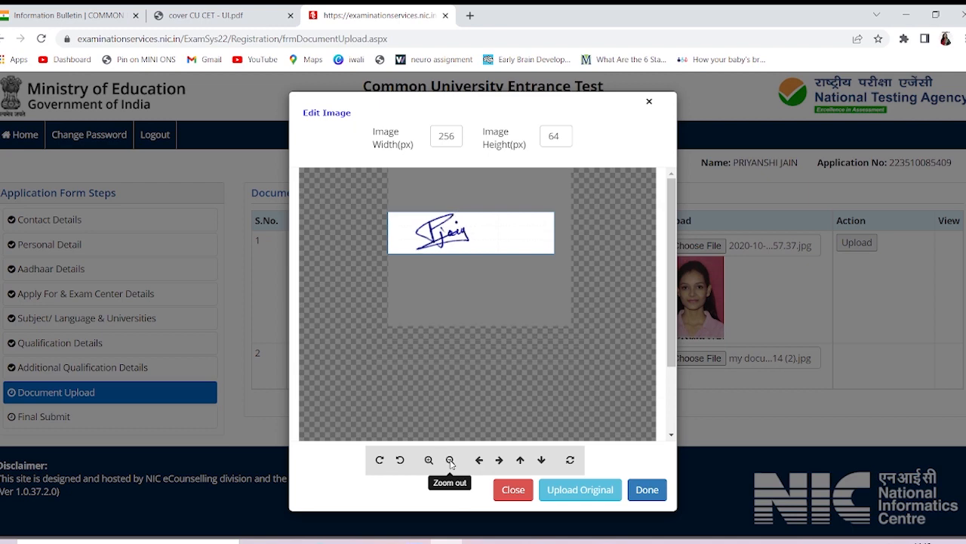
pyautogui.click(647, 491)
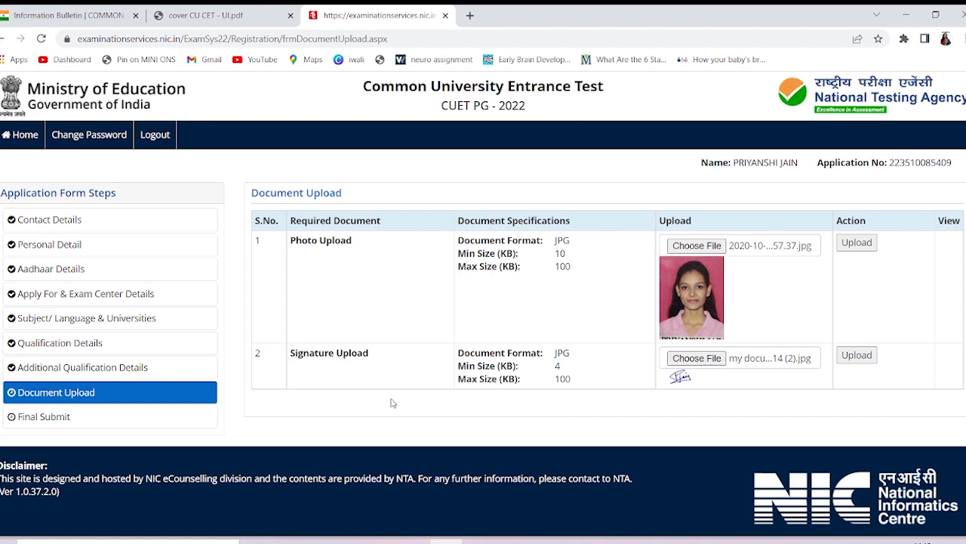
pyautogui.click(859, 243)
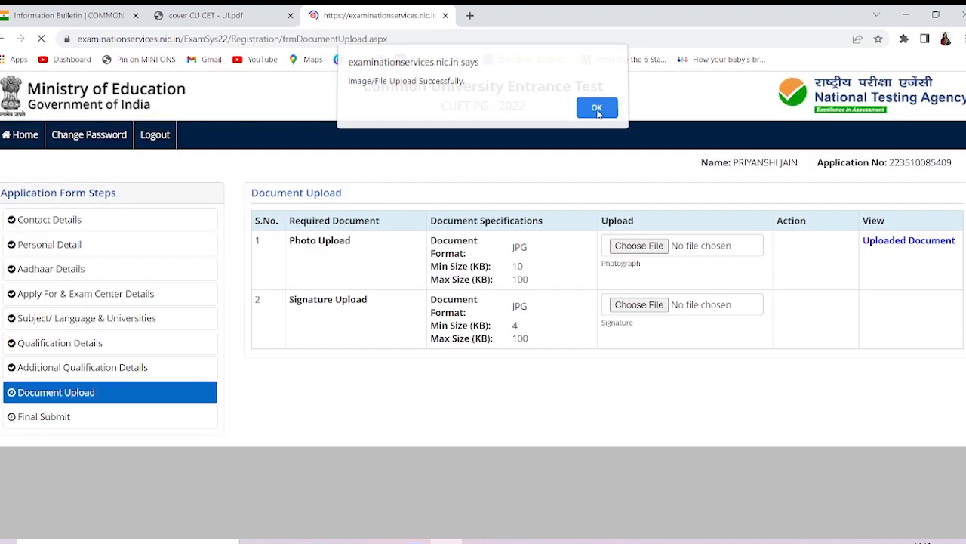
pyautogui.click(597, 113)
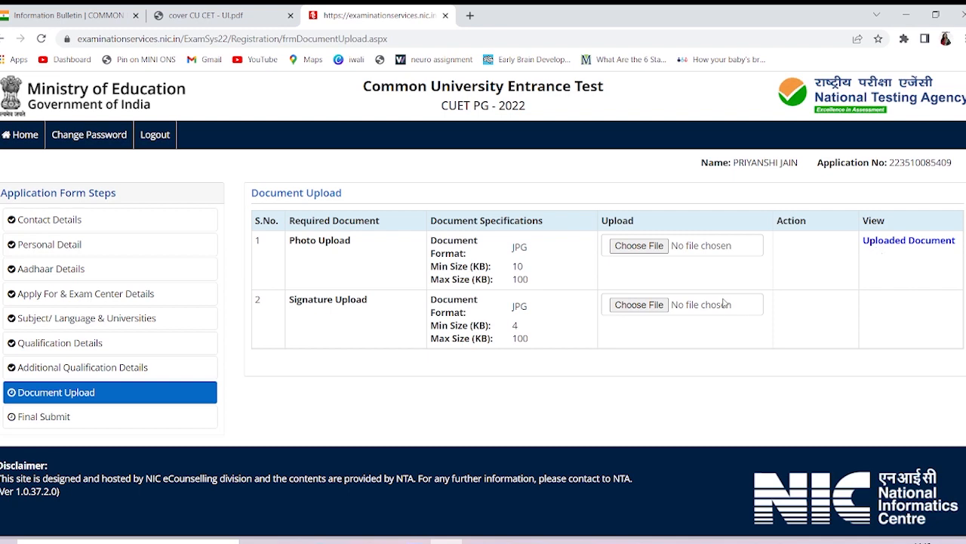
# Pick my documents_14 (2) again as the signature file for cropping
pyautogui.click(639, 305)
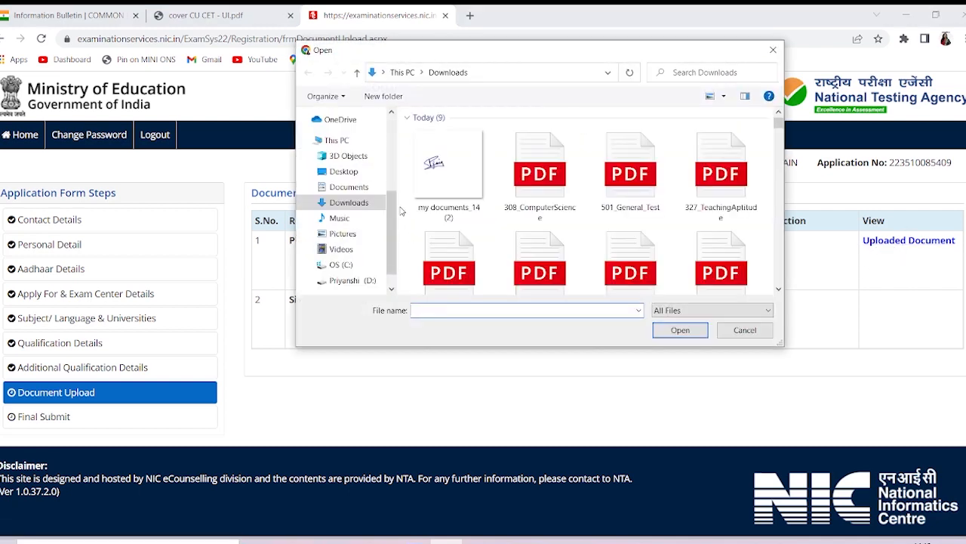
pyautogui.click(445, 157)
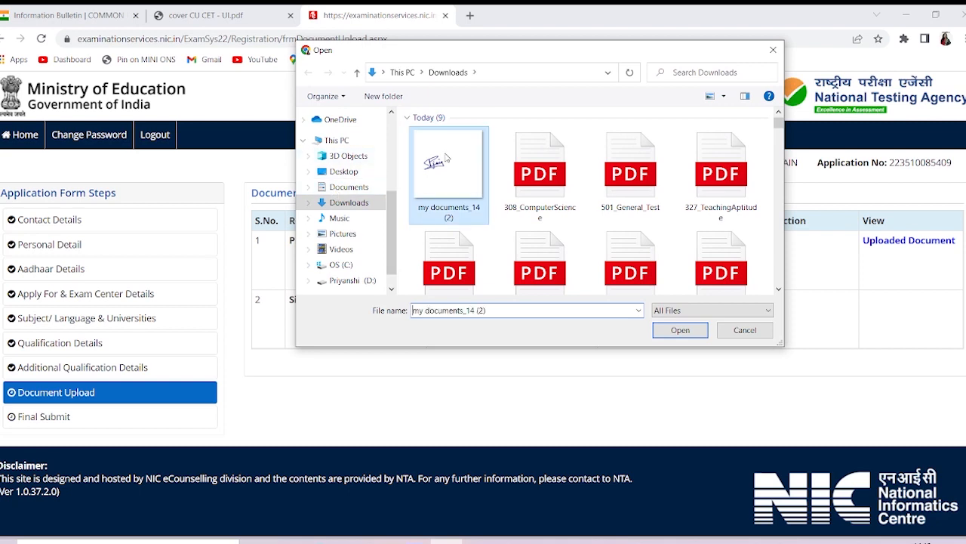
pyautogui.click(680, 330)
pyautogui.scroll(2, 466, 274)
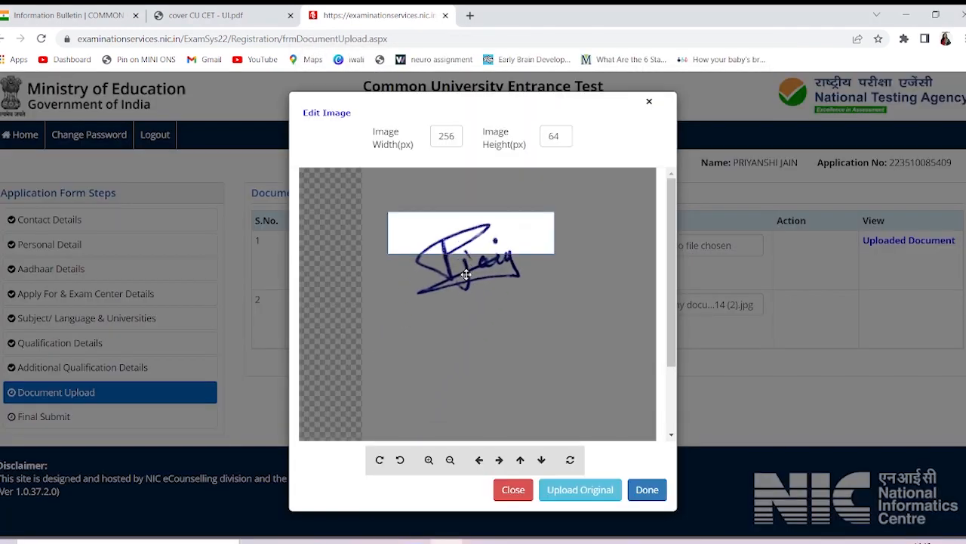
pyautogui.scroll(-2, 465, 274)
# Shrink and move the signature up in the crop, then upload it and dismiss the success alert
pyautogui.click(450, 460)
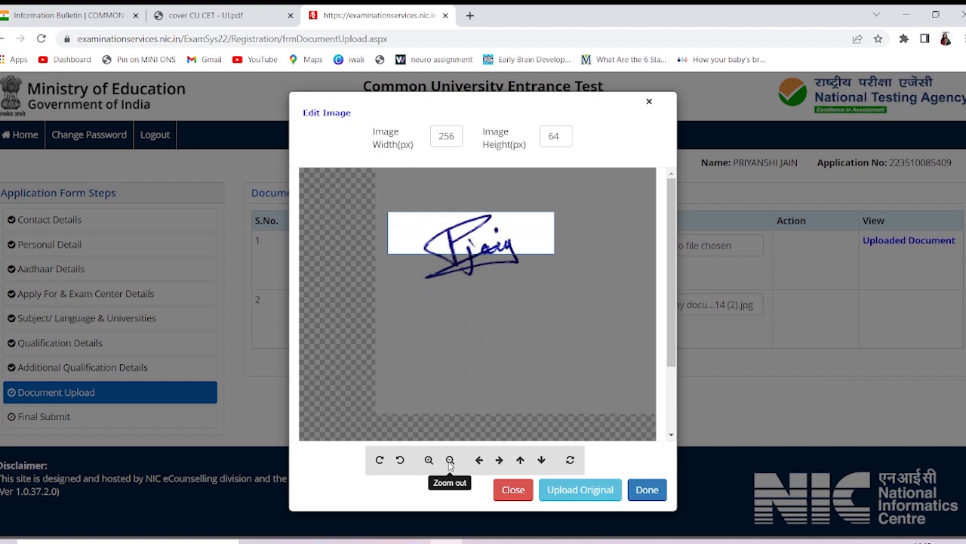
pyautogui.click(450, 460)
pyautogui.click(450, 460)
pyautogui.click(450, 459)
pyautogui.click(450, 460)
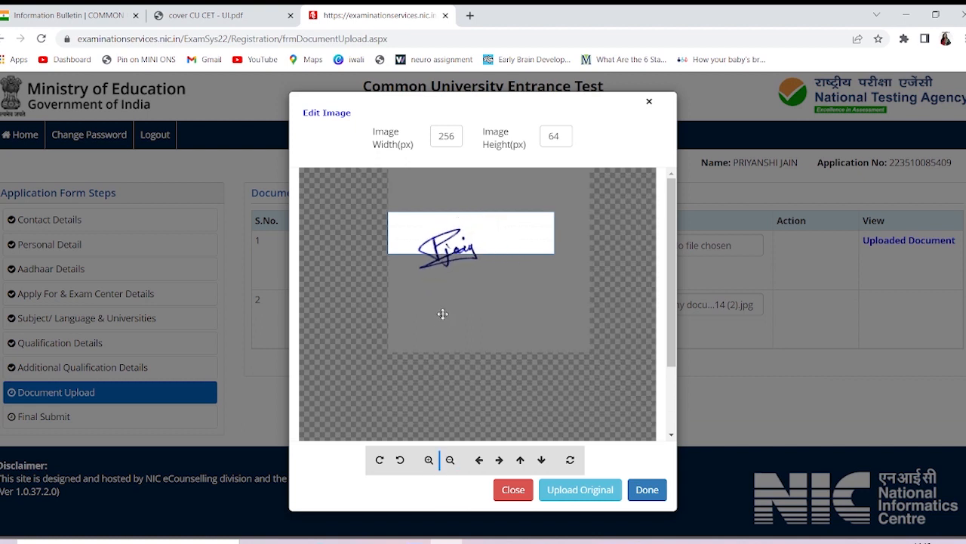
pyautogui.moveTo(443, 313); pyautogui.dragTo(442, 299)
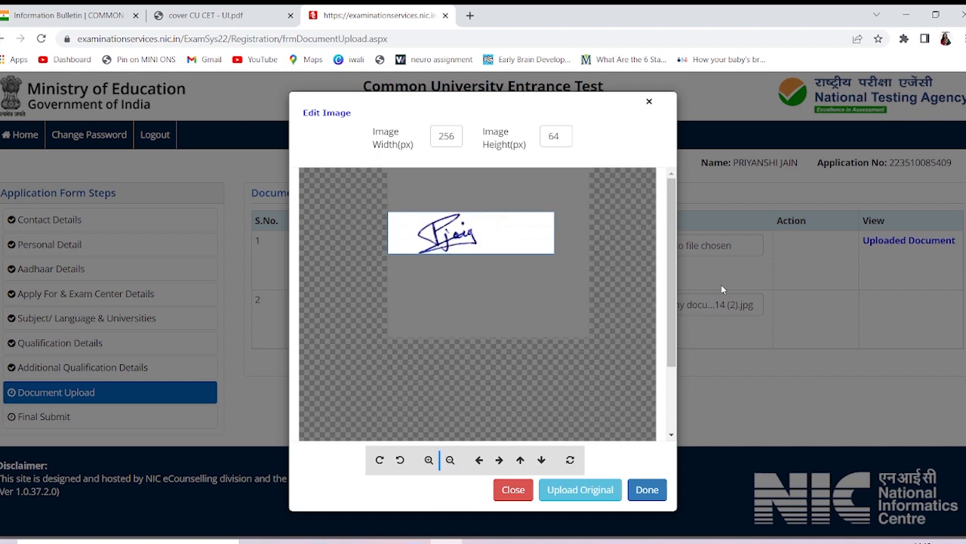
pyautogui.click(646, 489)
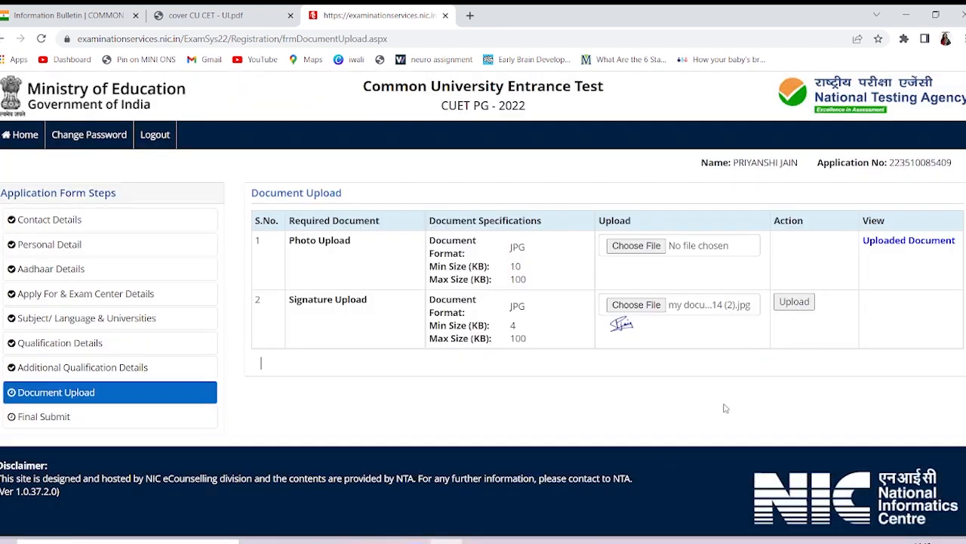
pyautogui.click(794, 302)
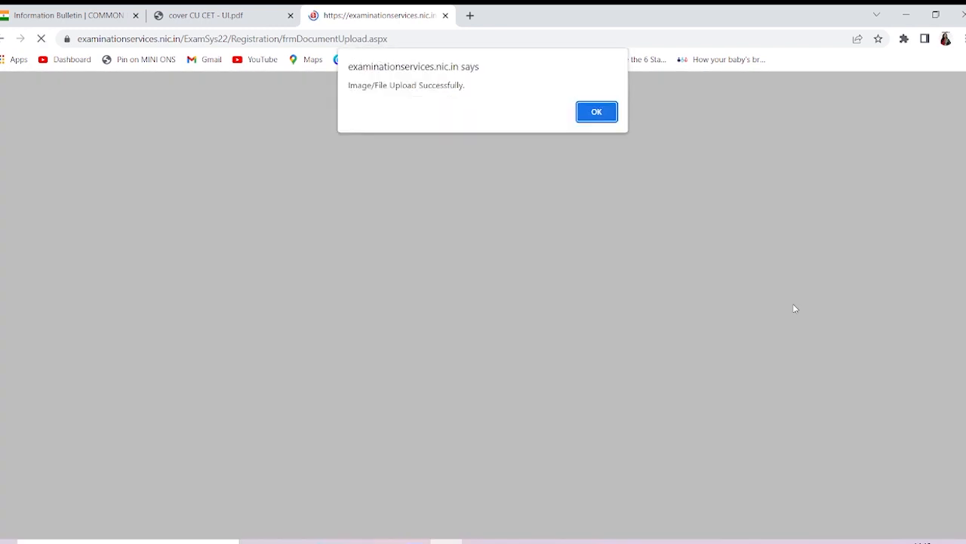
pyautogui.click(601, 112)
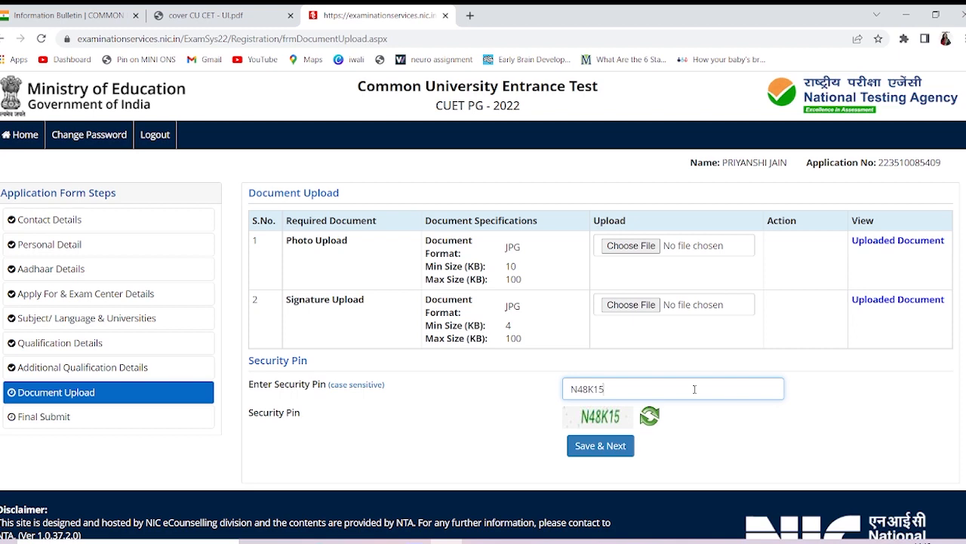
# Save the uploaded photo and signature and confirm with Yes to reach Final Submit
pyautogui.click(606, 444)
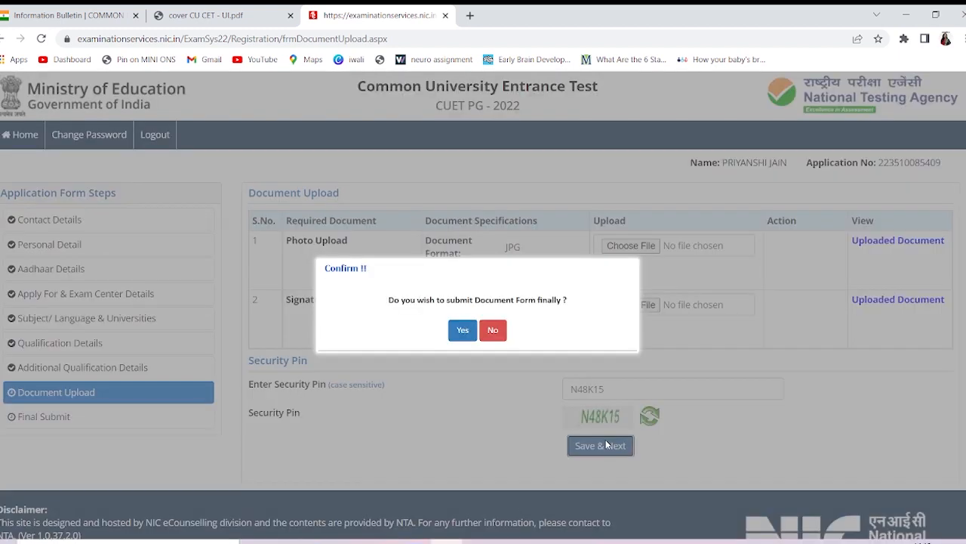
pyautogui.click(462, 330)
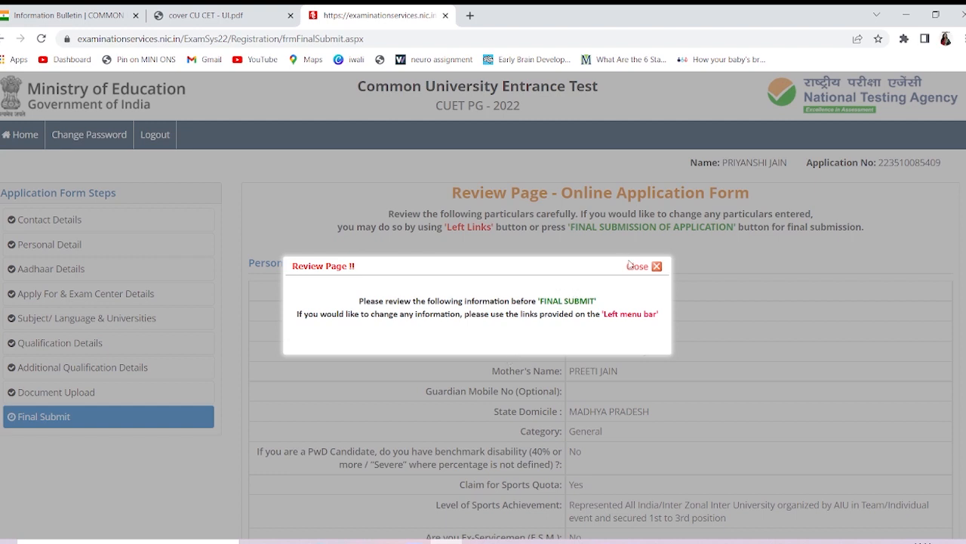
# Dismiss the review notice and scroll through all the application details on the Final Submit page
pyautogui.click(654, 267)
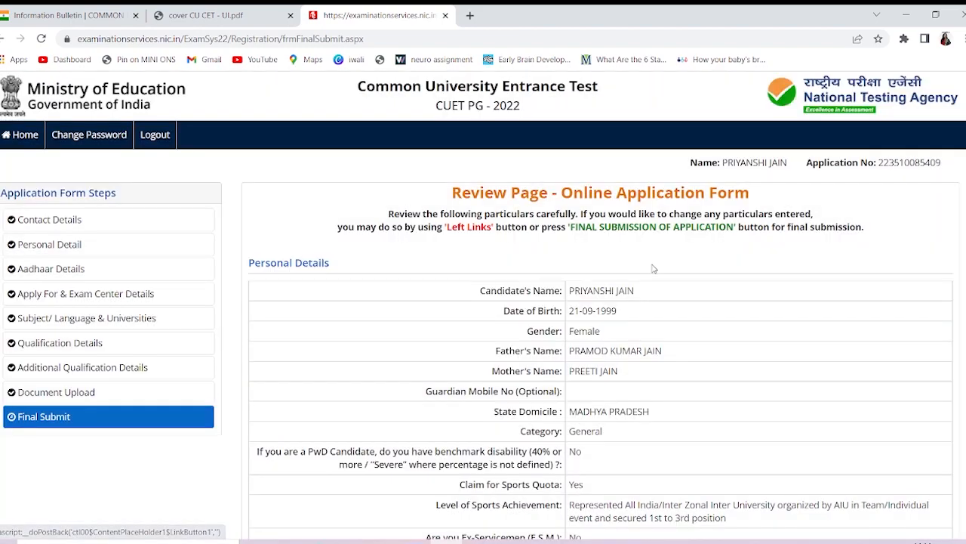
pyautogui.scroll(-4, 653, 268)
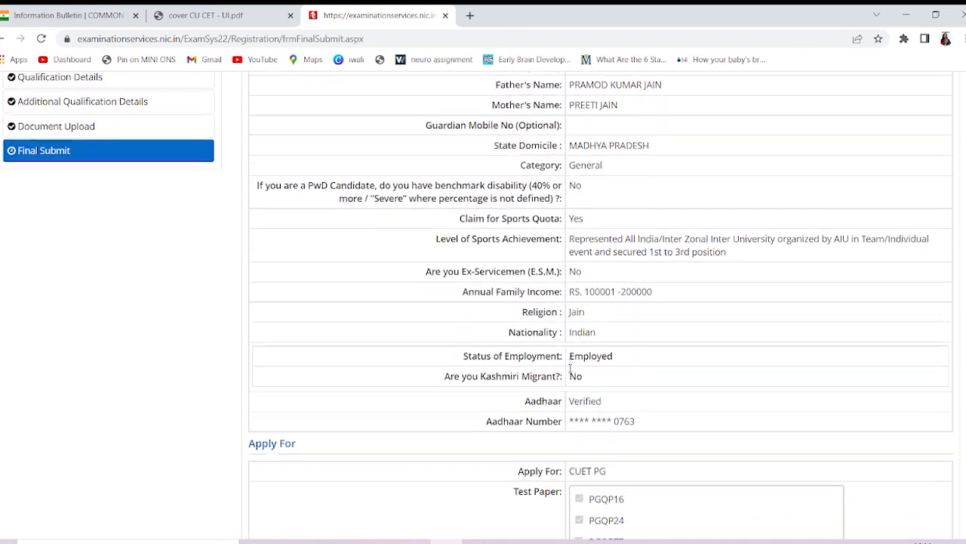
pyautogui.scroll(-8, 570, 368)
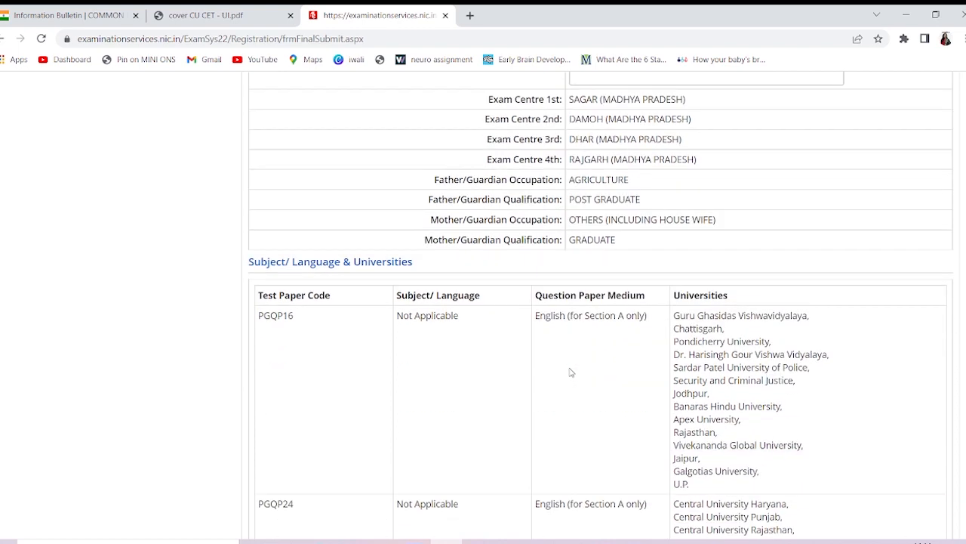
pyautogui.scroll(-10, 570, 371)
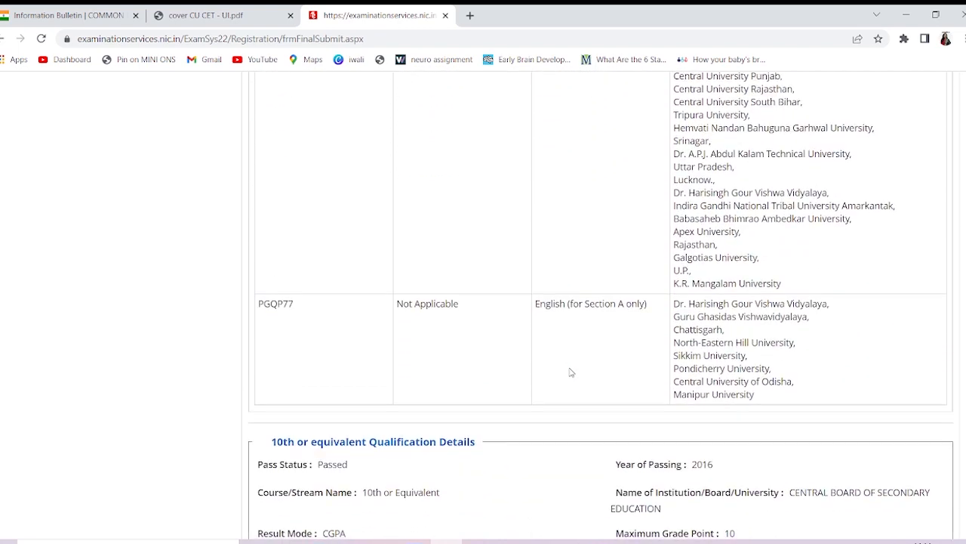
pyautogui.scroll(-2, 570, 372)
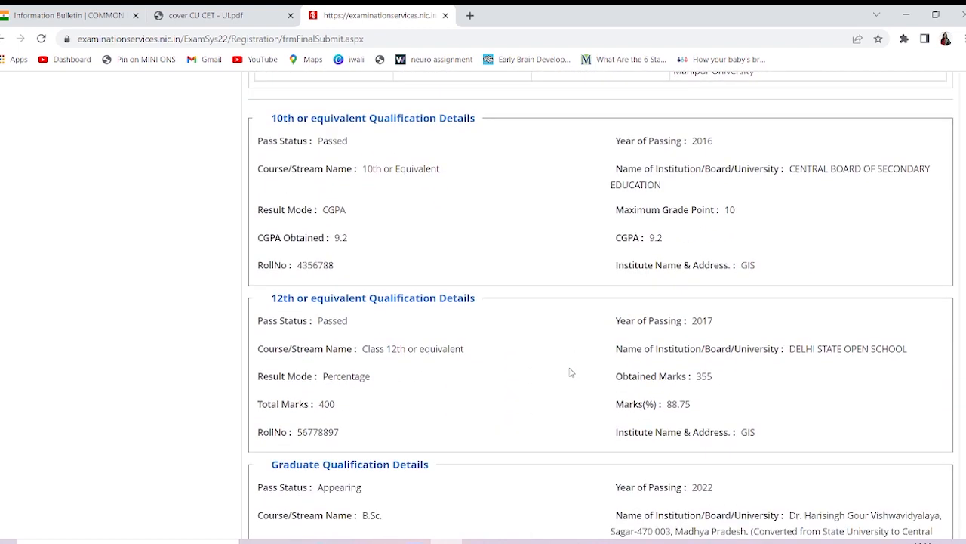
pyautogui.scroll(-20, 570, 371)
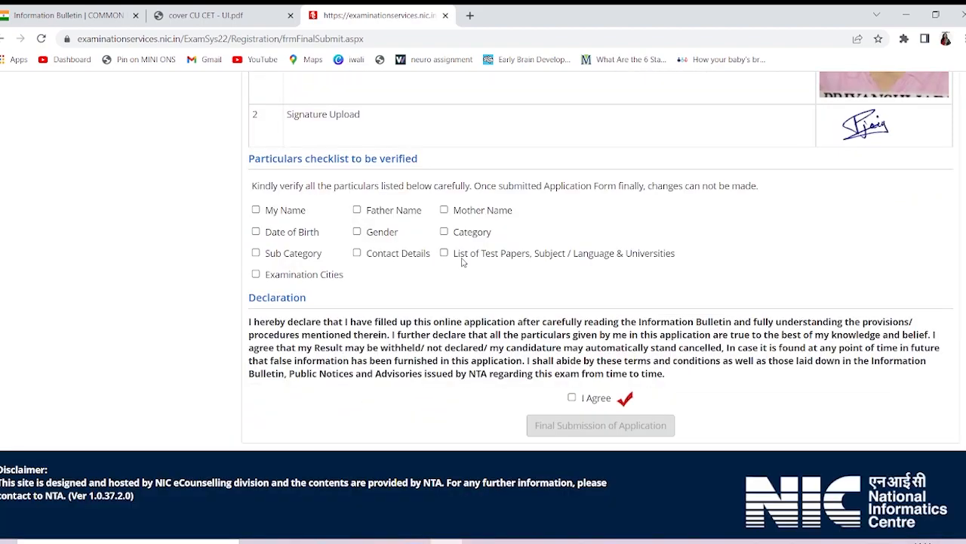
pyautogui.scroll(15, 463, 261)
pyautogui.scroll(-10, 463, 262)
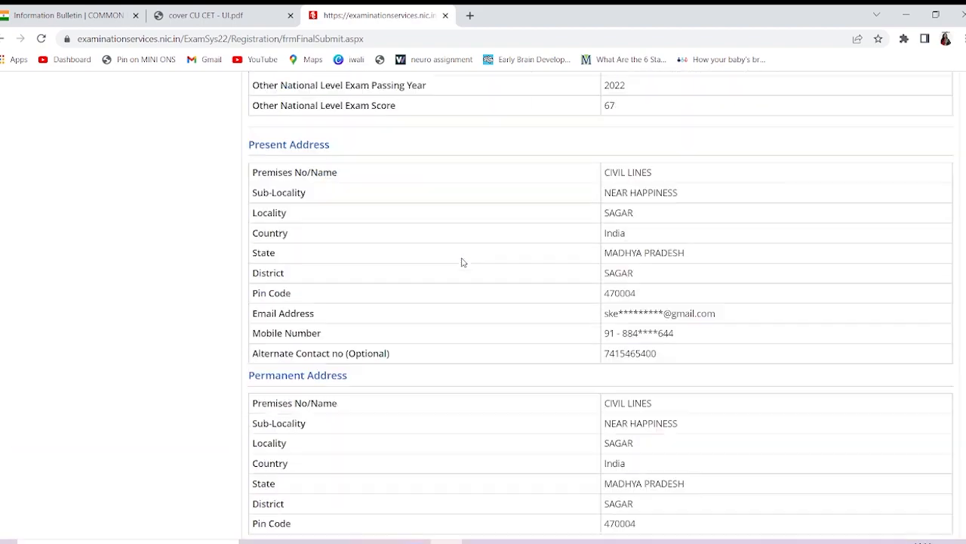
pyautogui.scroll(-8, 463, 262)
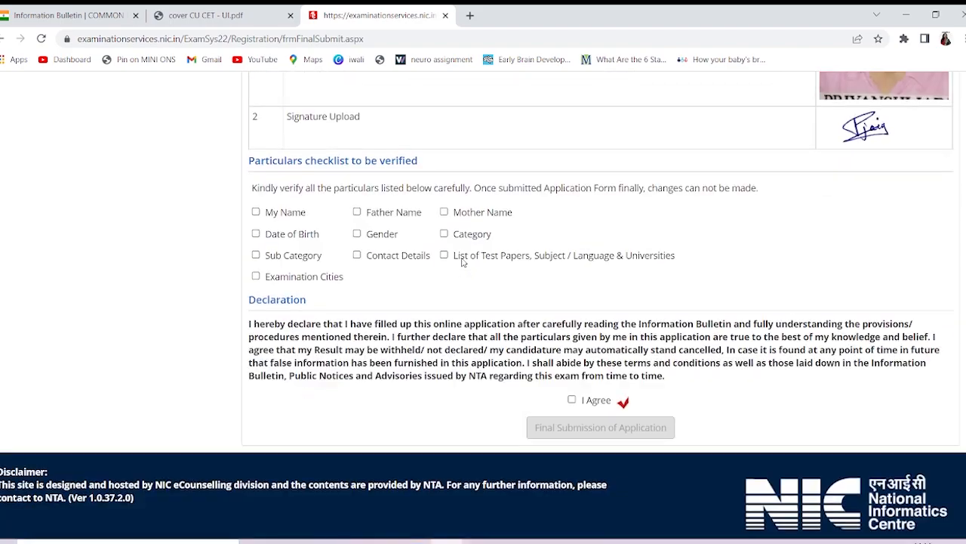
pyautogui.scroll(4, 653, 213)
pyautogui.scroll(-2, 558, 313)
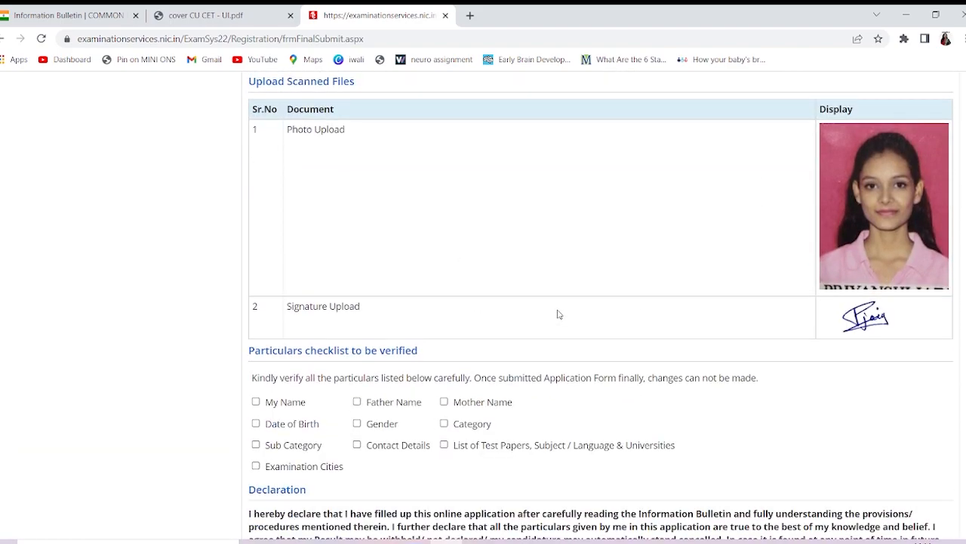
pyautogui.scroll(-2, 559, 315)
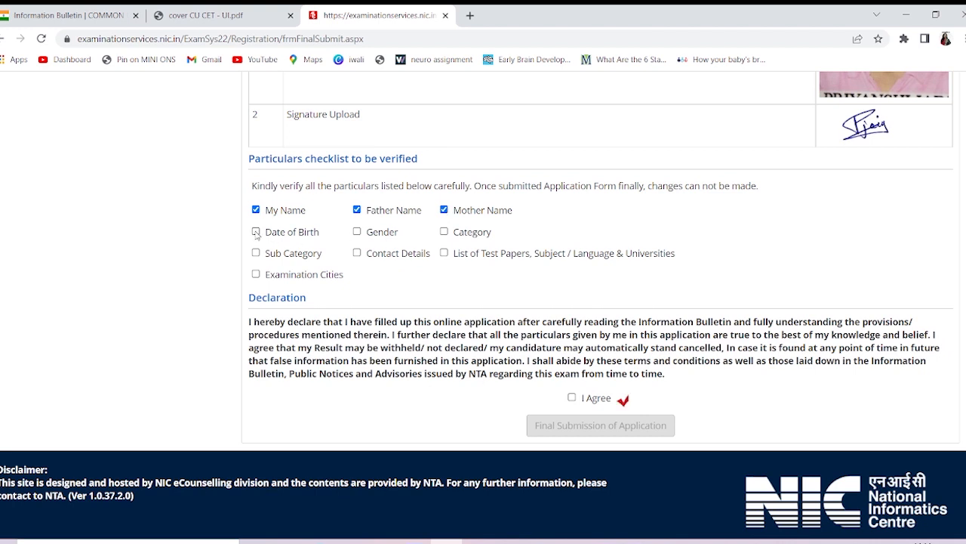
# Tick the Sub Category, Examination Cities, Gender, Category and test papers checklist items
pyautogui.click(256, 254)
pyautogui.click(256, 275)
pyautogui.click(359, 233)
pyautogui.click(444, 232)
pyautogui.click(445, 254)
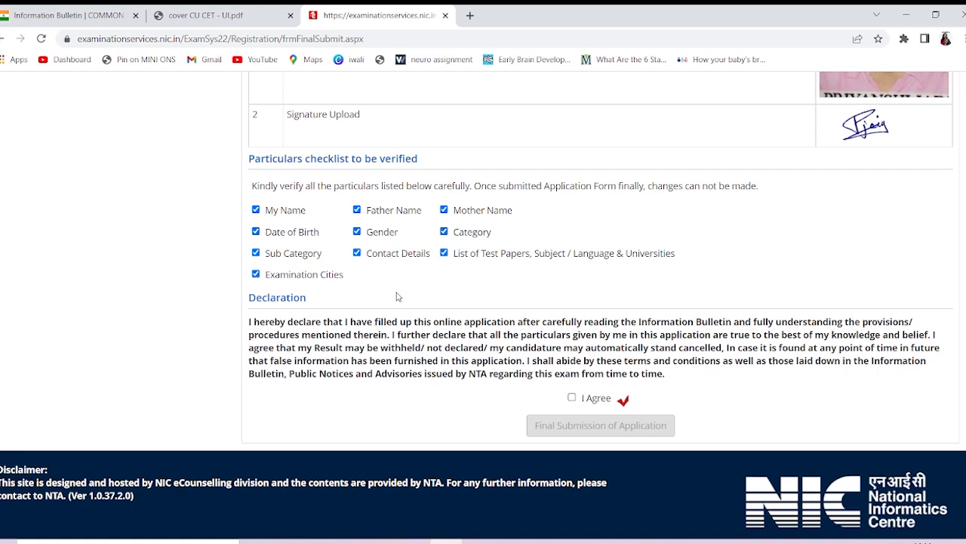
# Accept the declaration and finally submit the application, confirming with Yes
pyautogui.click(572, 399)
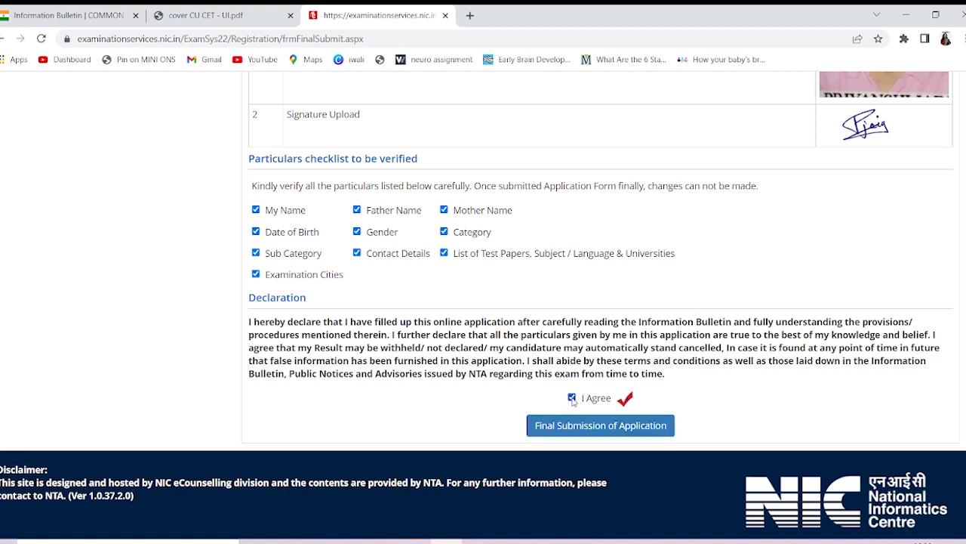
pyautogui.click(595, 434)
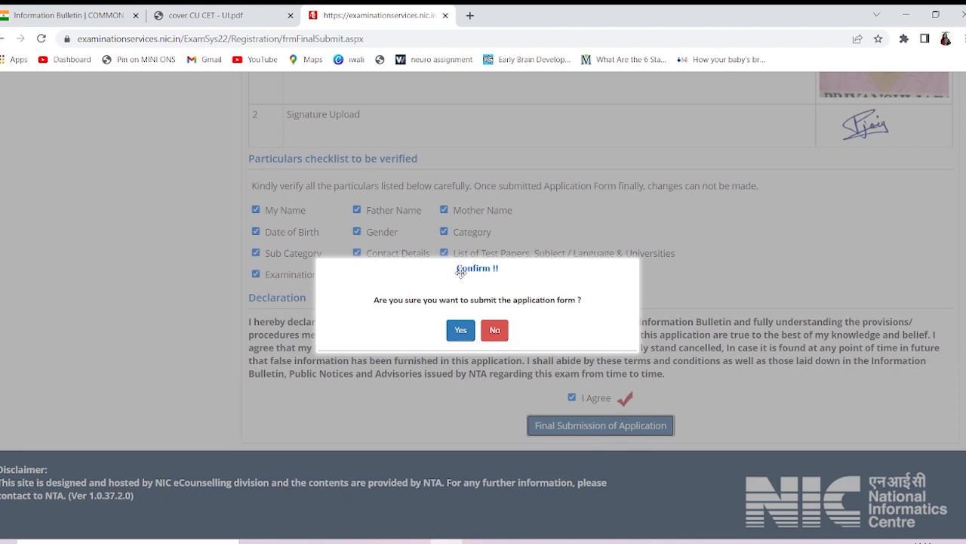
pyautogui.click(460, 330)
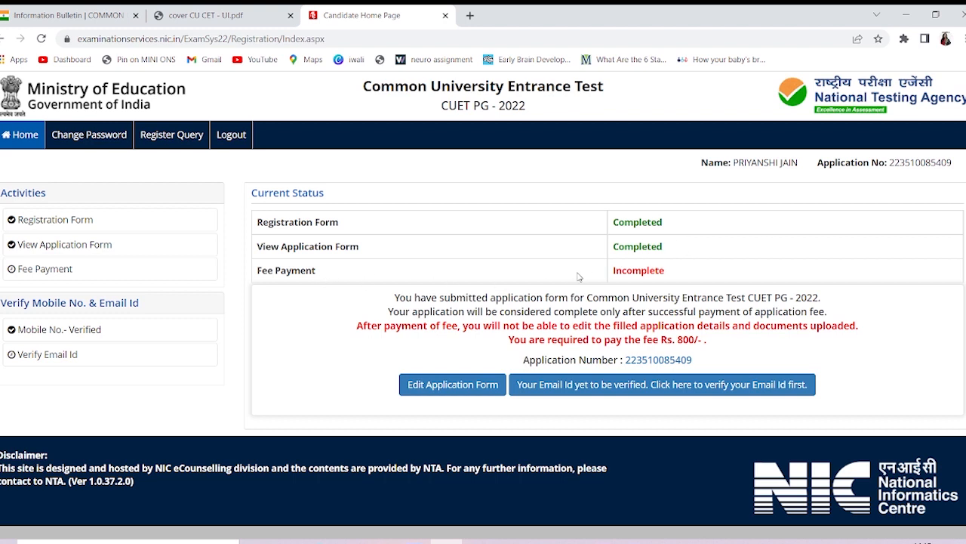
# Reopen the submitted application for editing and go to Apply For & Exam Center Details
pyautogui.click(453, 385)
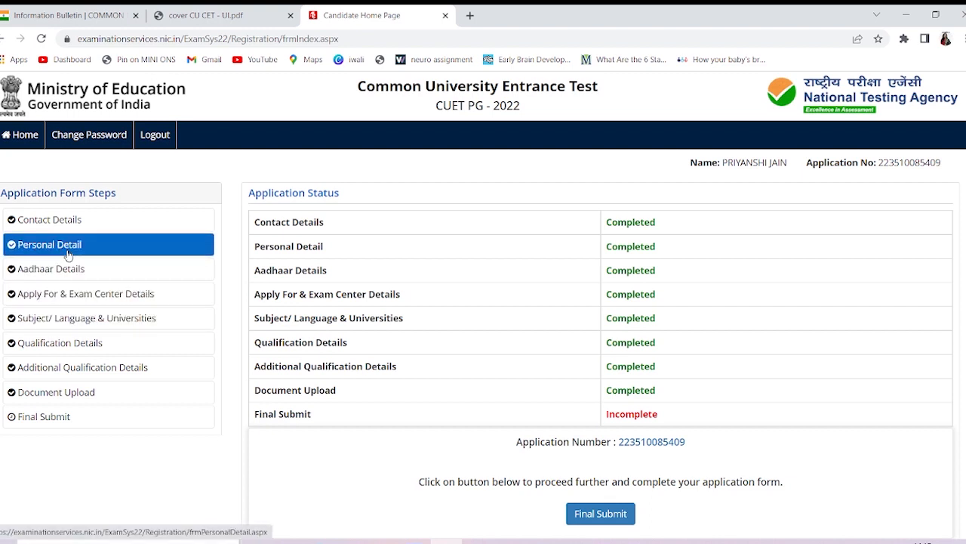
pyautogui.click(78, 319)
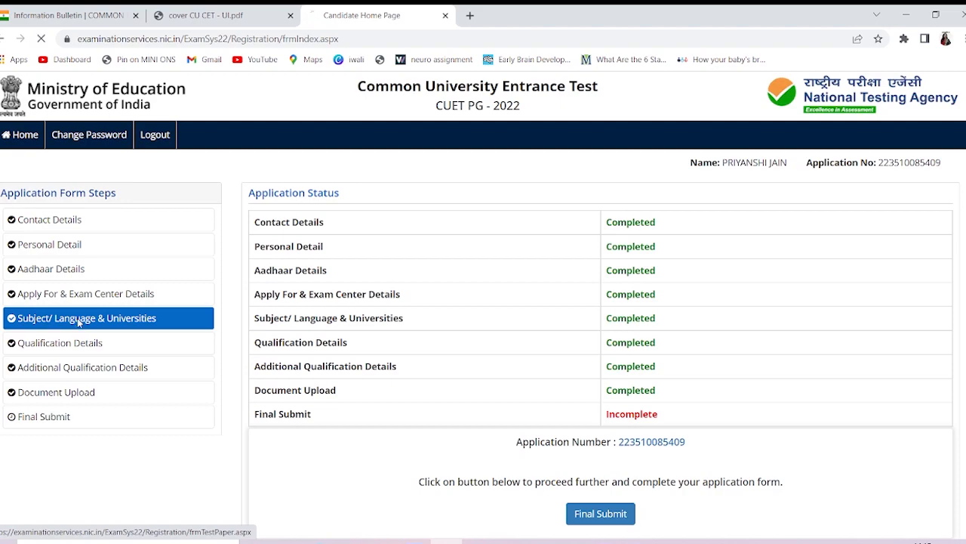
pyautogui.scroll(-2, 469, 326)
pyautogui.scroll(-2, 470, 326)
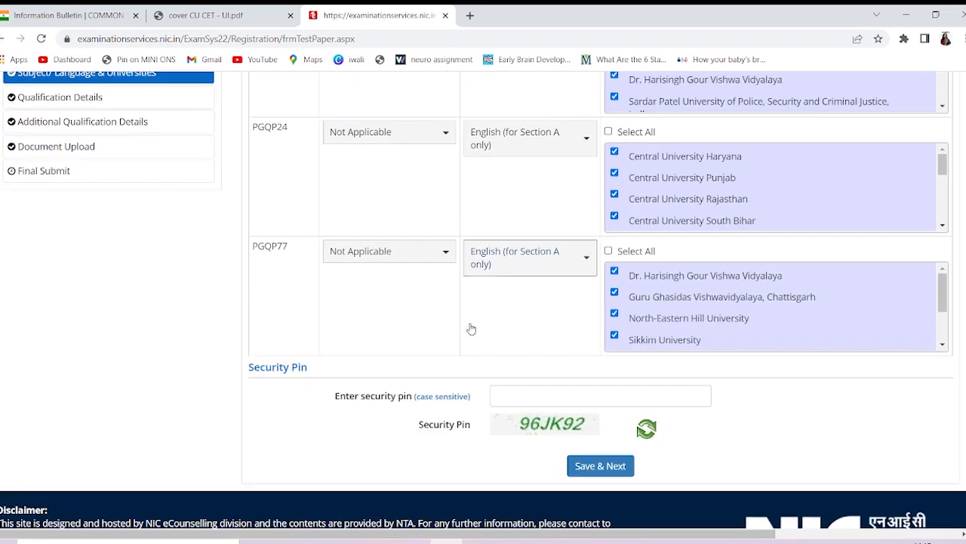
pyautogui.scroll(3, 470, 326)
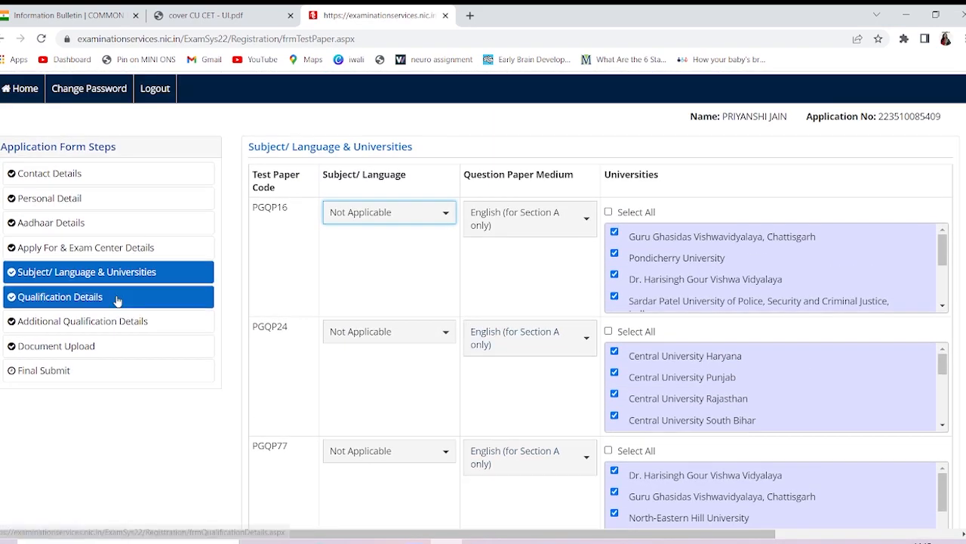
pyautogui.click(119, 254)
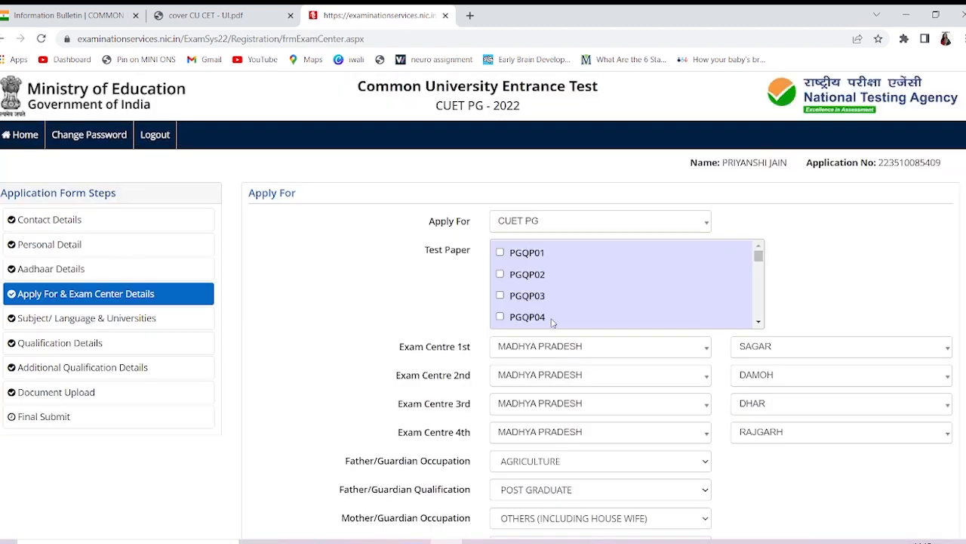
# Tick test paper PGQP03, enter the security pin, and save the section with Yes
pyautogui.click(515, 296)
pyautogui.scroll(-3, 408, 304)
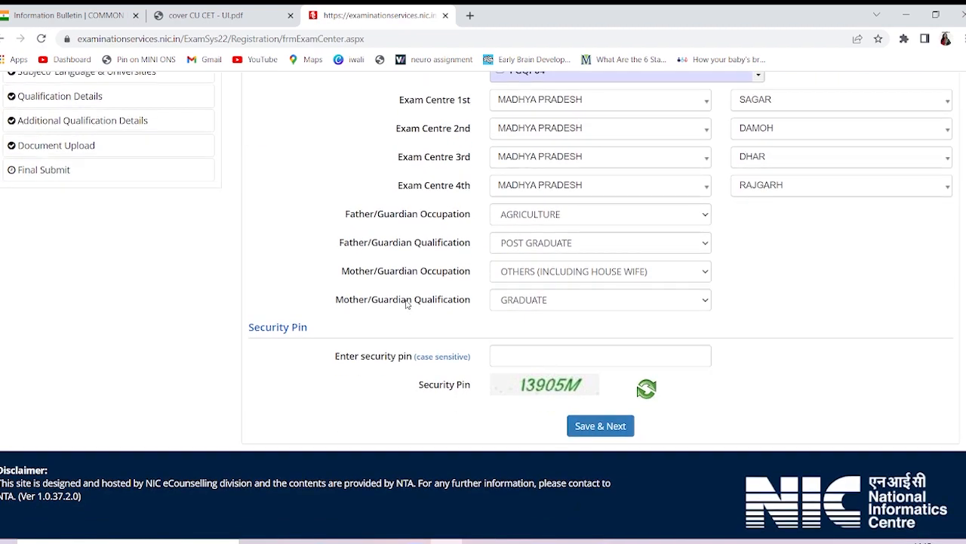
pyautogui.click(590, 363)
pyautogui.write('1')
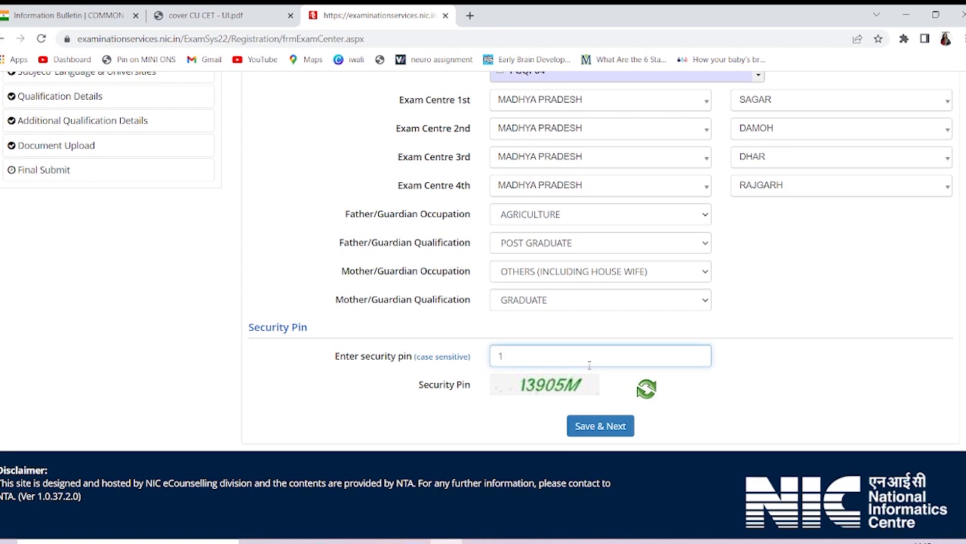
pyautogui.write('3905M')
pyautogui.click(613, 424)
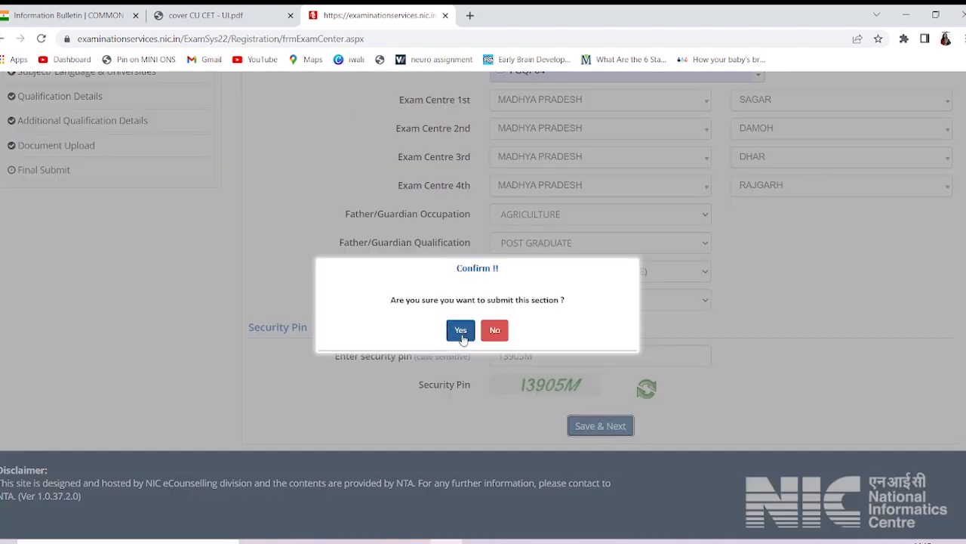
pyautogui.click(460, 332)
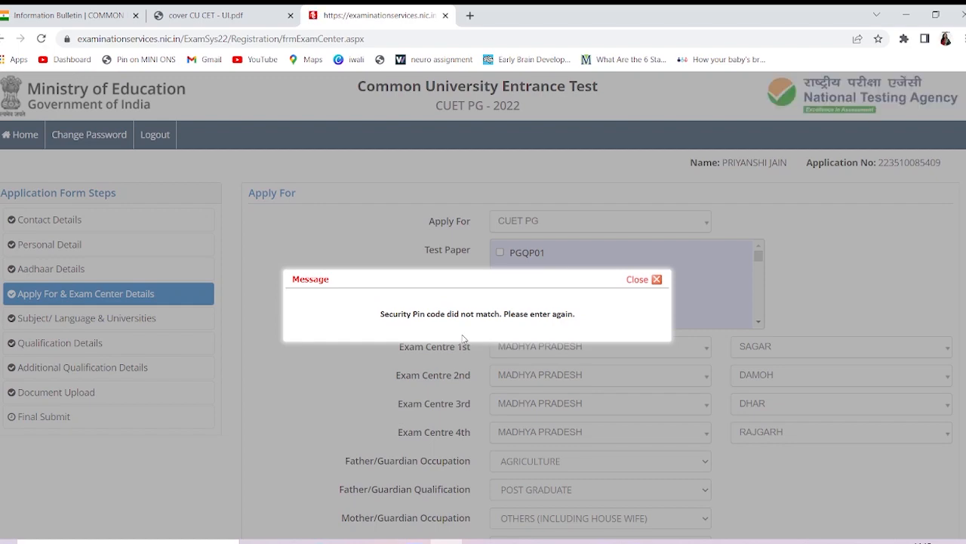
# After the pin mismatch error, enter the new security pin and save again with Yes
pyautogui.click(656, 280)
pyautogui.scroll(-3, 546, 335)
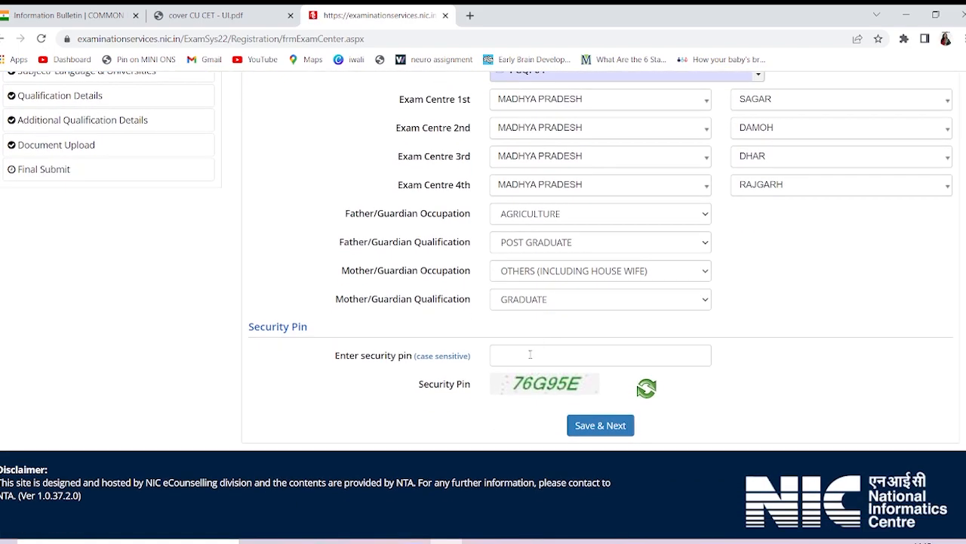
pyautogui.click(530, 354)
pyautogui.write('76')
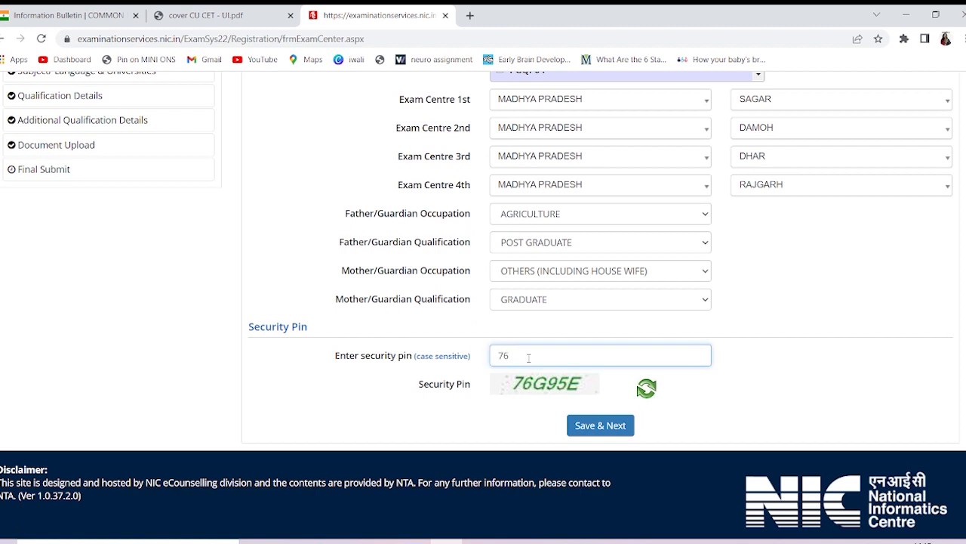
pyautogui.write('G95E')
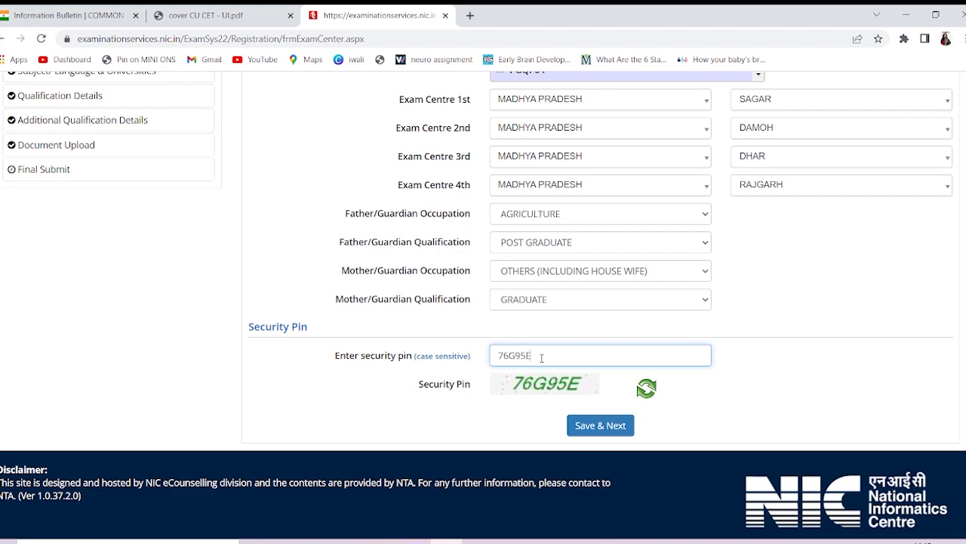
pyautogui.click(601, 426)
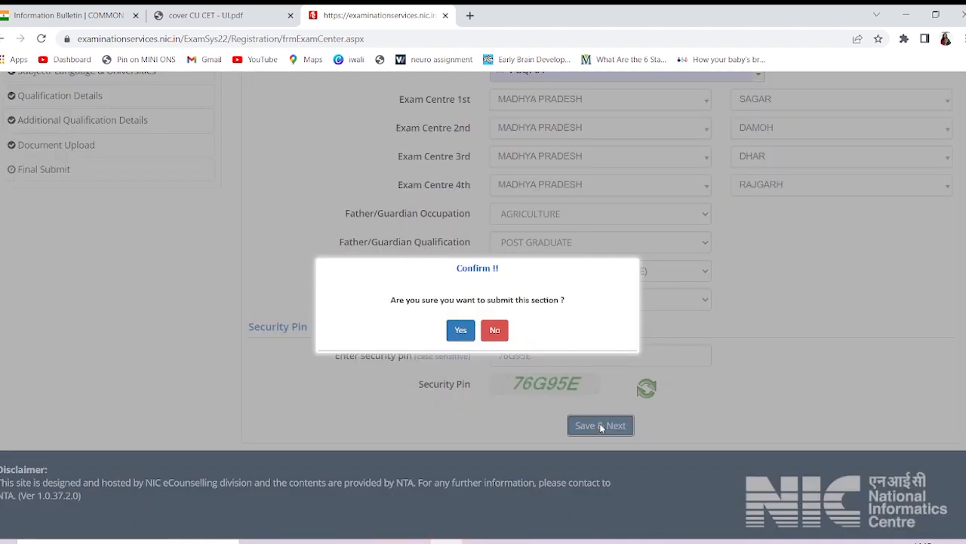
pyautogui.click(461, 331)
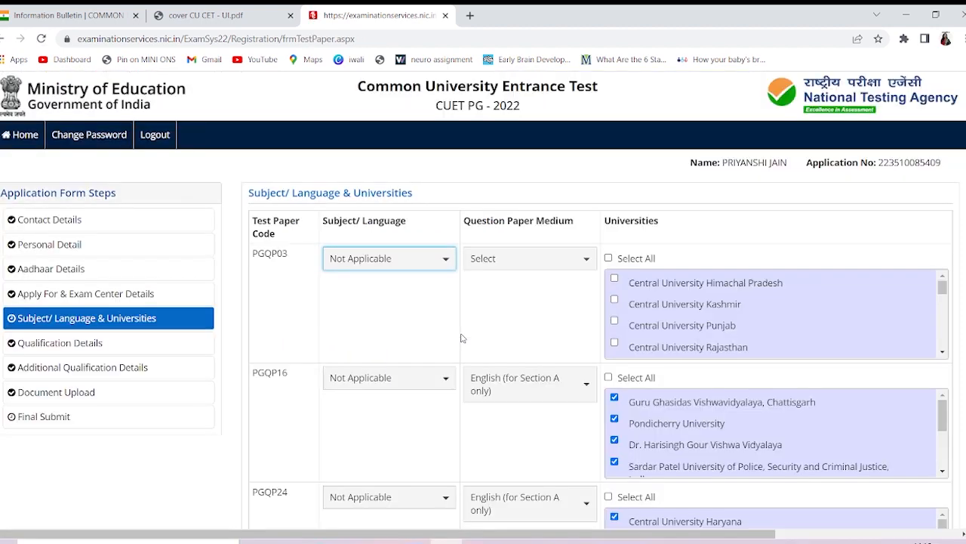
# Set PGQP03's question paper medium to English (for Section A only) and select all universities
pyautogui.scroll(-3, 463, 338)
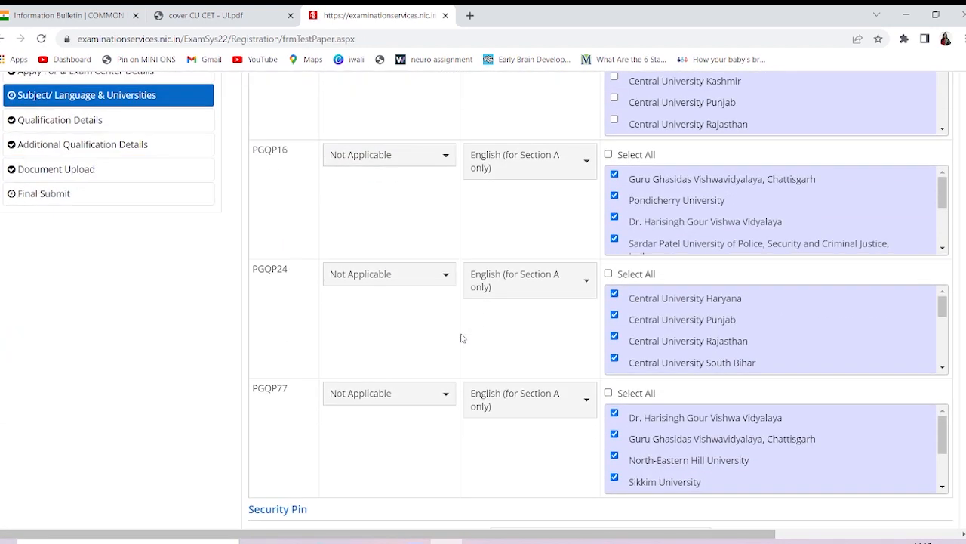
pyautogui.scroll(2, 463, 338)
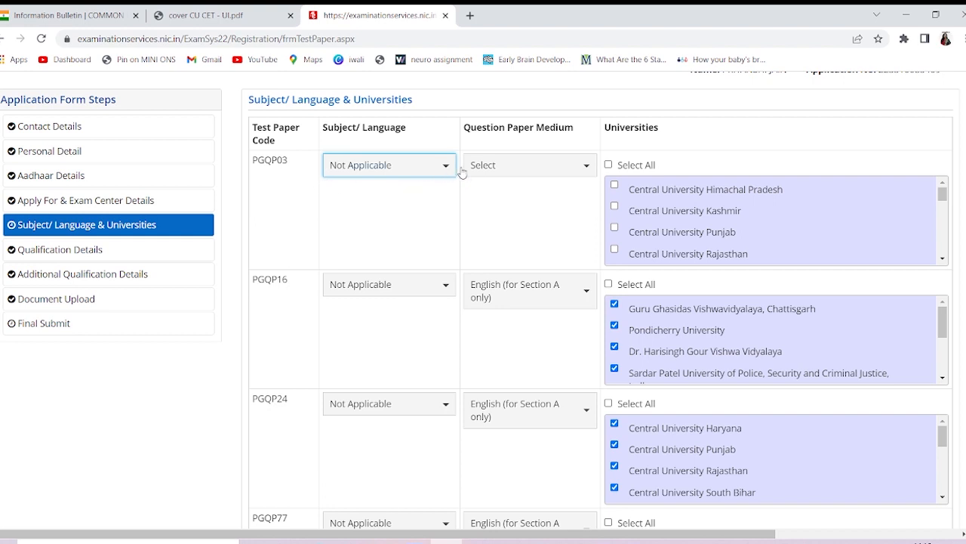
pyautogui.click(495, 164)
pyautogui.click(499, 209)
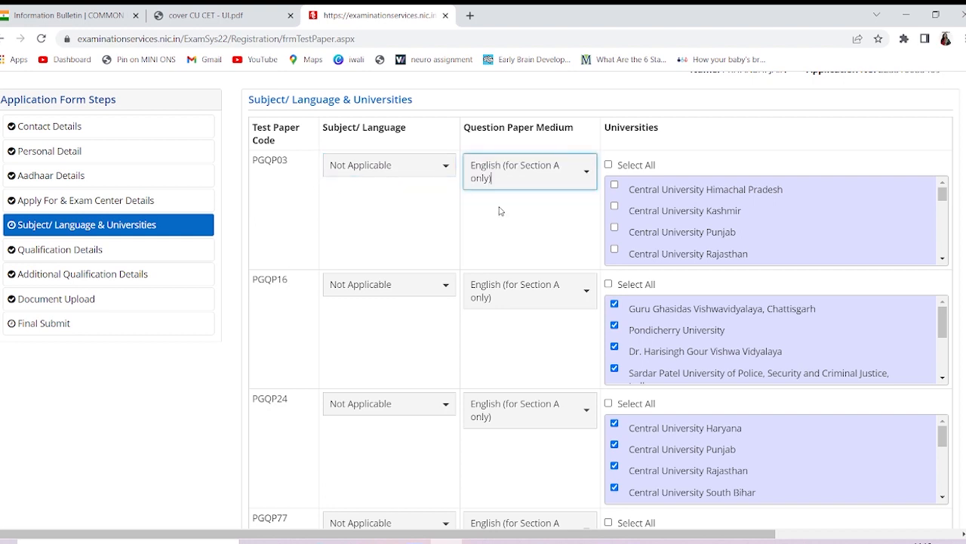
pyautogui.click(609, 165)
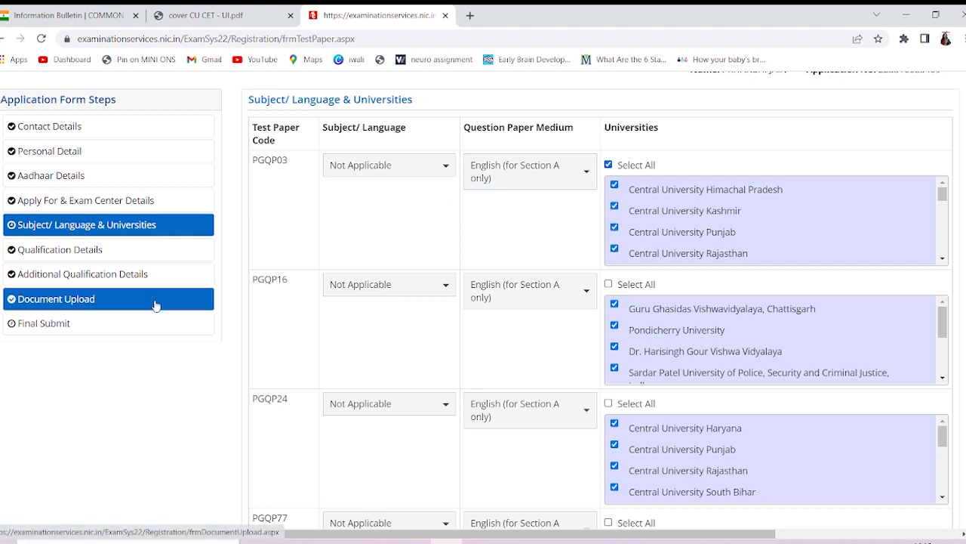
# Enter the security pin and save the subjects and universities section, confirming with Yes
pyautogui.scroll(-4, 529, 287)
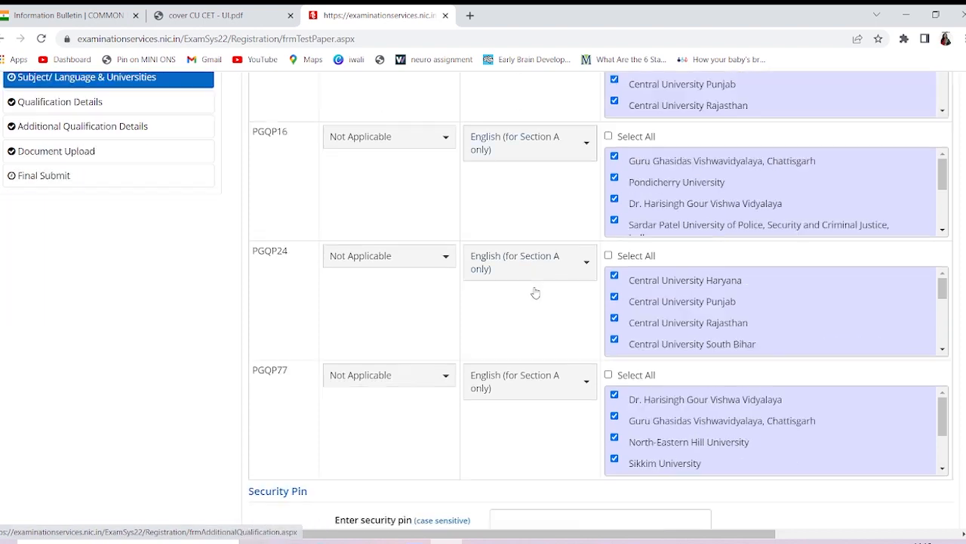
pyautogui.click(556, 349)
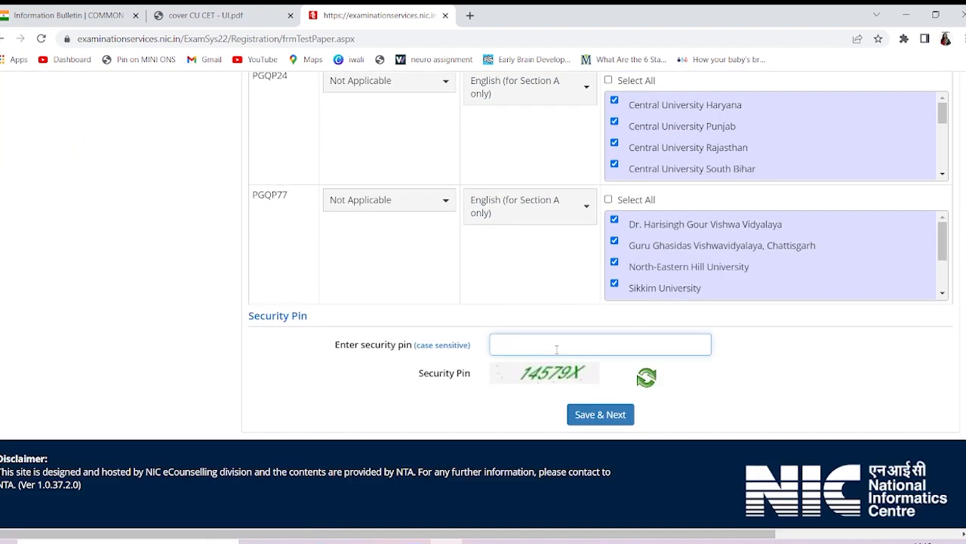
pyautogui.write('14579X')
pyautogui.click(598, 421)
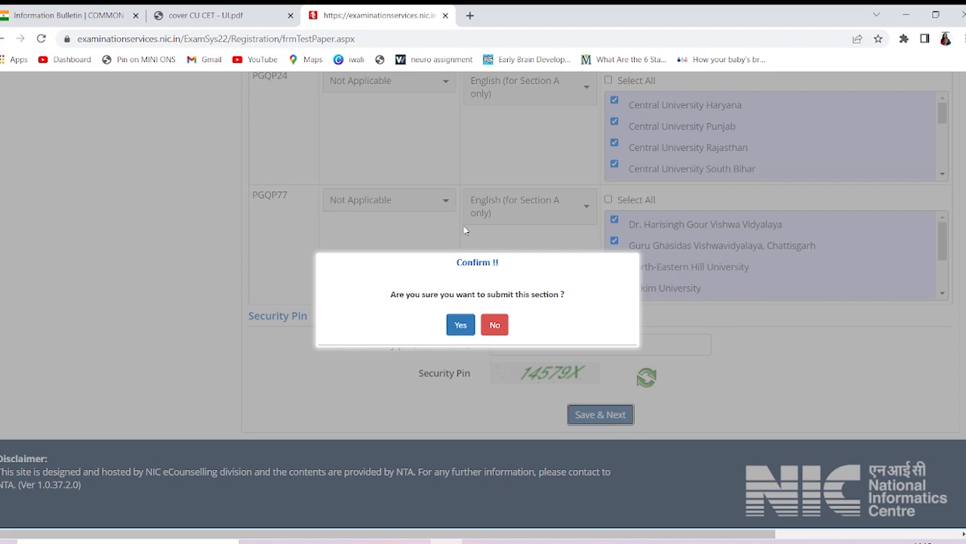
pyautogui.click(462, 326)
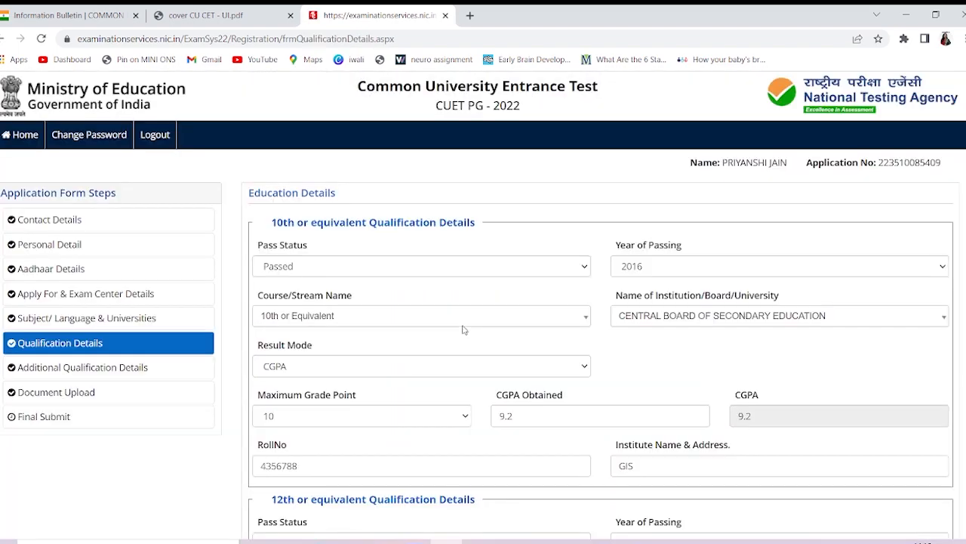
# Open the Final Submit review page and dismiss the Review Page reminder popup
pyautogui.scroll(-1, 189, 363)
pyautogui.click(157, 353)
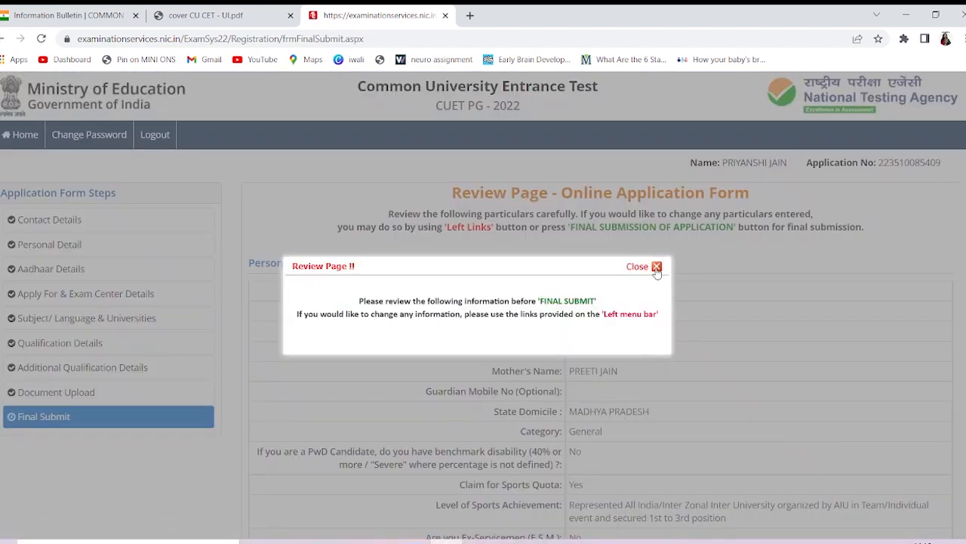
pyautogui.click(654, 269)
# Scroll down through the review page to look over all the application details
pyautogui.scroll(-8, 549, 342)
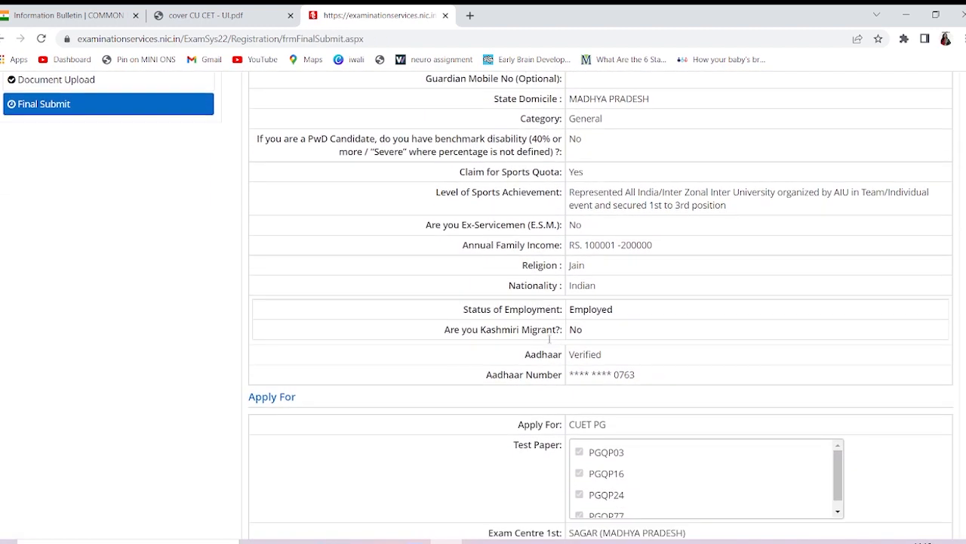
pyautogui.scroll(-6, 550, 342)
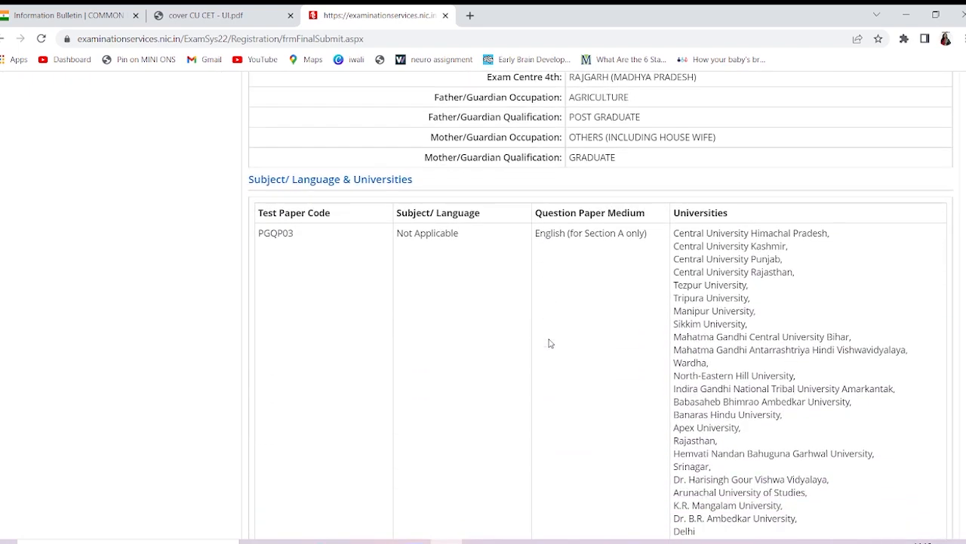
pyautogui.scroll(-6, 380, 173)
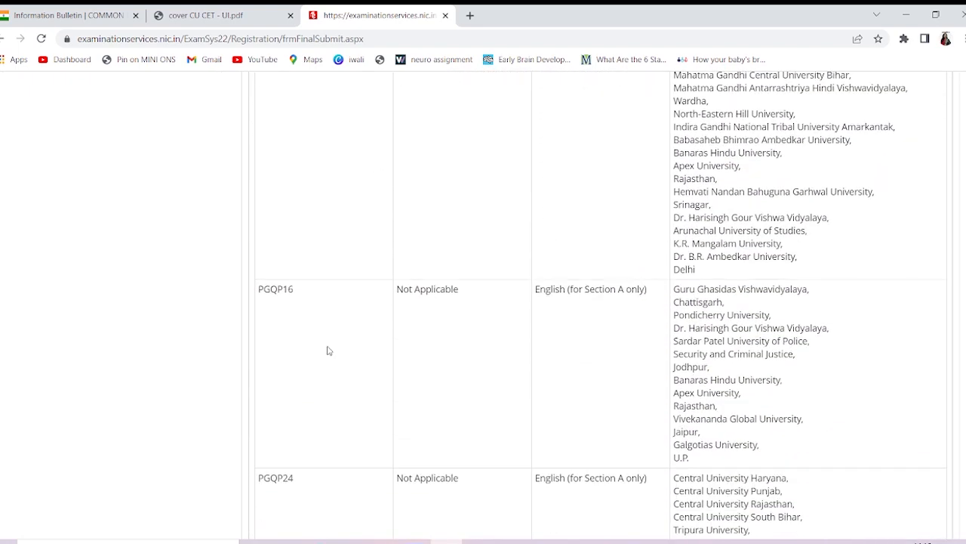
pyautogui.scroll(-2, 326, 396)
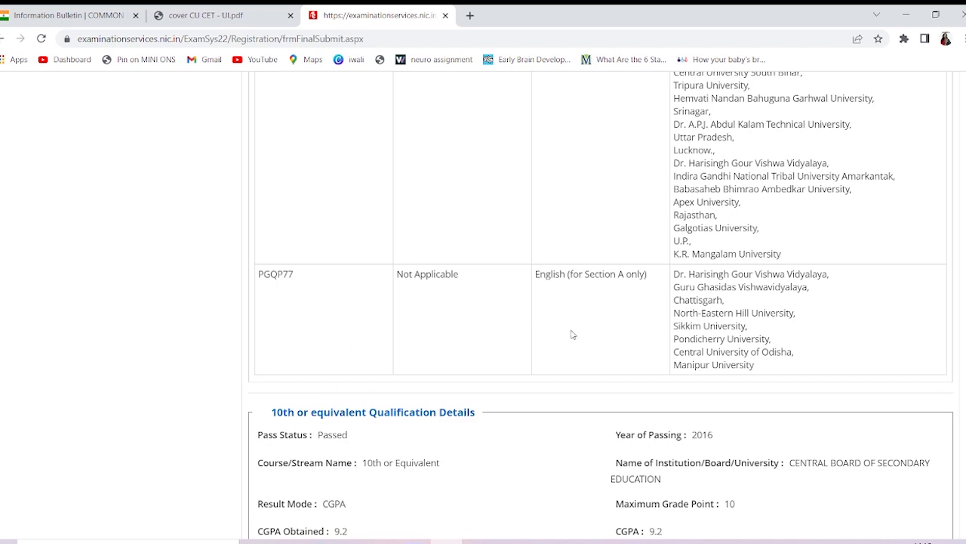
pyautogui.scroll(-3, 572, 335)
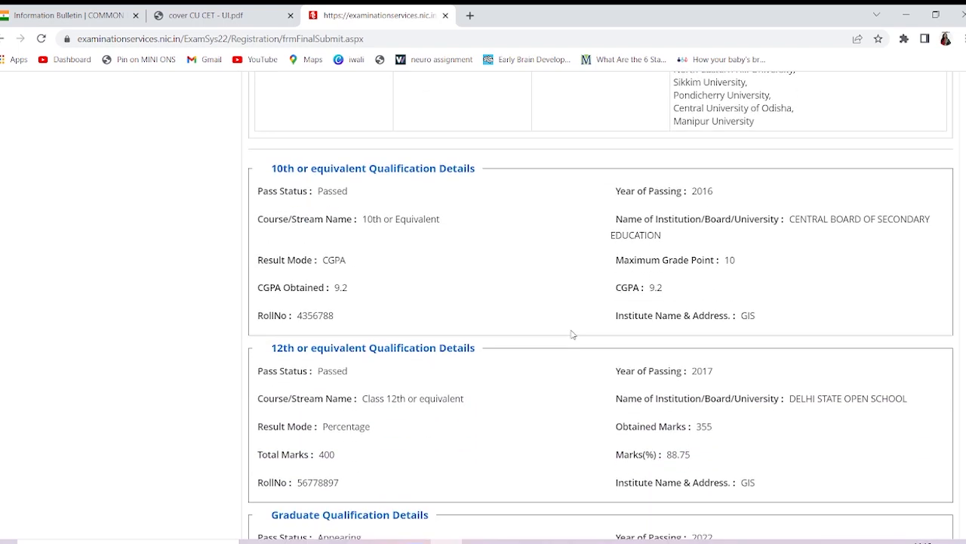
pyautogui.scroll(-5, 572, 334)
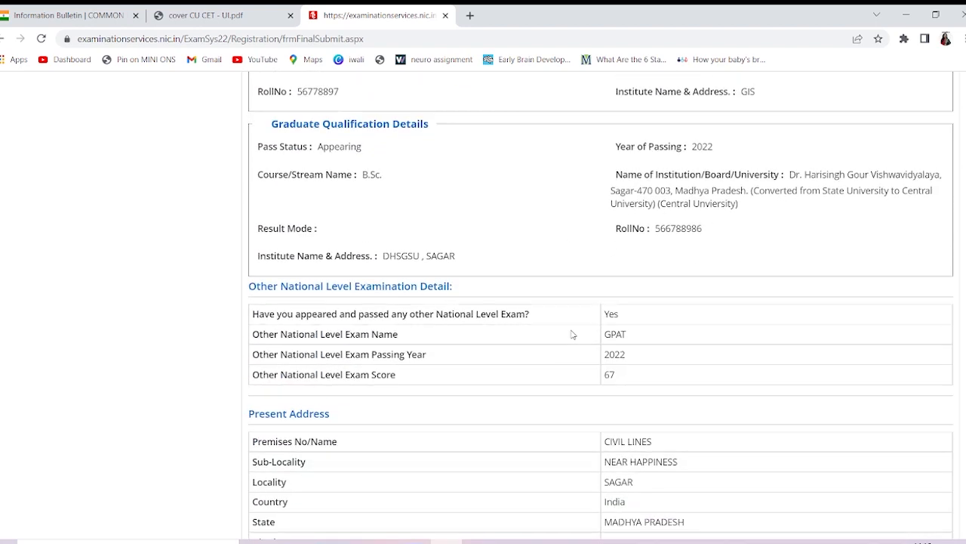
pyautogui.scroll(-1, 572, 335)
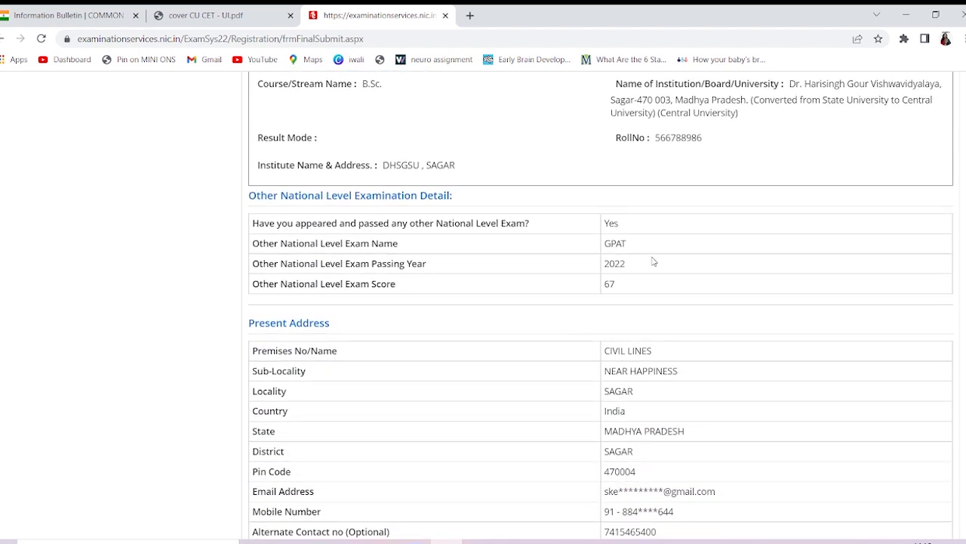
pyautogui.scroll(-2, 654, 262)
pyautogui.scroll(-2, 360, 303)
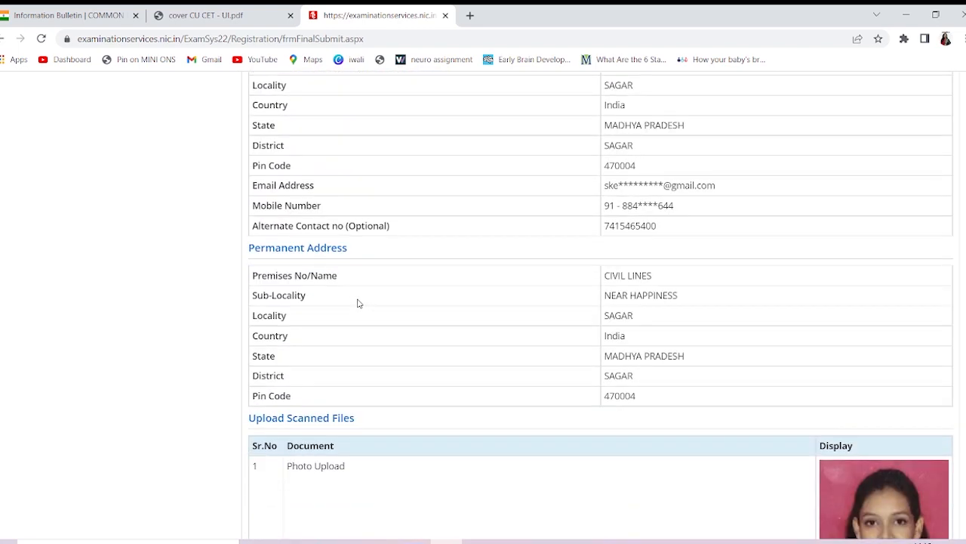
pyautogui.scroll(-5, 358, 303)
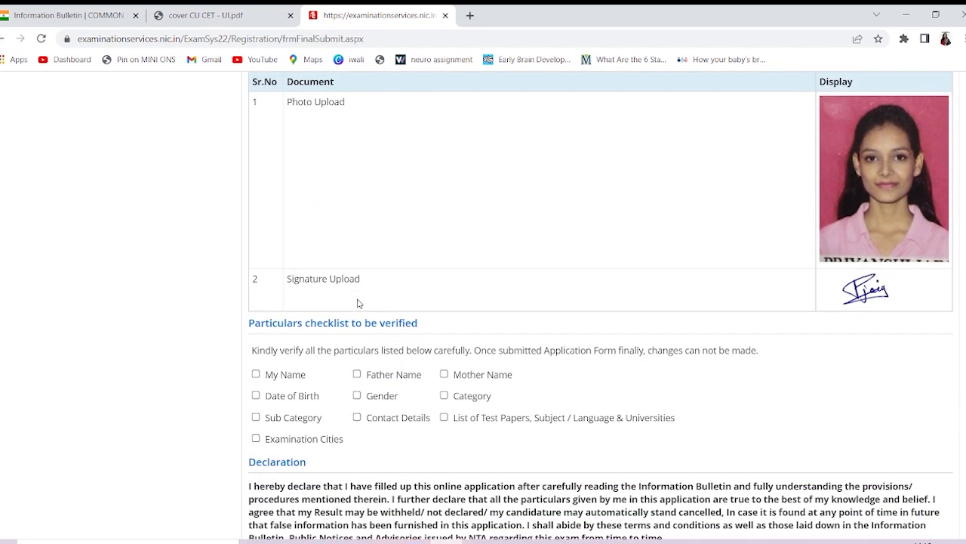
# Tick all ten checklist items, from names, date of birth and category to cities and test papers
pyautogui.click(256, 373)
pyautogui.click(256, 417)
pyautogui.click(256, 395)
pyautogui.click(256, 437)
pyautogui.click(356, 374)
pyautogui.click(356, 395)
pyautogui.click(357, 417)
pyautogui.click(444, 373)
pyautogui.click(444, 395)
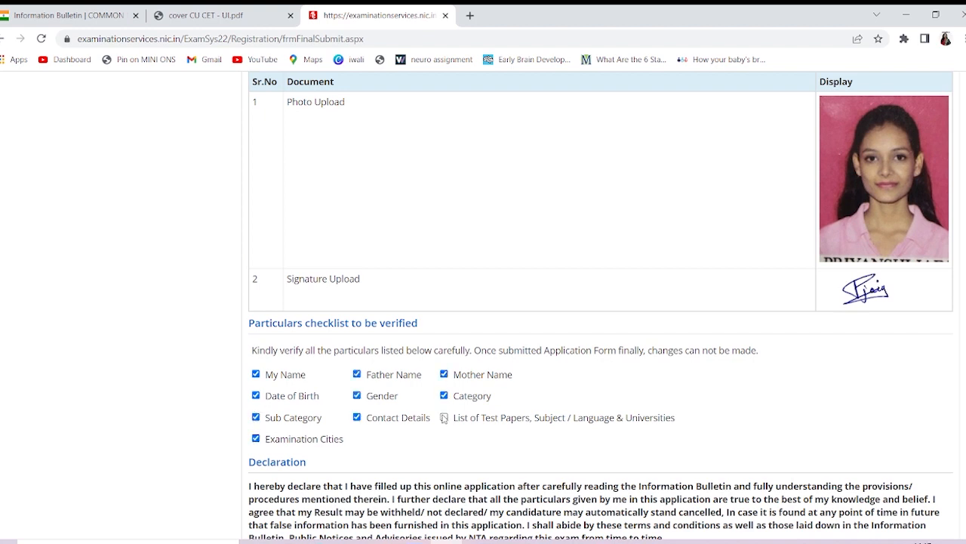
pyautogui.click(444, 417)
# Agree to the declaration and confirm the final submission of the application
pyautogui.scroll(-3, 450, 447)
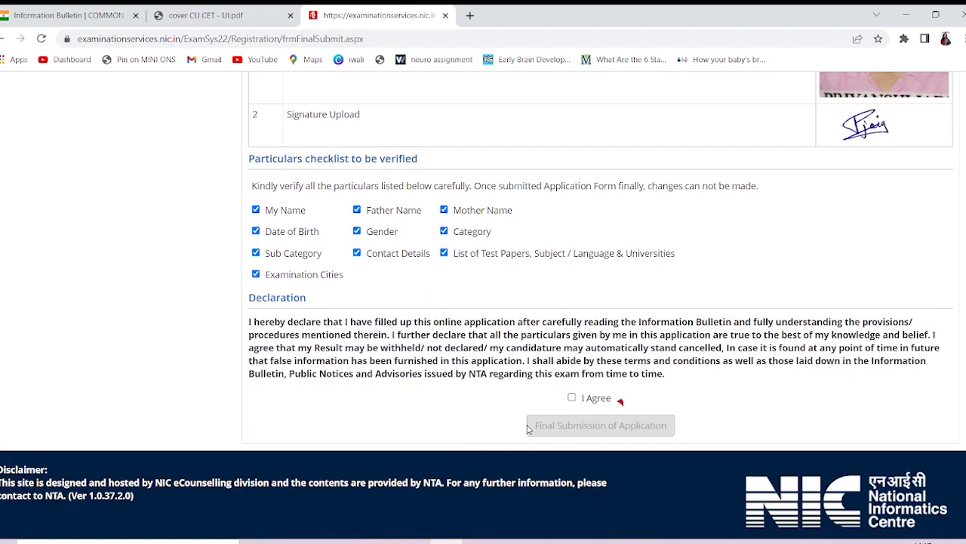
pyautogui.click(572, 400)
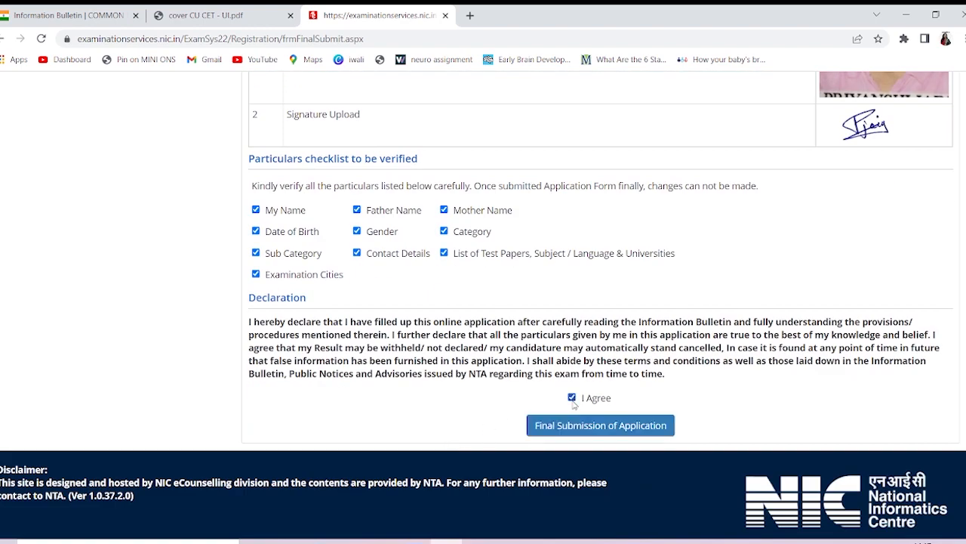
pyautogui.click(566, 434)
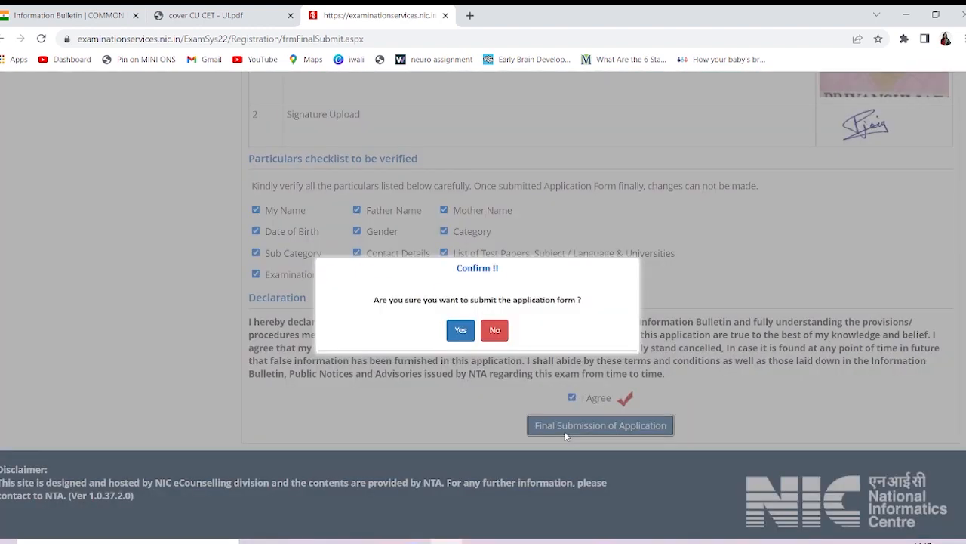
pyautogui.click(460, 330)
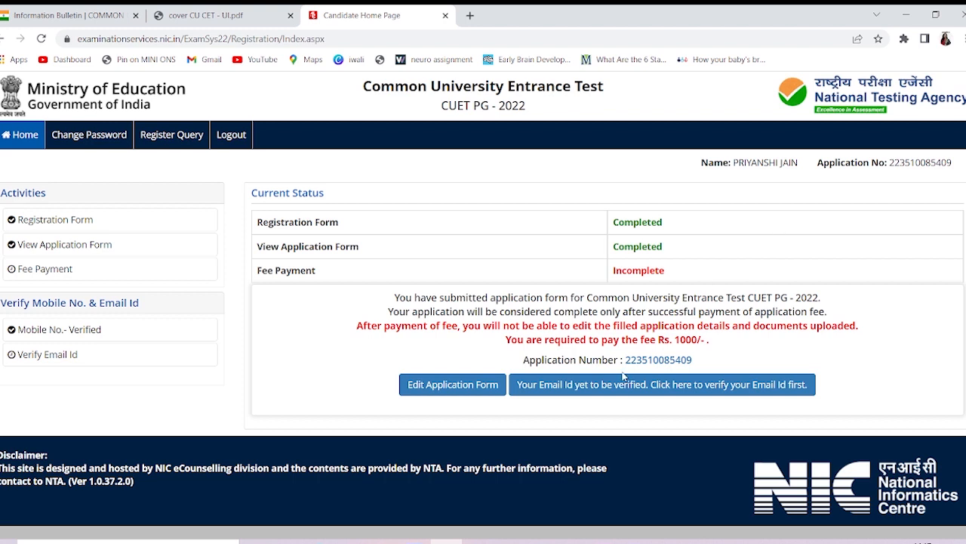
# Start e-mail verification and submit the on-screen security pin
pyautogui.click(600, 387)
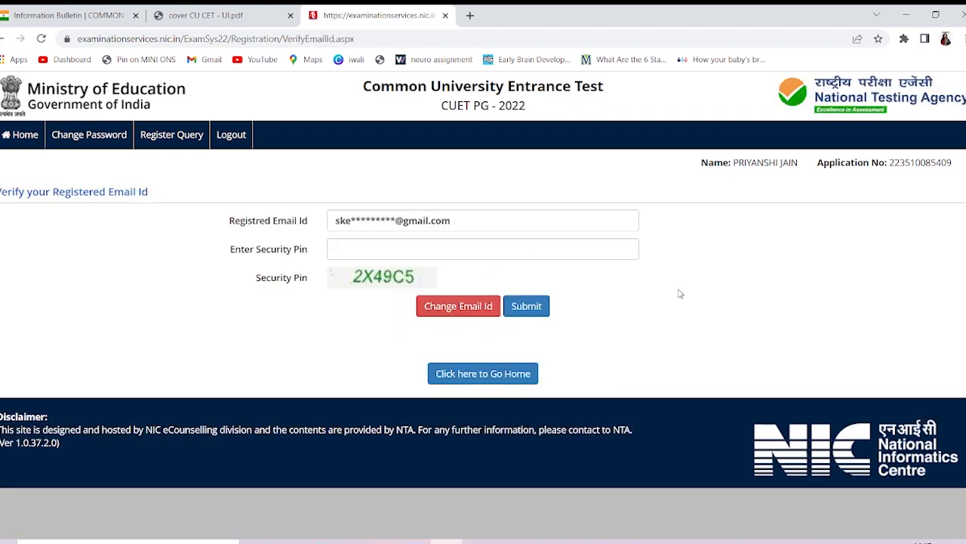
pyautogui.click(423, 241)
pyautogui.write('2')
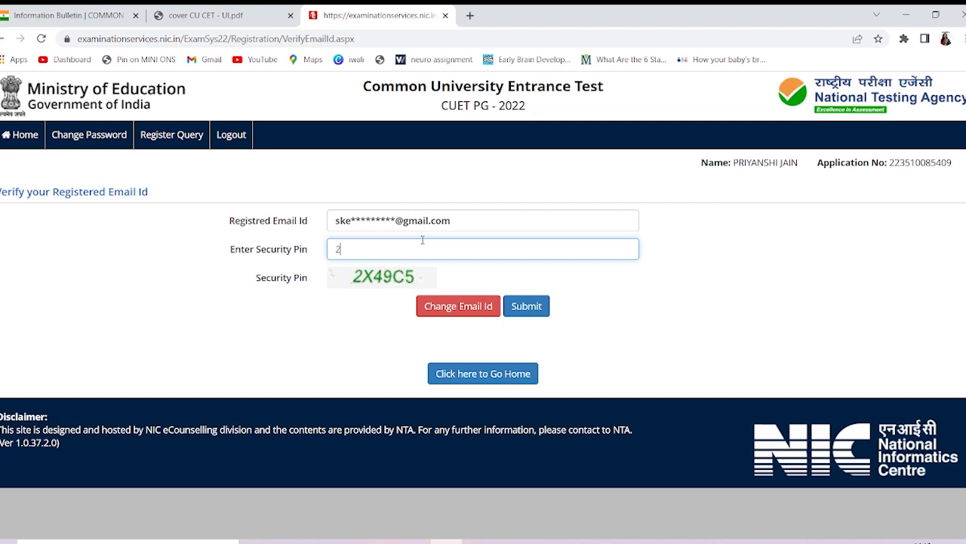
pyautogui.write('X49C5')
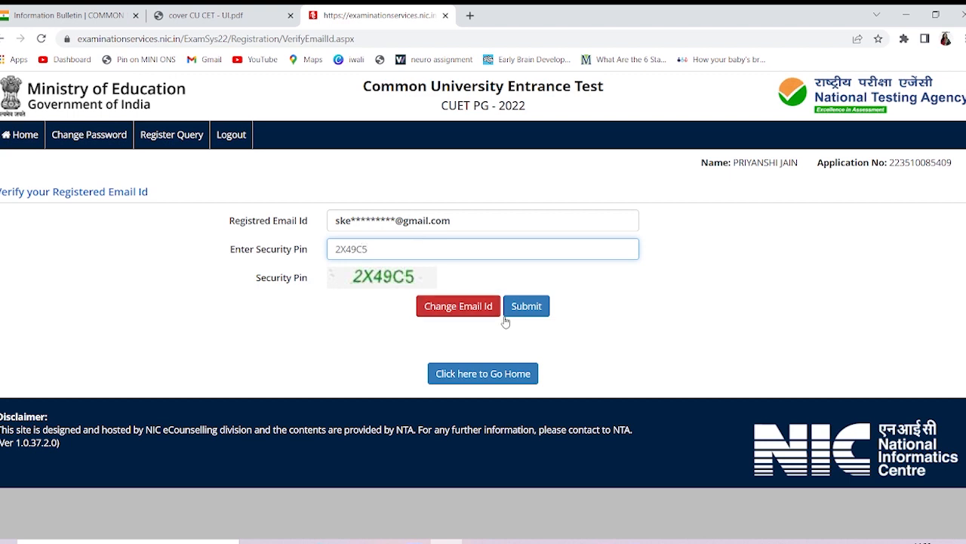
pyautogui.click(532, 311)
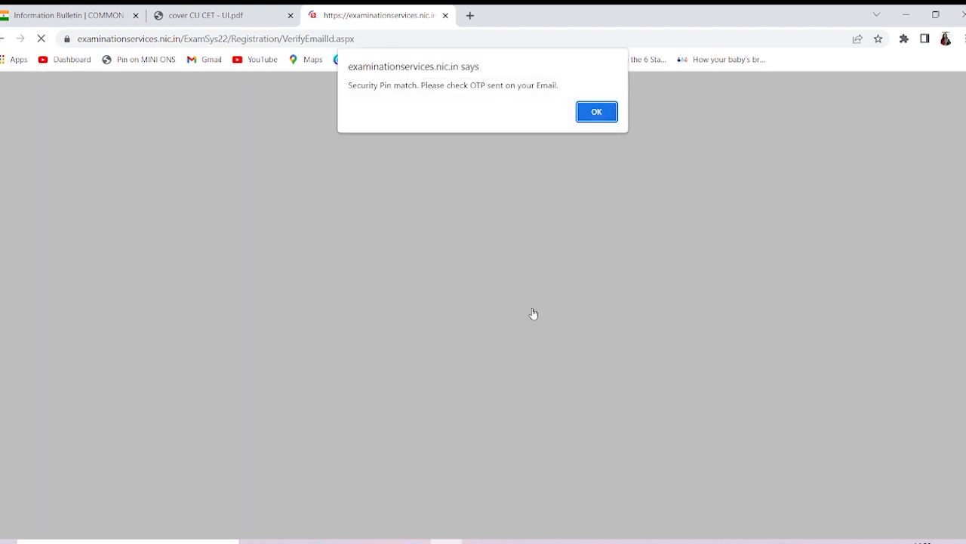
# Verify the e-mail with the e-mailed OTP, decline Chrome's password prompt, and return home
pyautogui.click(589, 115)
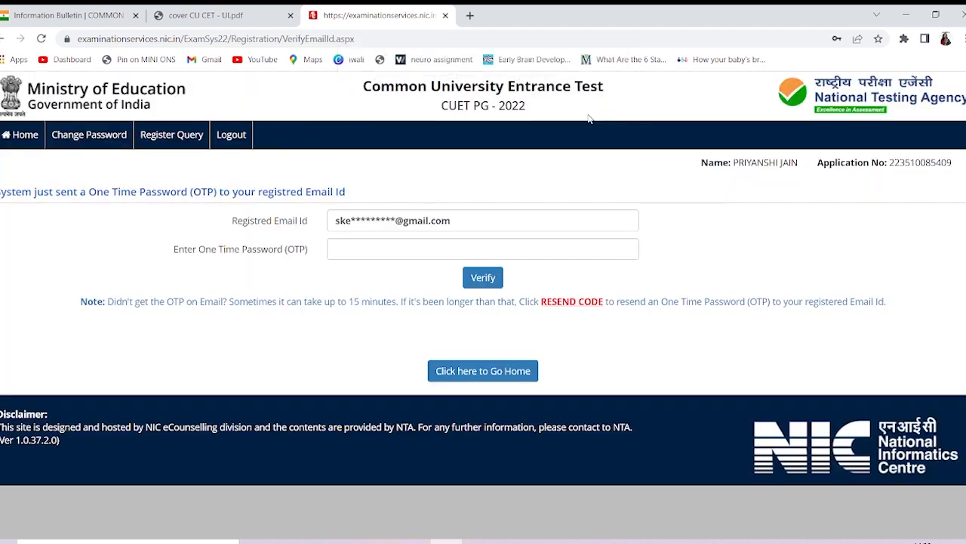
pyautogui.click(372, 252)
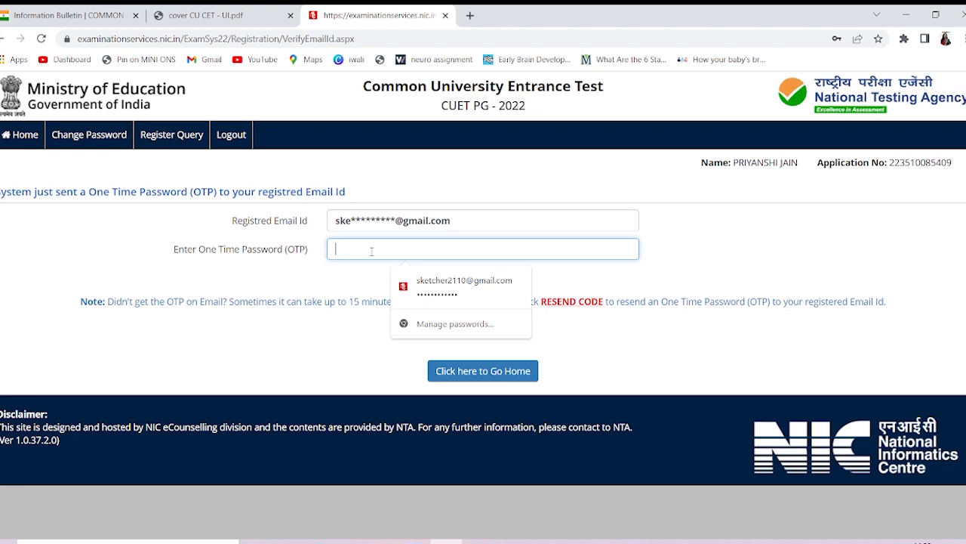
pyautogui.write('•••')
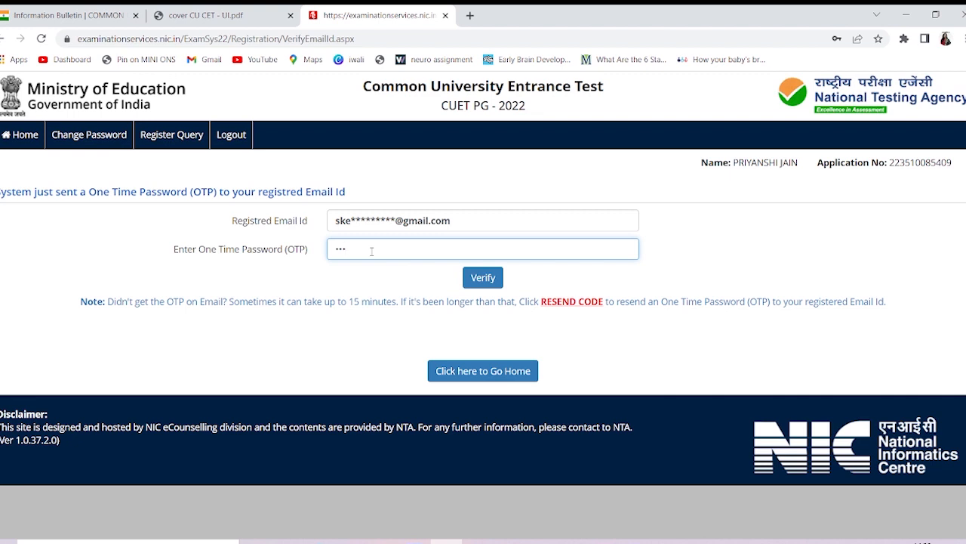
pyautogui.write('•••')
pyautogui.click(485, 281)
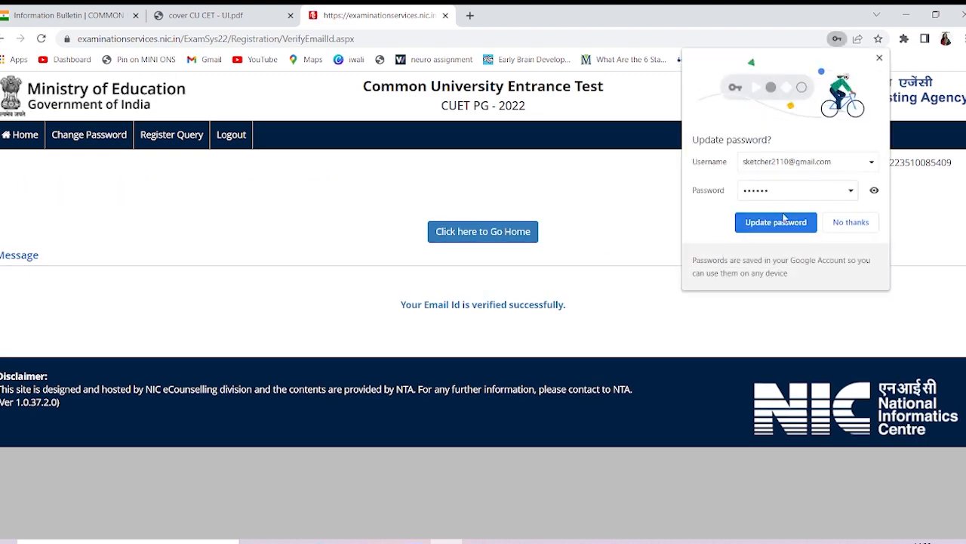
pyautogui.click(846, 222)
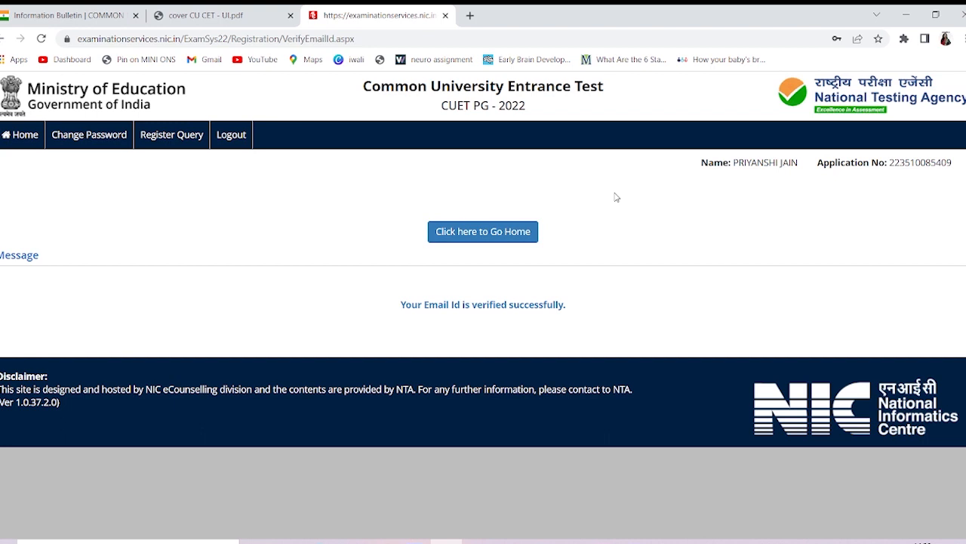
pyautogui.click(481, 235)
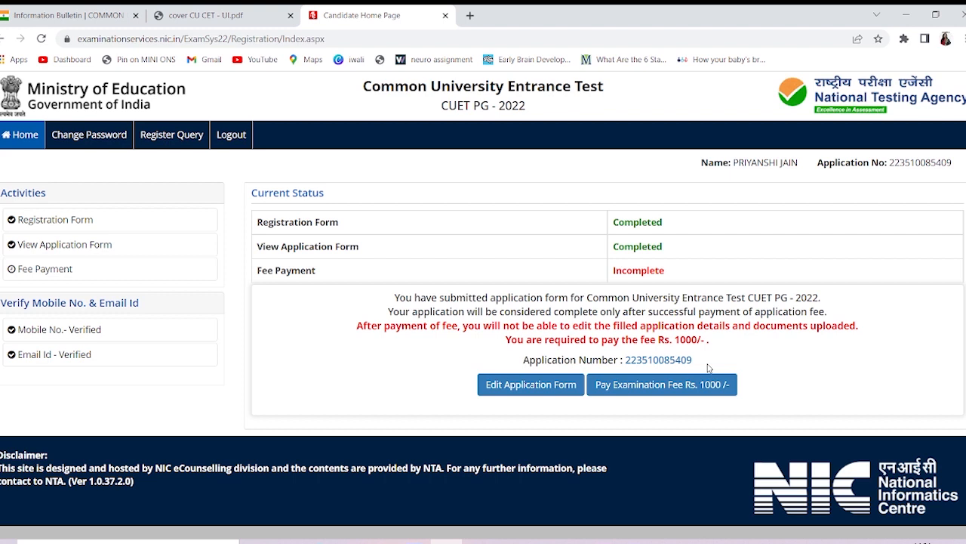
# Pay the Rs. 1000 examination fee by Online Payment and confirm proceeding to the payment page
pyautogui.click(656, 390)
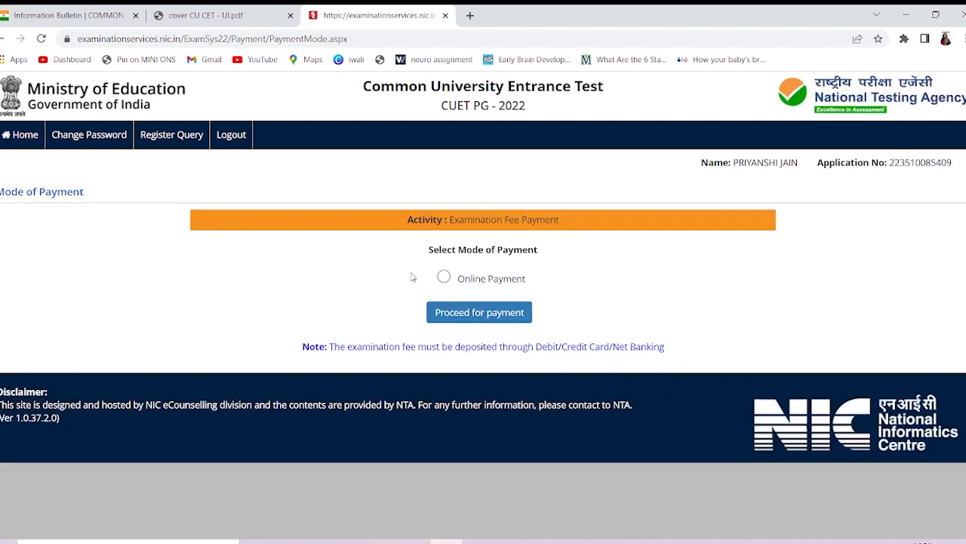
pyautogui.click(444, 277)
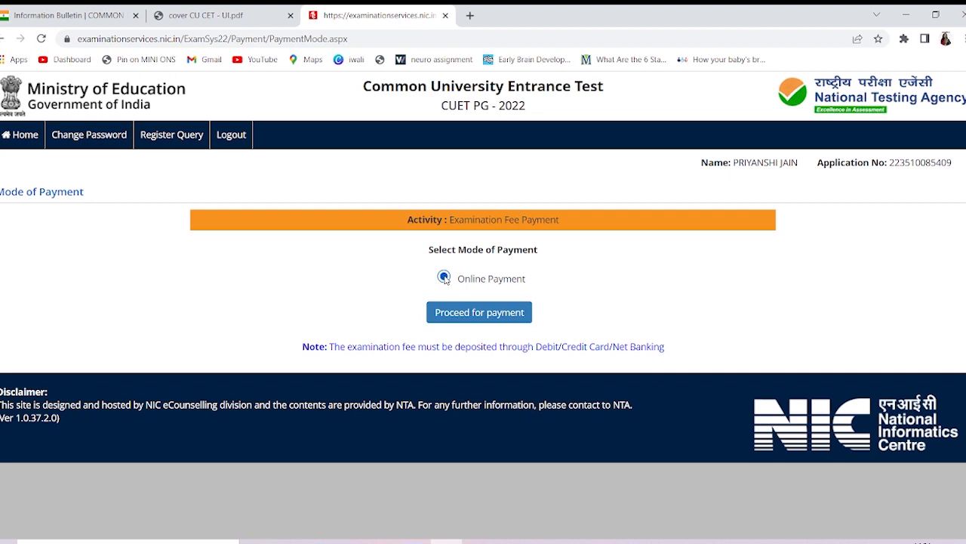
pyautogui.click(466, 321)
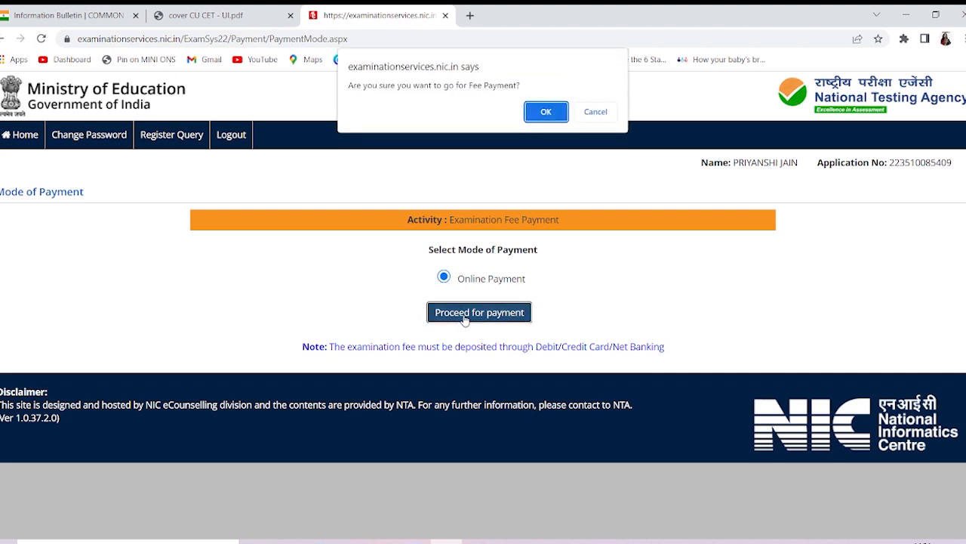
pyautogui.click(557, 111)
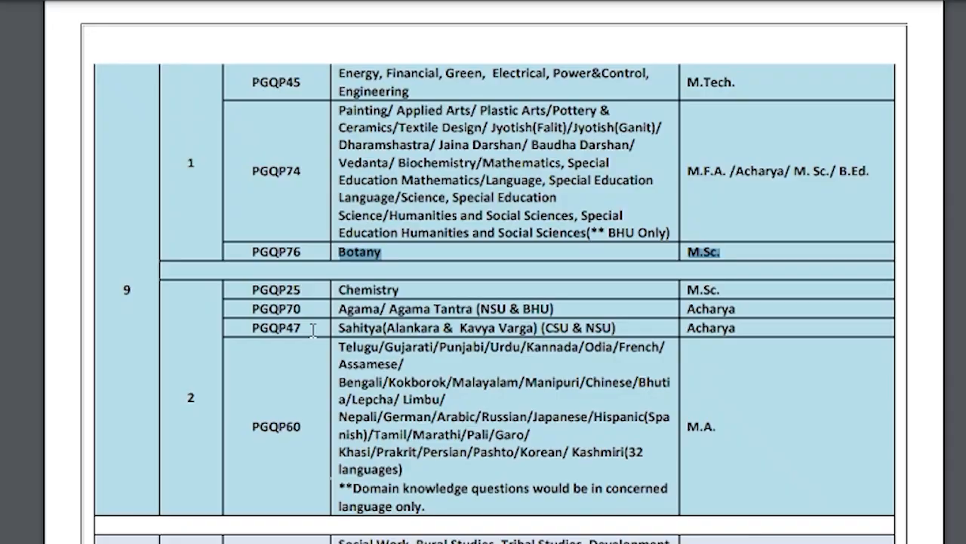
# Scroll back through the bulletin's PGQP question paper code tables from page 18 to page 15
pyautogui.scroll(-10, 311, 330)
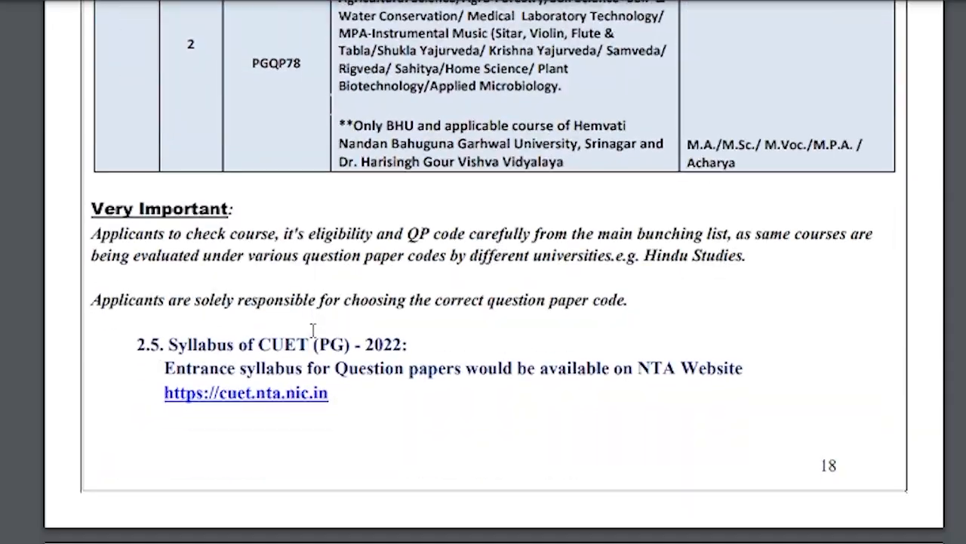
pyautogui.scroll(15, 312, 330)
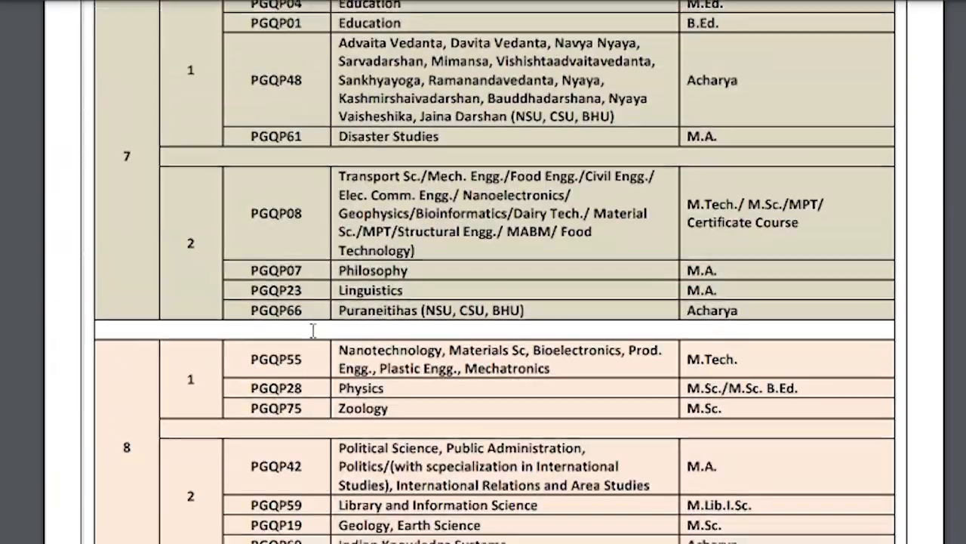
pyautogui.scroll(5, 311, 330)
pyautogui.scroll(4, 312, 330)
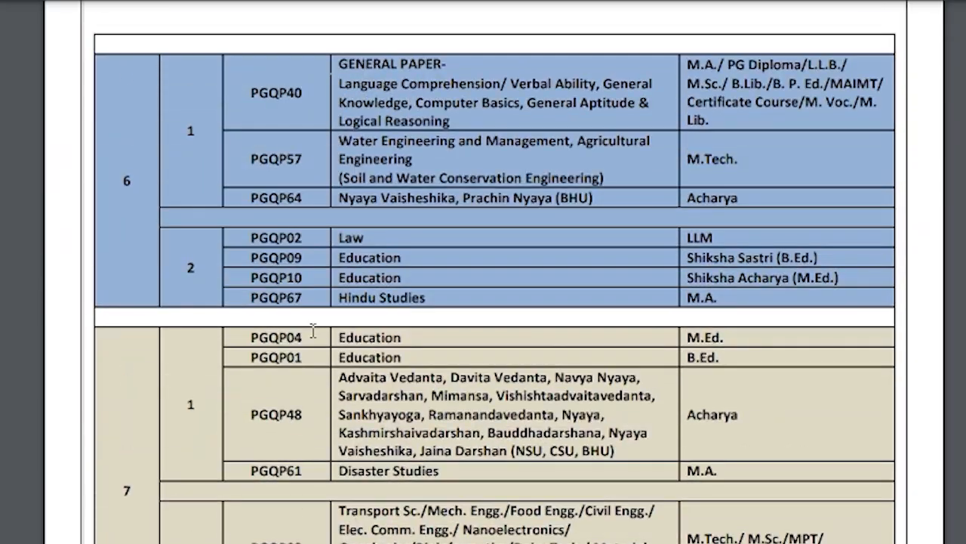
pyautogui.scroll(20, 312, 330)
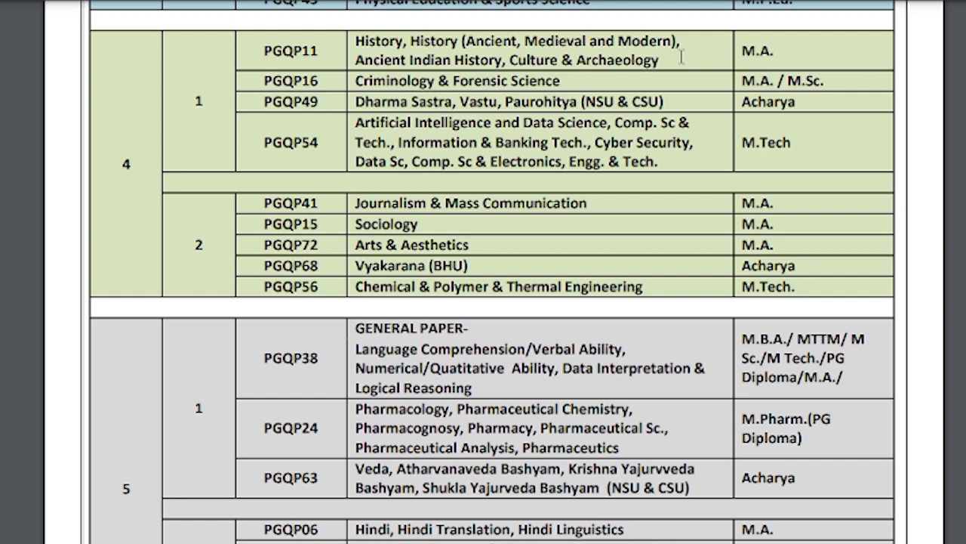
pyautogui.scroll(8, 682, 58)
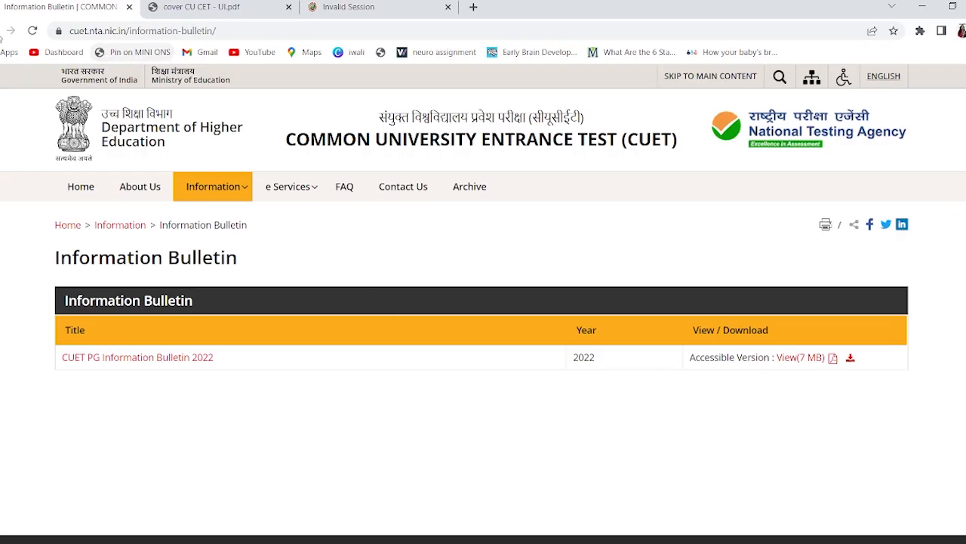
# Return to the cuet.nta.nic.in home page and scroll through its CUET (PG) 2022 notices
pyautogui.click(1, 34)
pyautogui.scroll(-2, 406, 314)
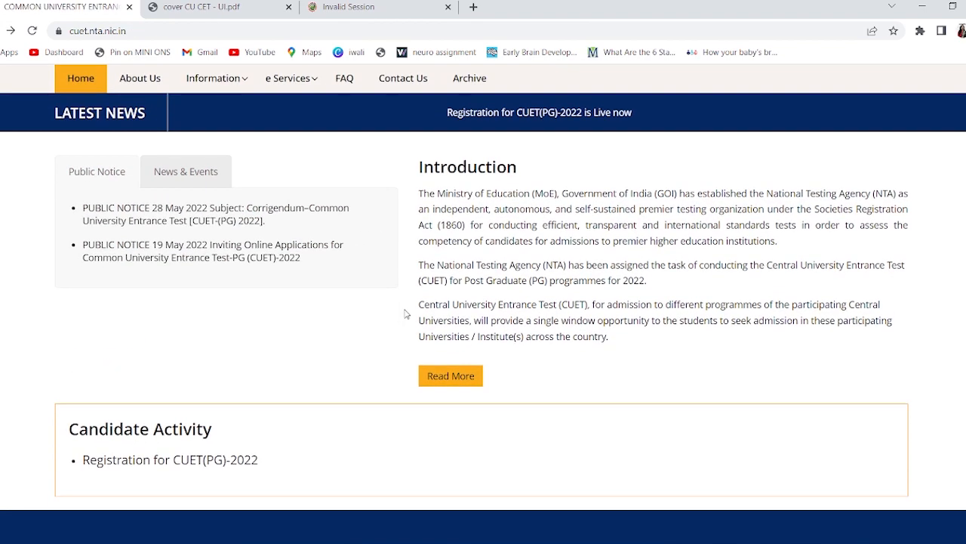
pyautogui.scroll(2, 405, 313)
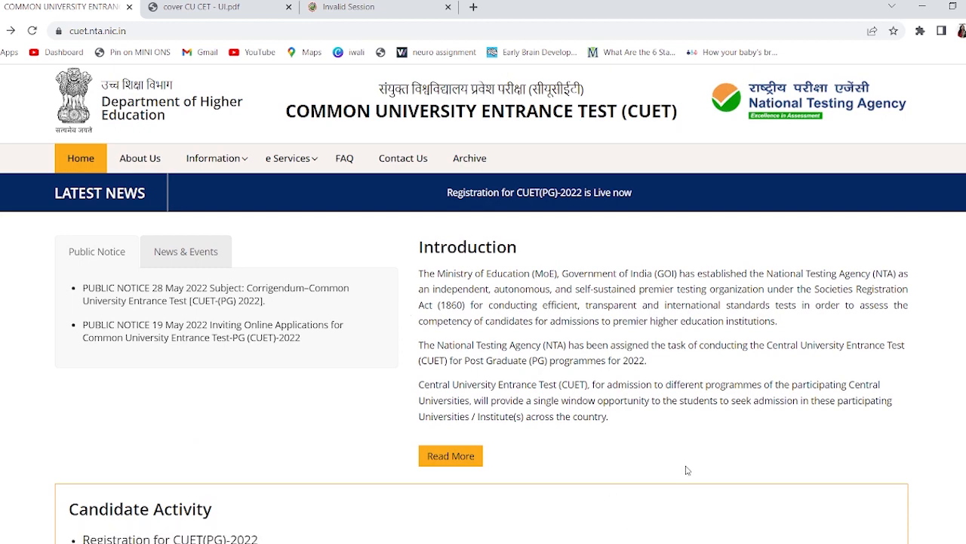
pyautogui.scroll(-2, 686, 470)
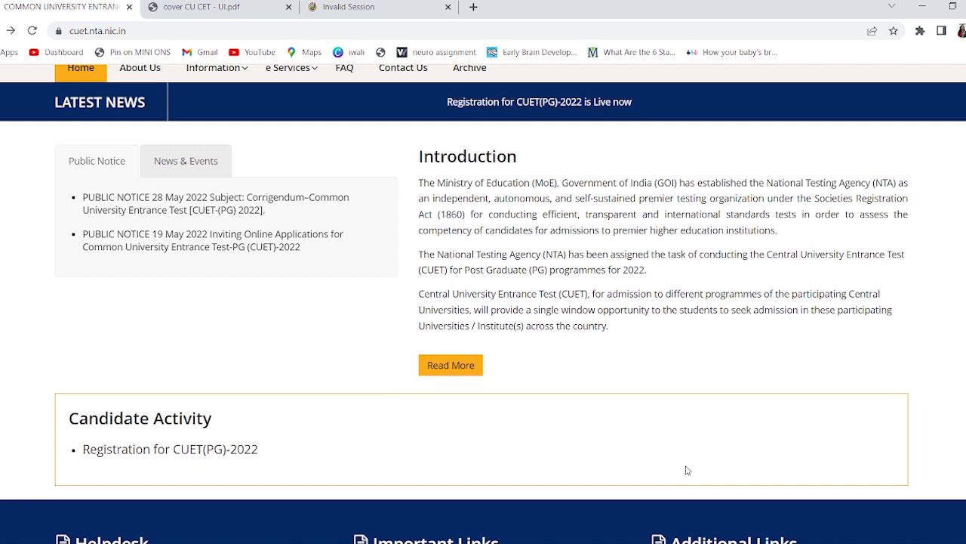
pyautogui.scroll(3, 686, 470)
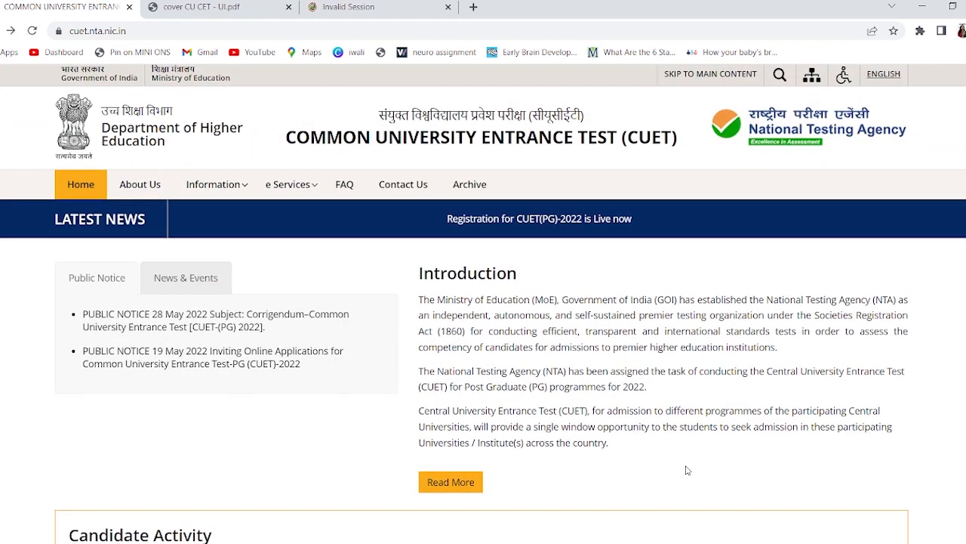